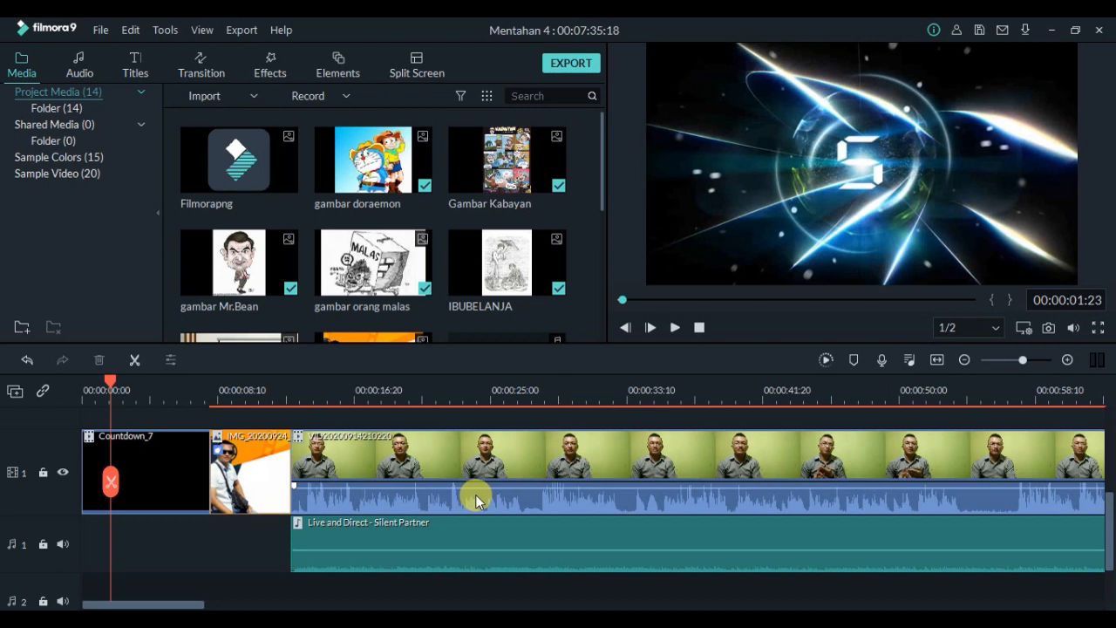
# - Add the Title 27 preset to video track 2 above the photo clip, starting where the Countdown_7 clip ends
pyautogui.scroll(2, 476, 494)
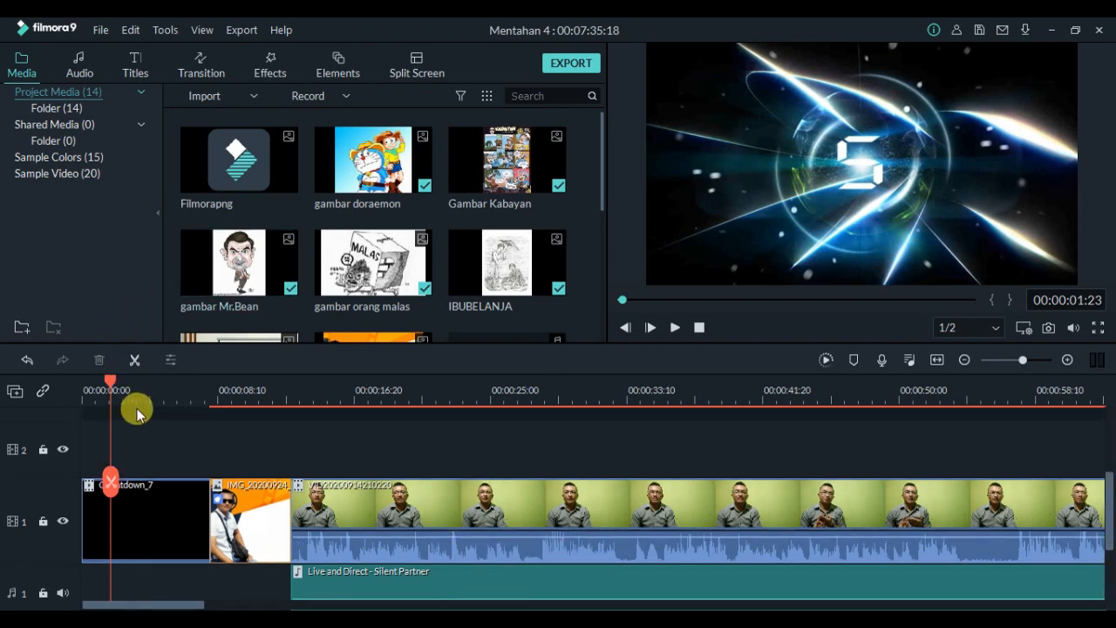
pyautogui.moveTo(110, 380); pyautogui.dragTo(211, 386)
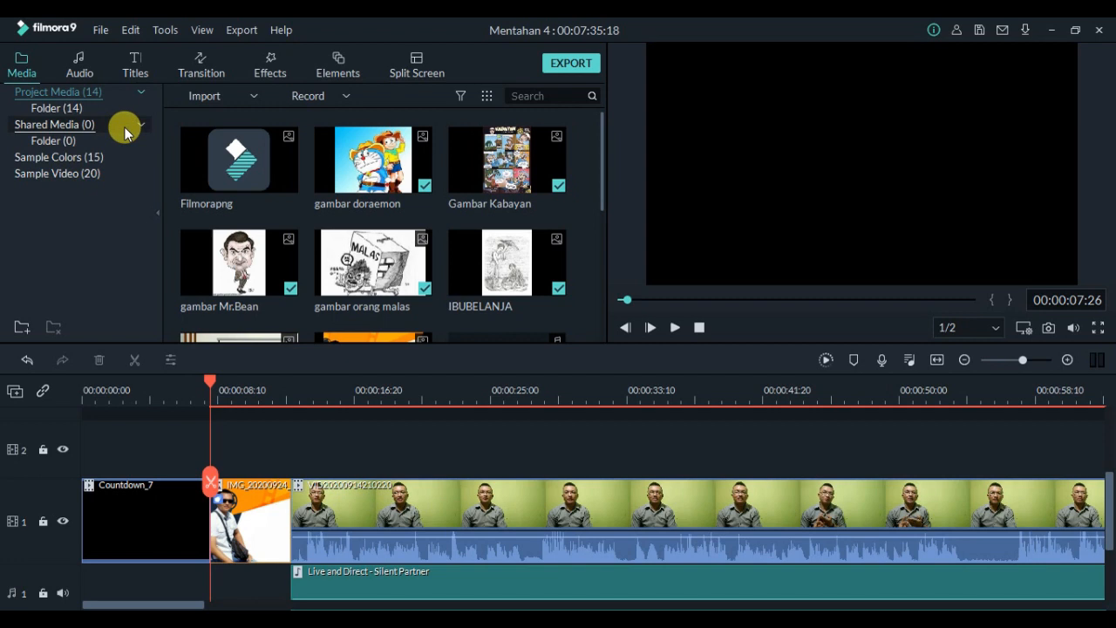
pyautogui.click(137, 70)
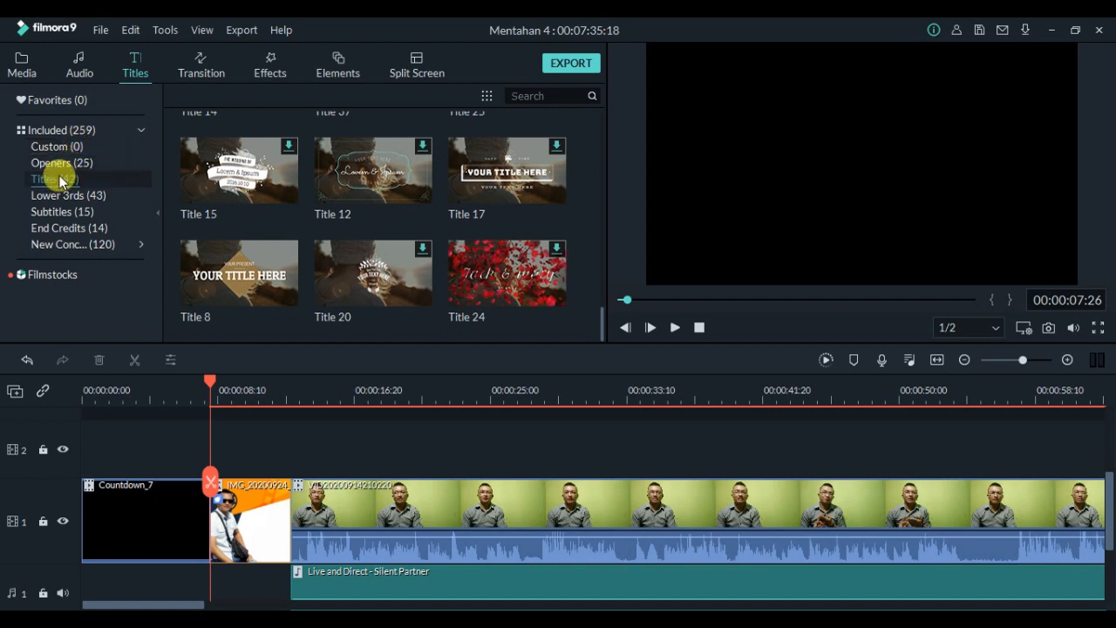
pyautogui.doubleClick(276, 191)
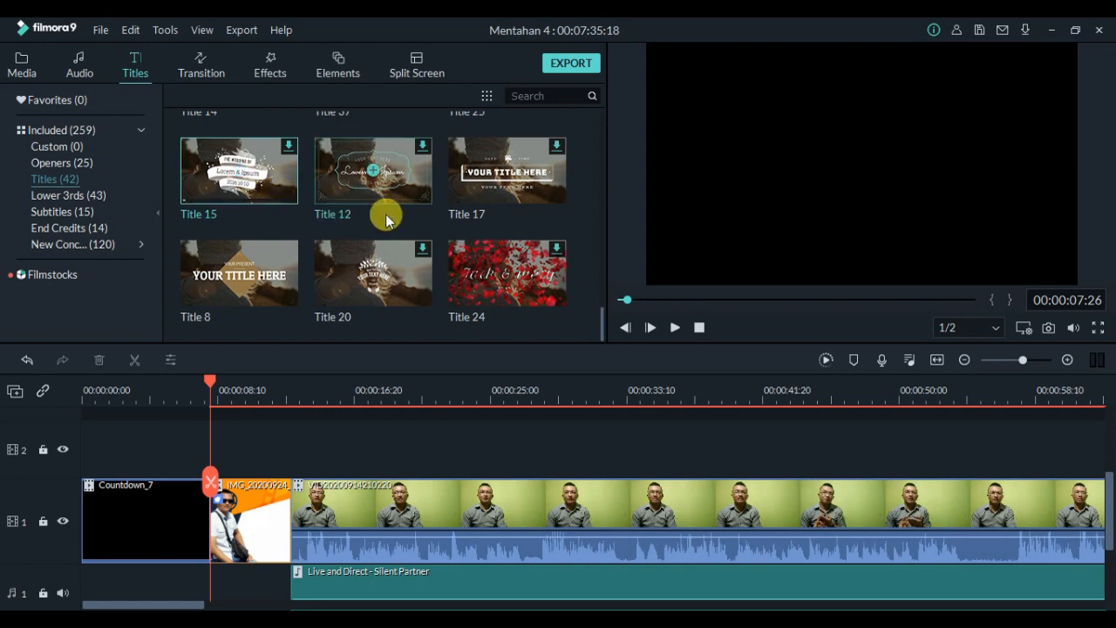
pyautogui.click(289, 274)
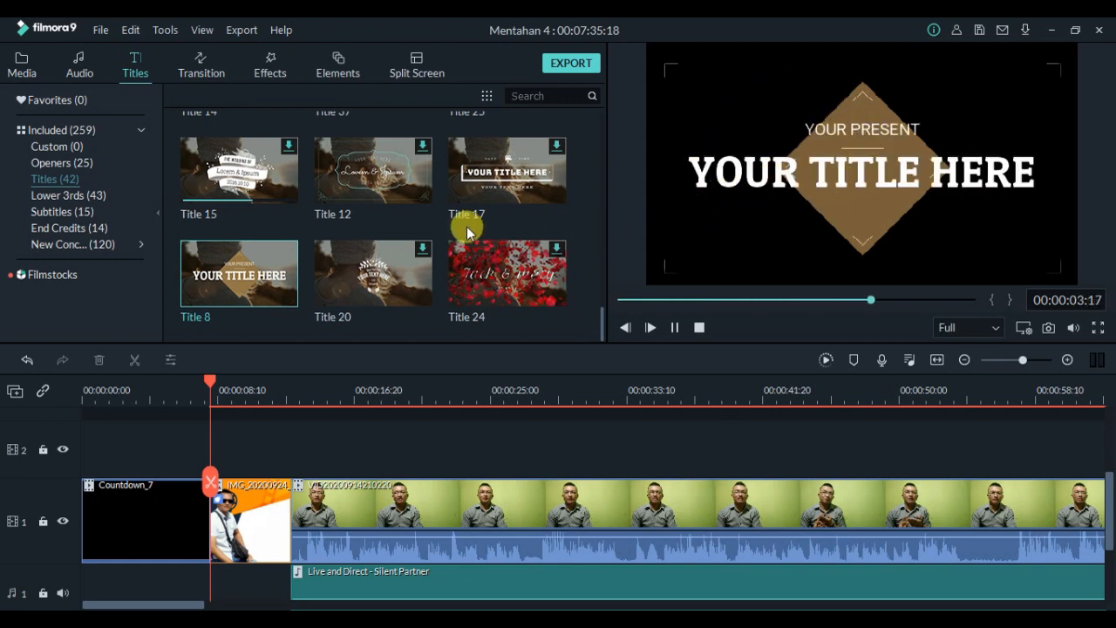
pyautogui.scroll(10, 467, 228)
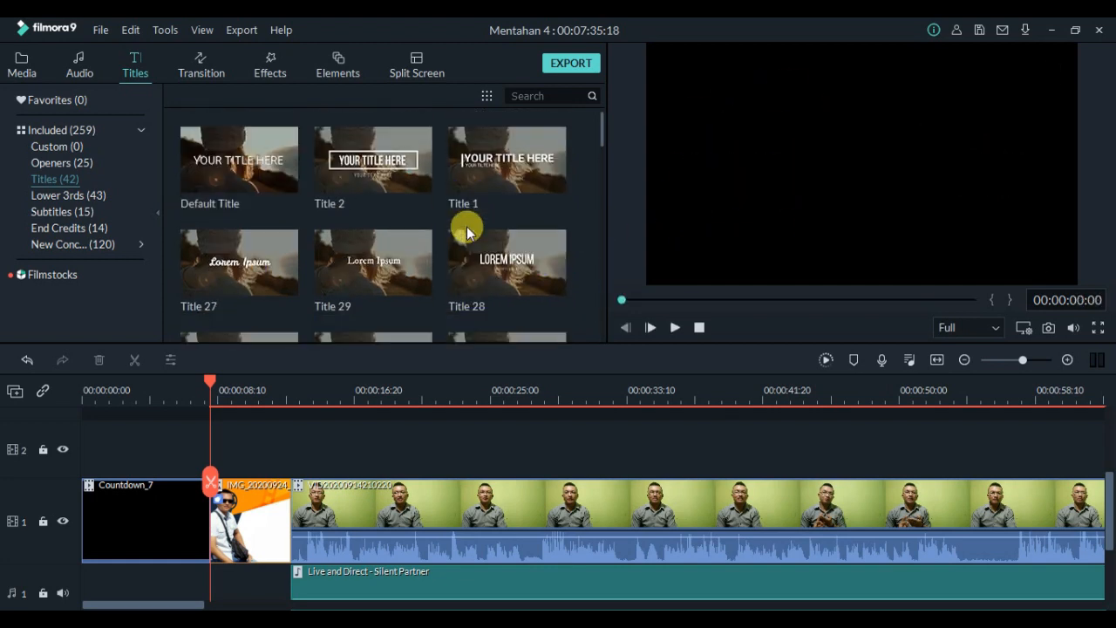
pyautogui.click(410, 193)
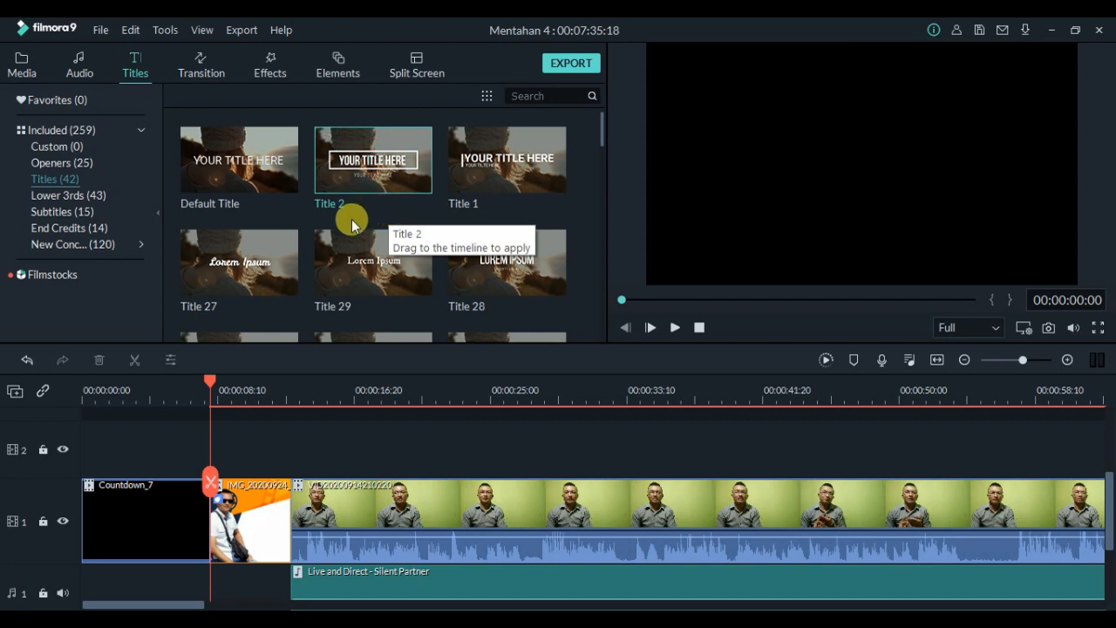
pyautogui.click(239, 264)
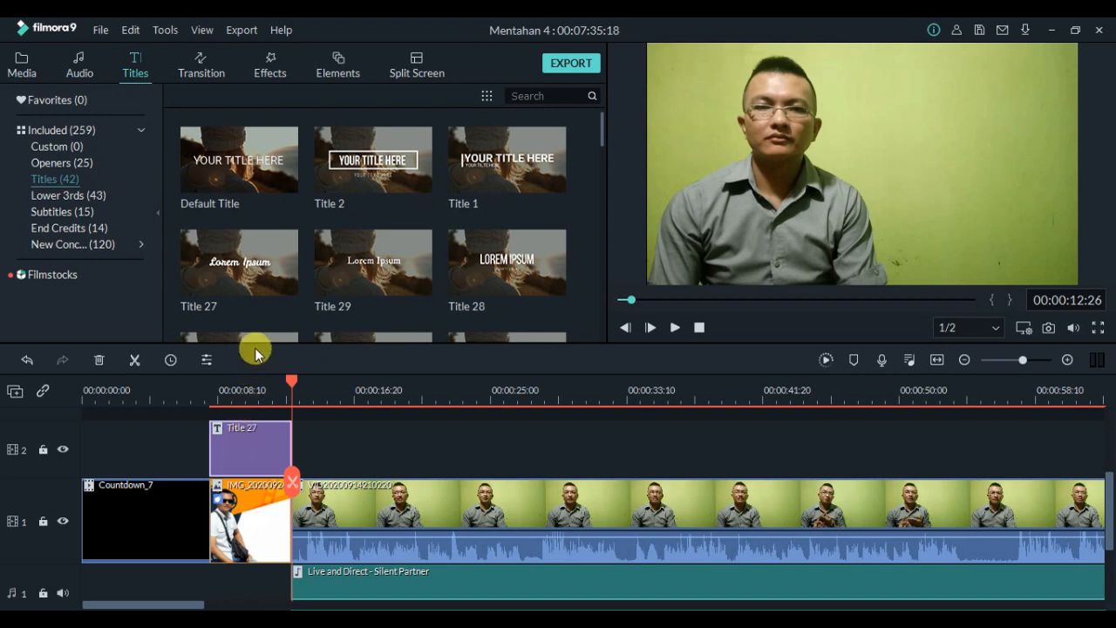
pyautogui.rightClick(257, 276)
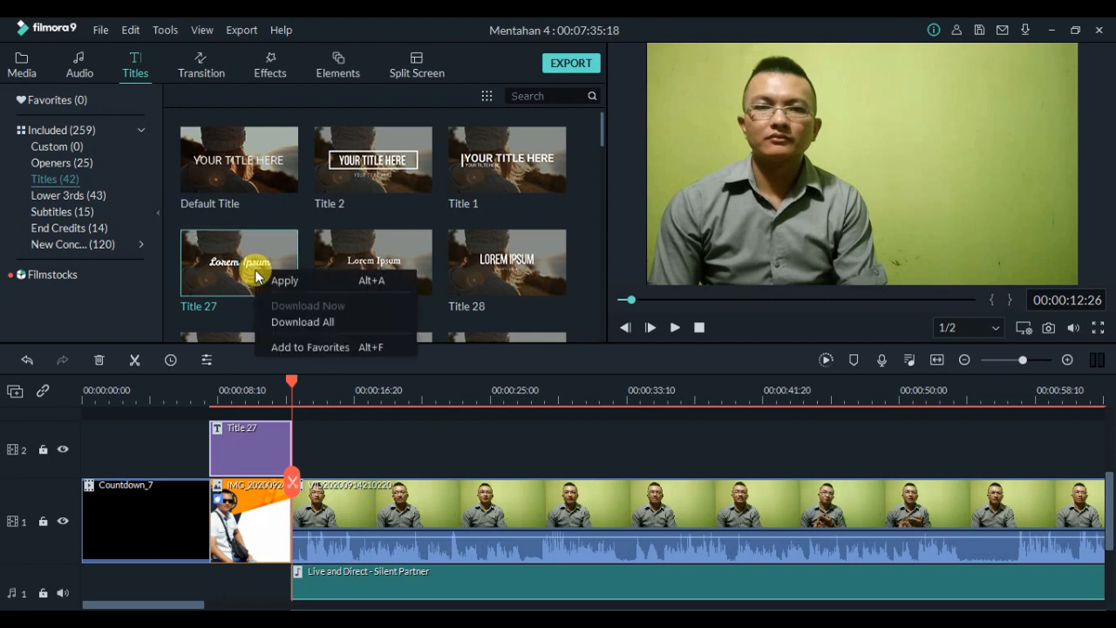
pyautogui.click(354, 437)
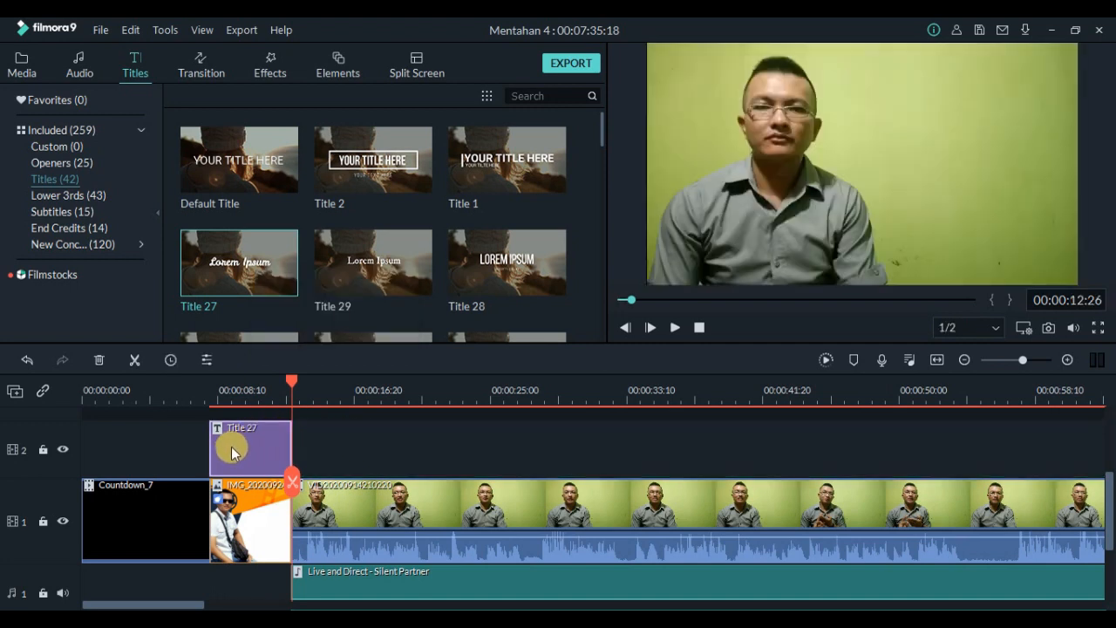
# - Open the Title 27 clip for editing and replace its placeholder text with "Ilustrasi"
pyautogui.doubleClick(231, 453)
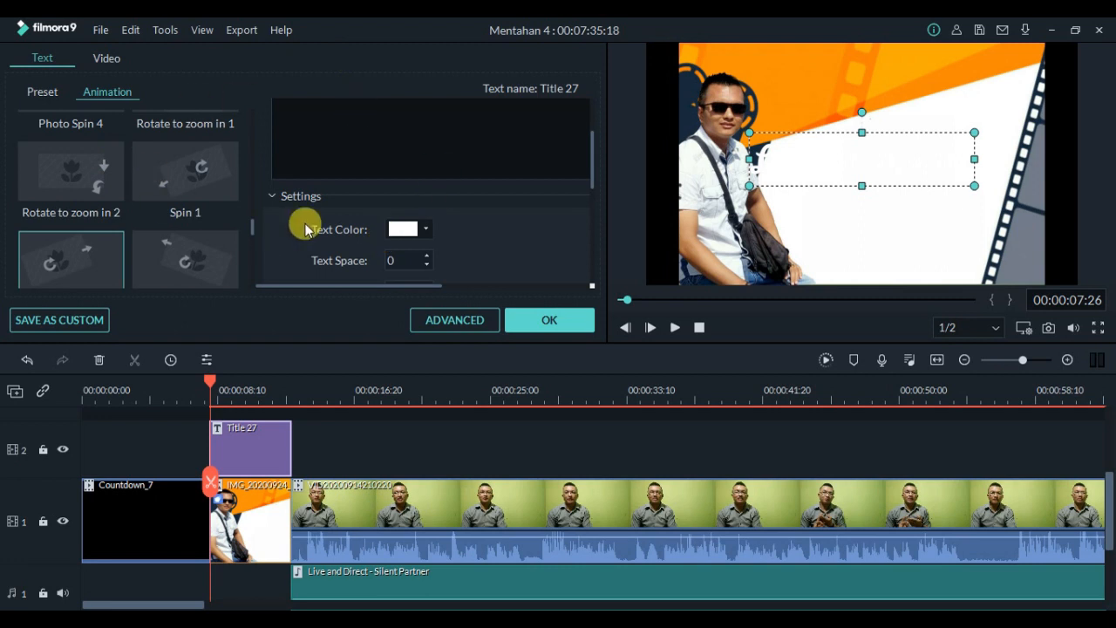
pyautogui.scroll(2, 403, 187)
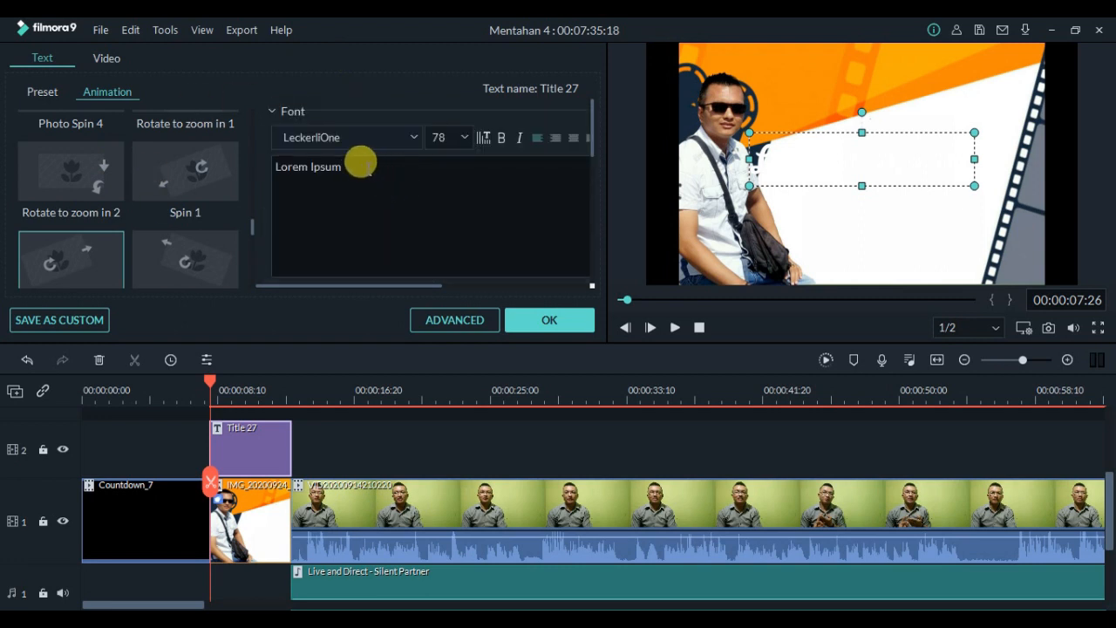
pyautogui.moveTo(349, 165); pyautogui.dragTo(269, 170)
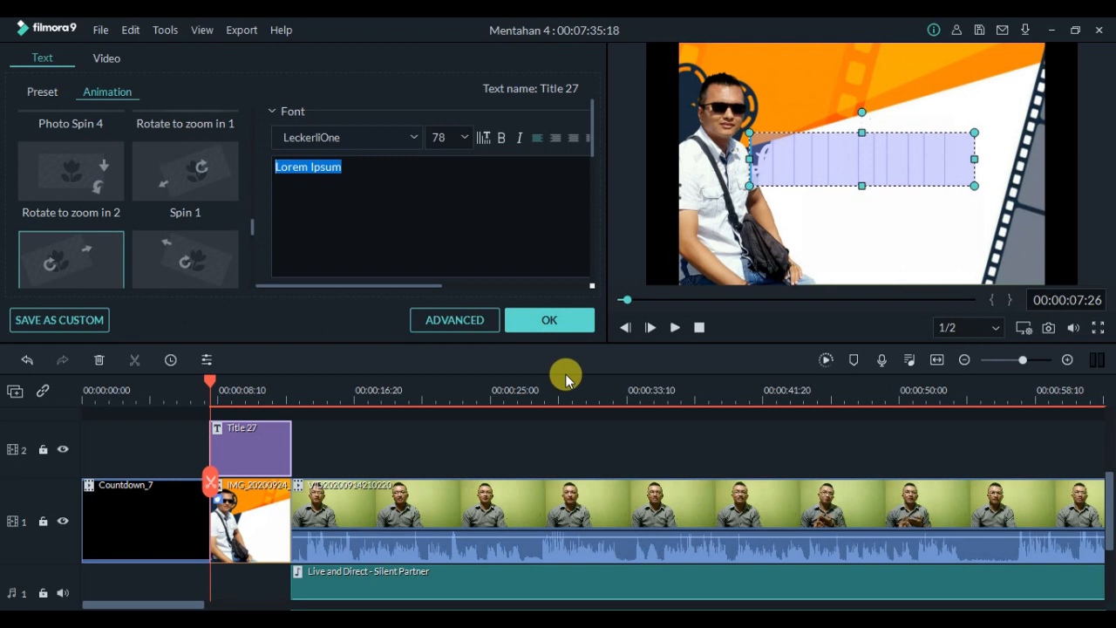
pyautogui.press('BackSpace')
pyautogui.write('Ilus')
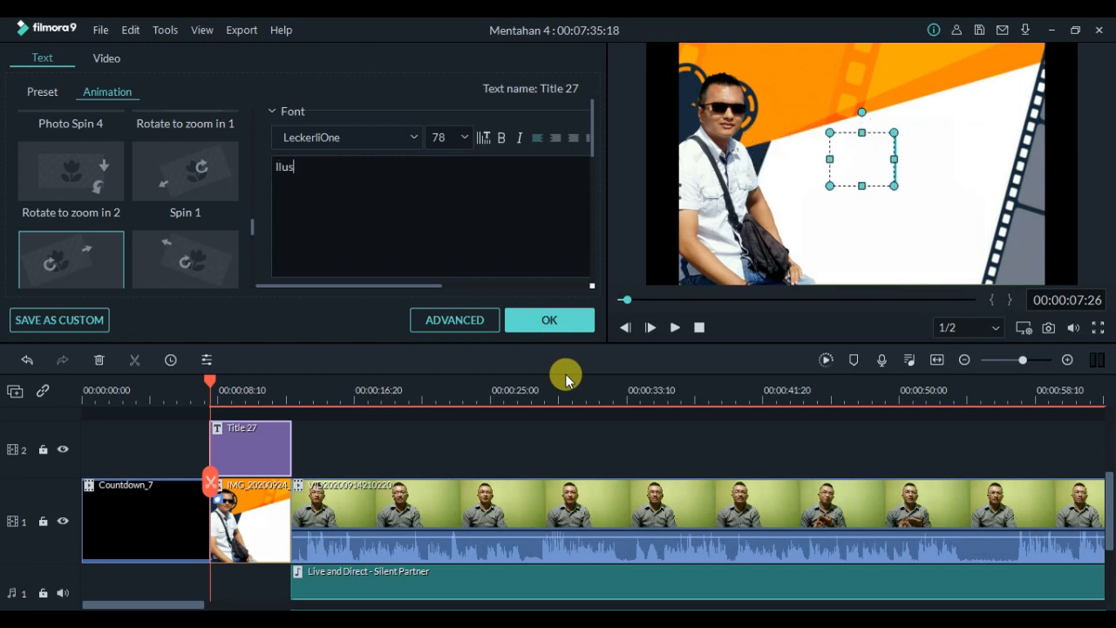
pyautogui.write('trasi')
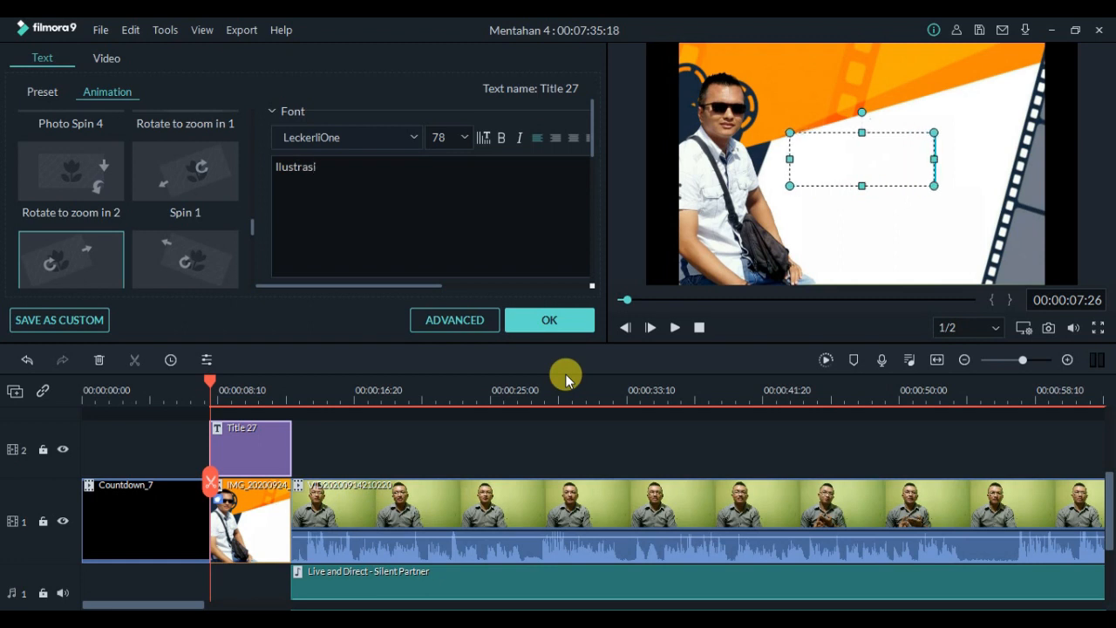
# - Change the font of the "Ilustrasi" text to Berlin Sans FB Demi Negreta
pyautogui.moveTo(321, 168); pyautogui.dragTo(267, 157)
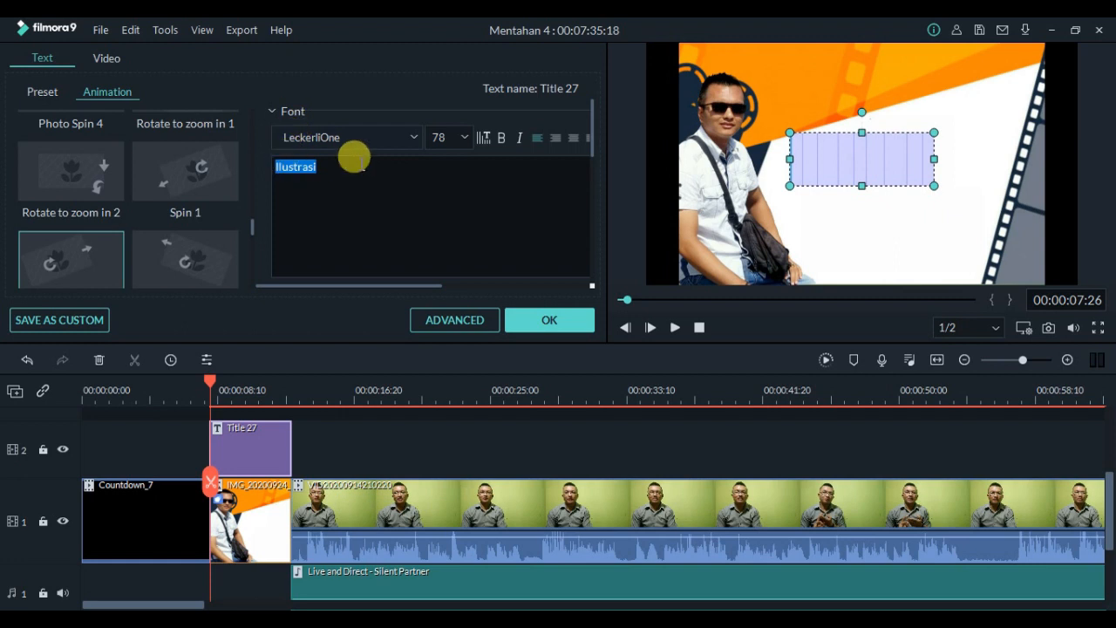
pyautogui.click(415, 139)
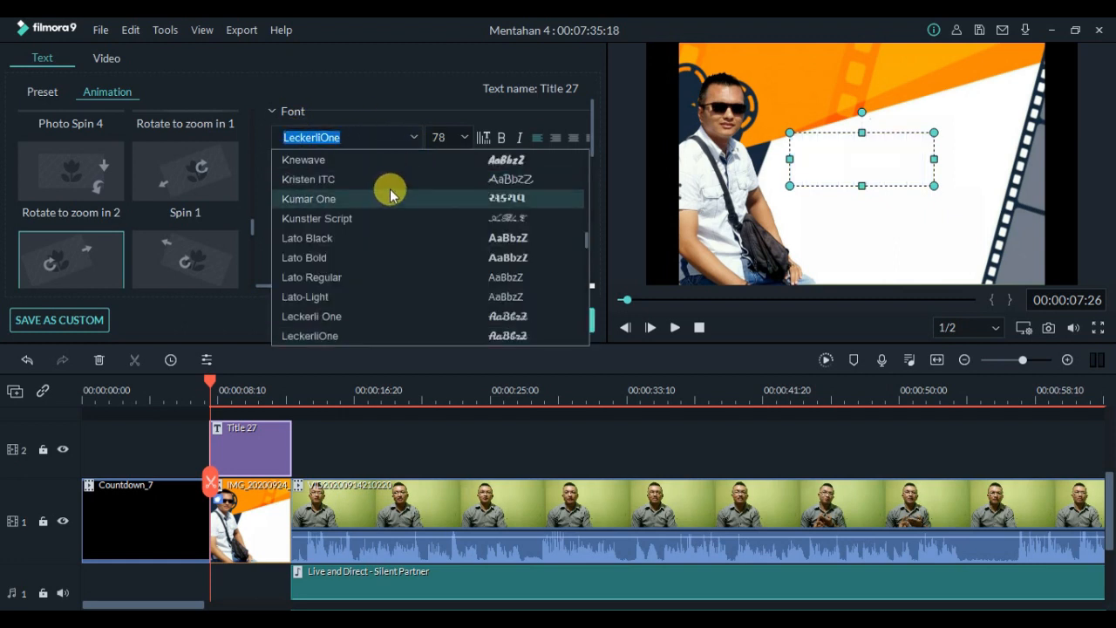
pyautogui.scroll(10, 387, 194)
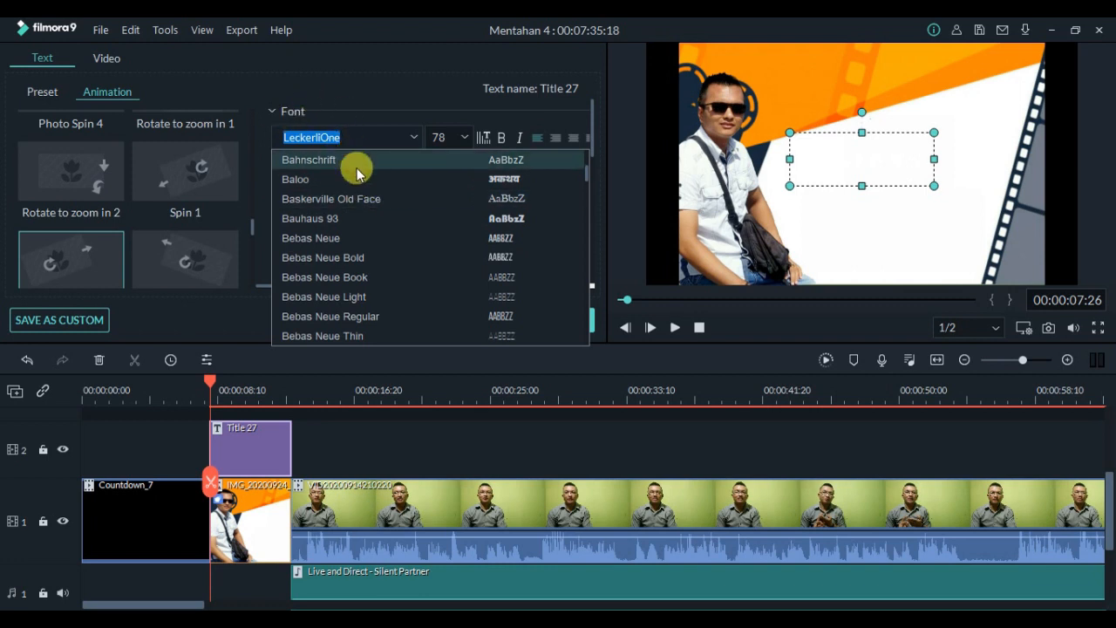
pyautogui.scroll(-2, 357, 245)
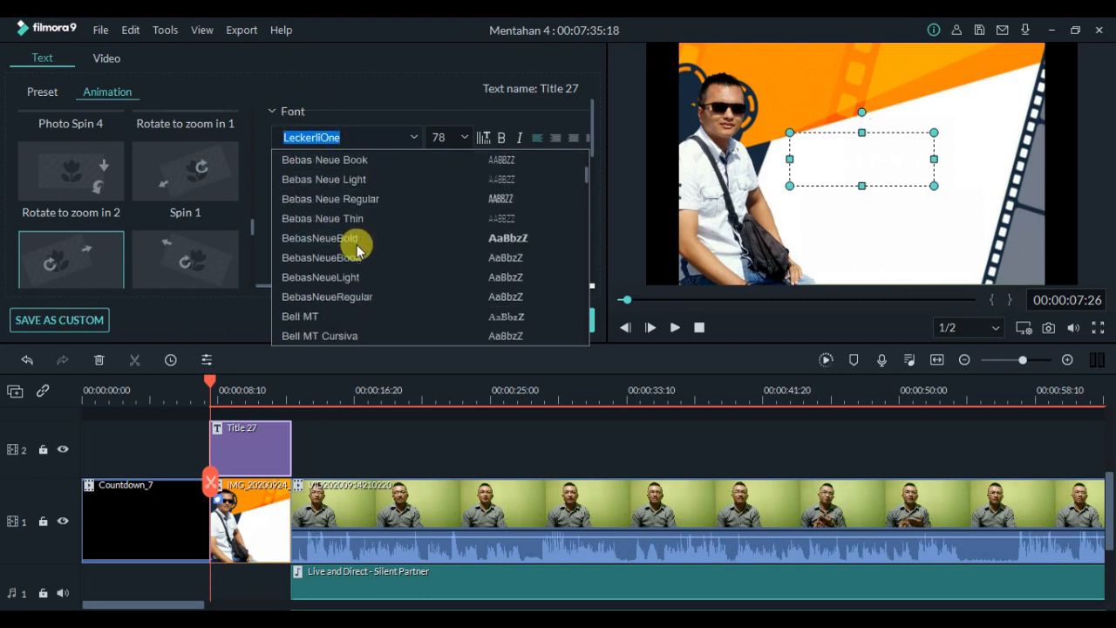
pyautogui.press('Down')
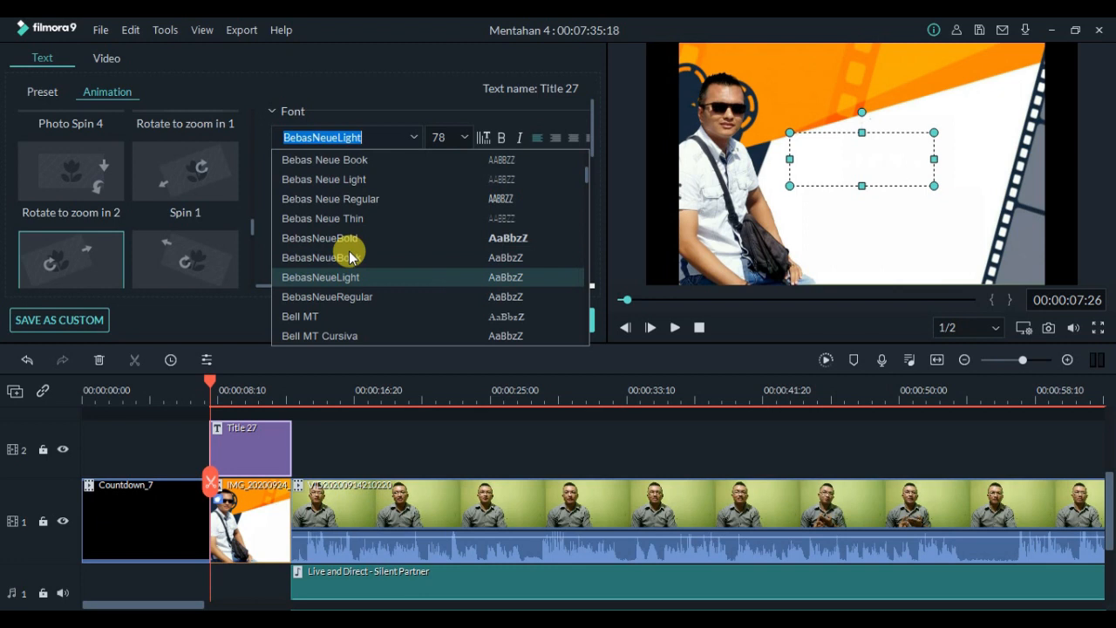
pyautogui.scroll(-1, 347, 252)
pyautogui.scroll(-1, 390, 314)
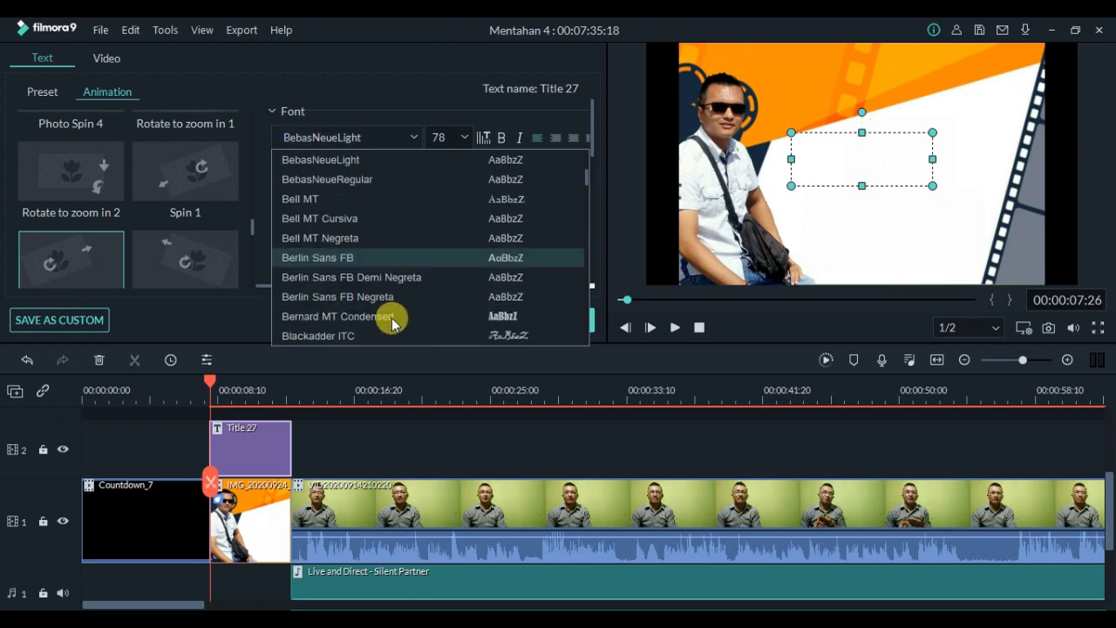
pyautogui.click(379, 277)
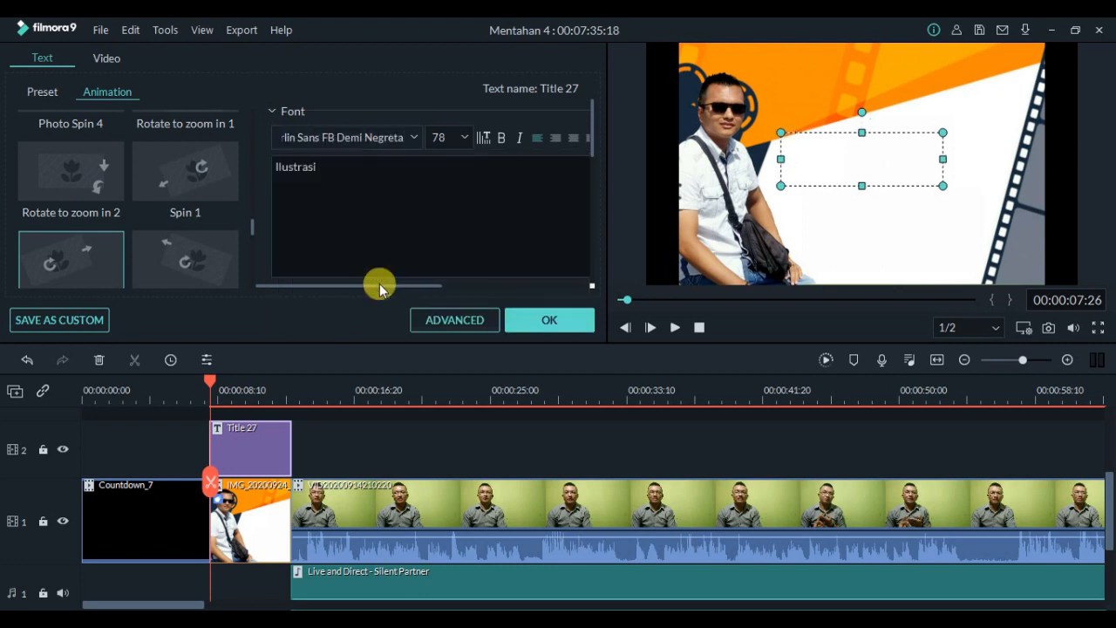
# - Set the text color of the "Ilustrasi" title to dark red
pyautogui.scroll(-2, 355, 241)
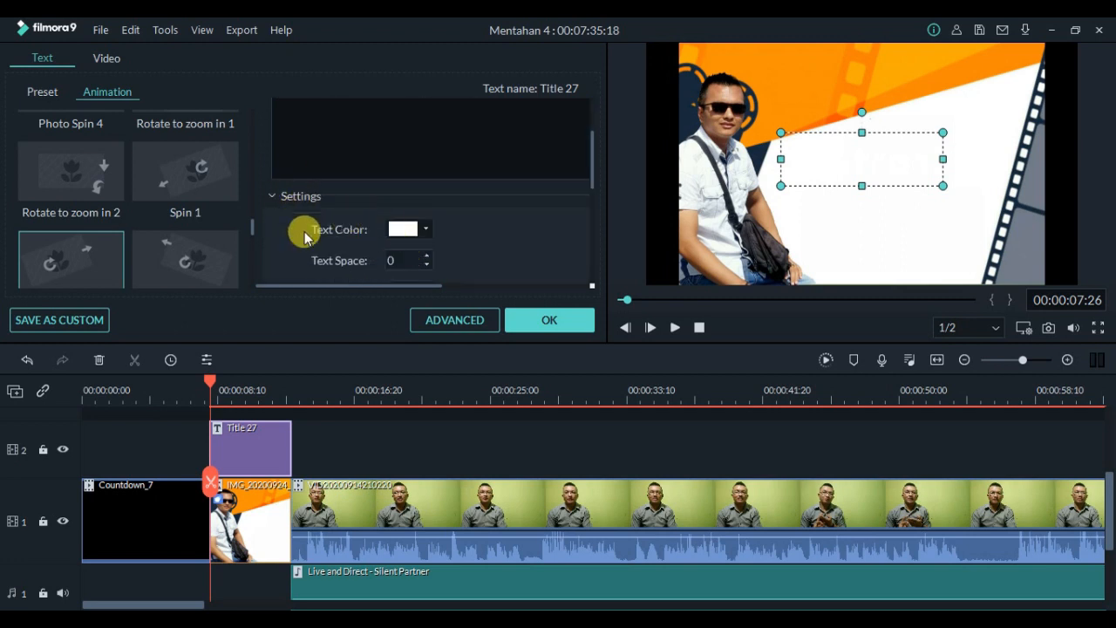
pyautogui.click(426, 232)
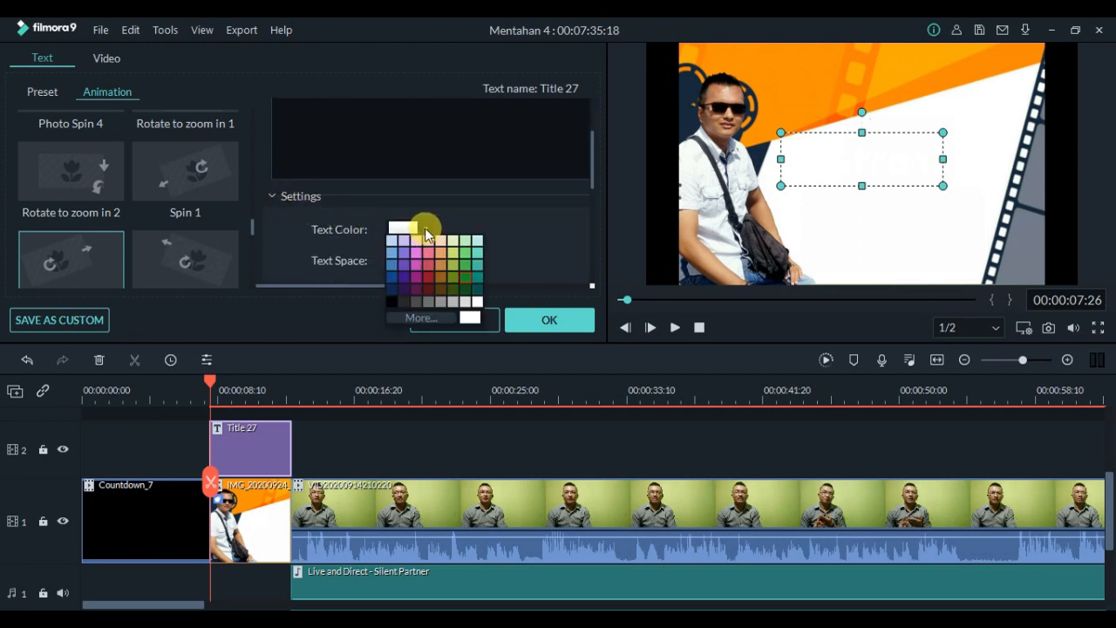
pyautogui.click(433, 280)
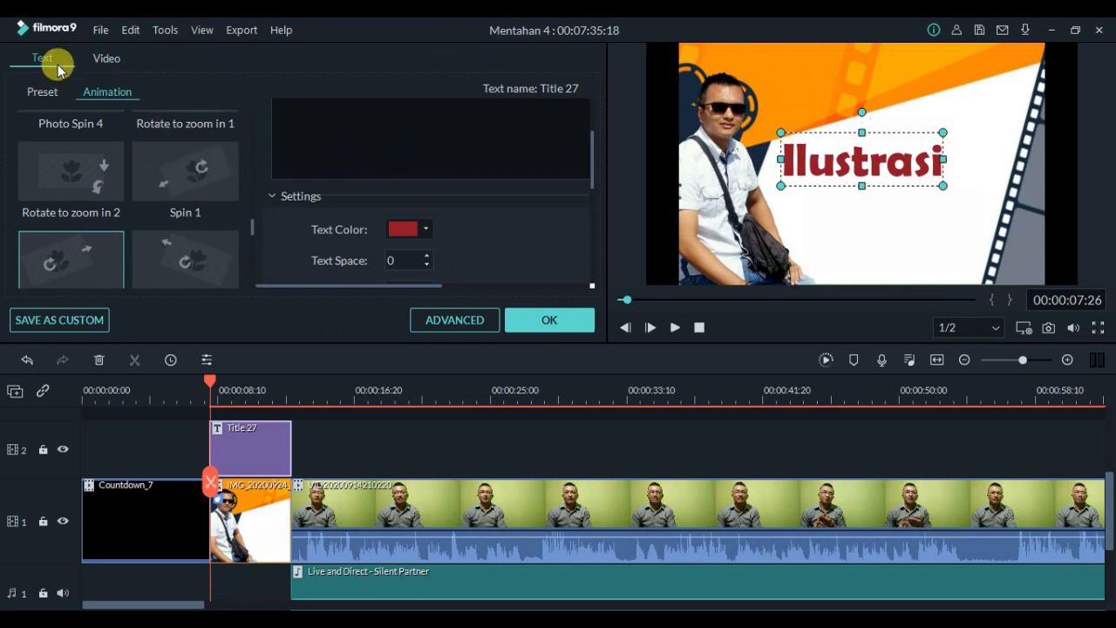
# - Apply the Text style 21 preset to the "Ilustrasi" title
pyautogui.click(45, 93)
pyautogui.scroll(5, 98, 190)
pyautogui.scroll(-5, 98, 190)
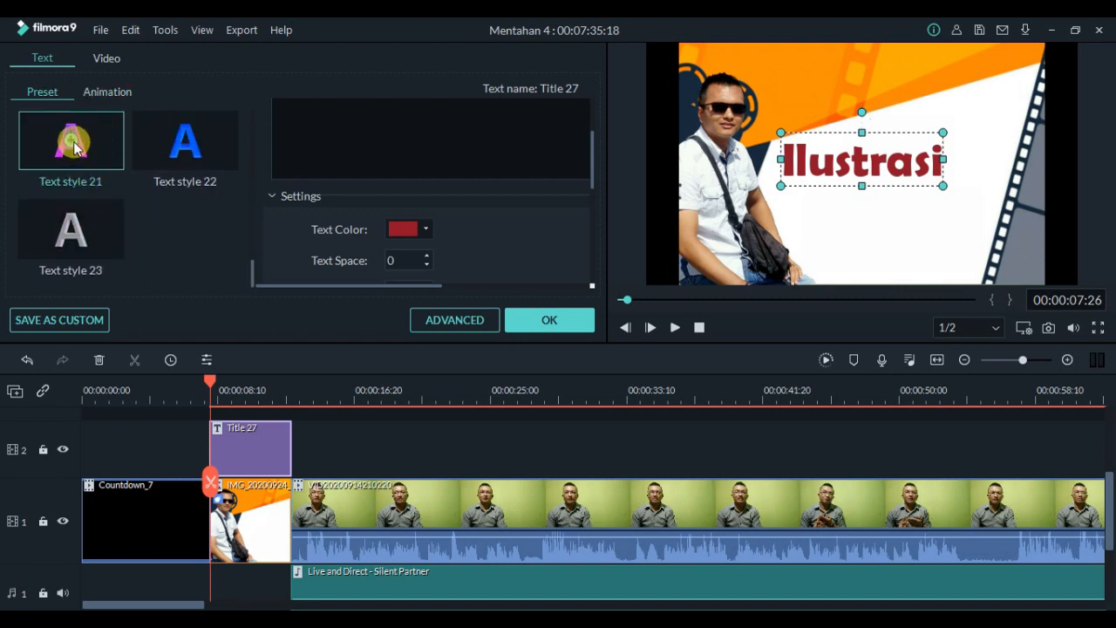
pyautogui.click(86, 150)
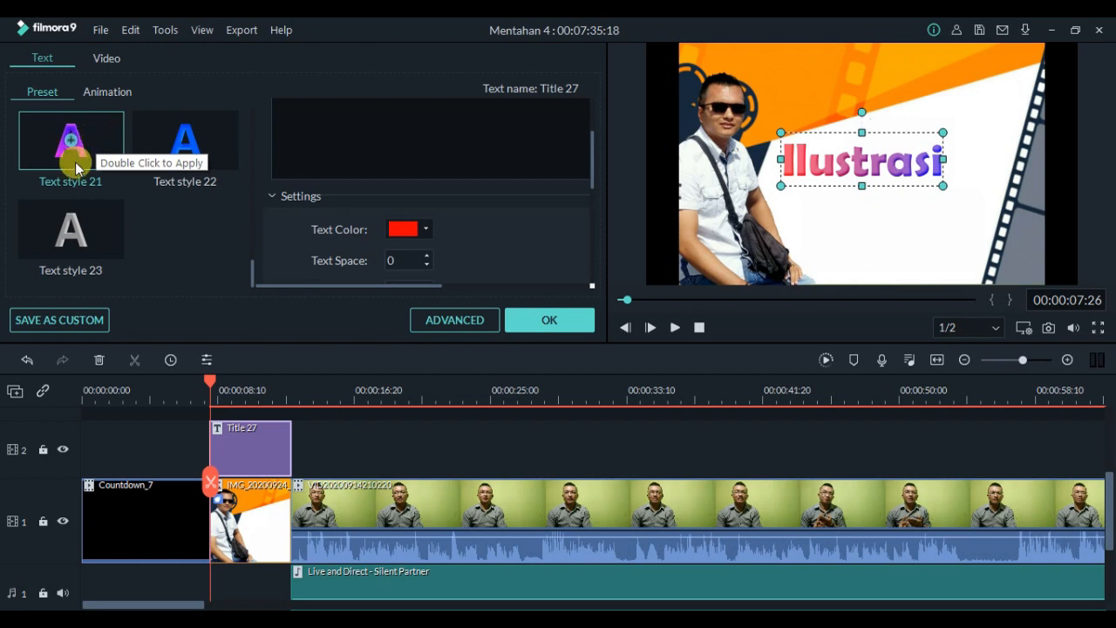
# - Set the "Ilustrasi" font size to 105 and move the title slightly right, clear of the man in the photo
pyautogui.scroll(5, 496, 212)
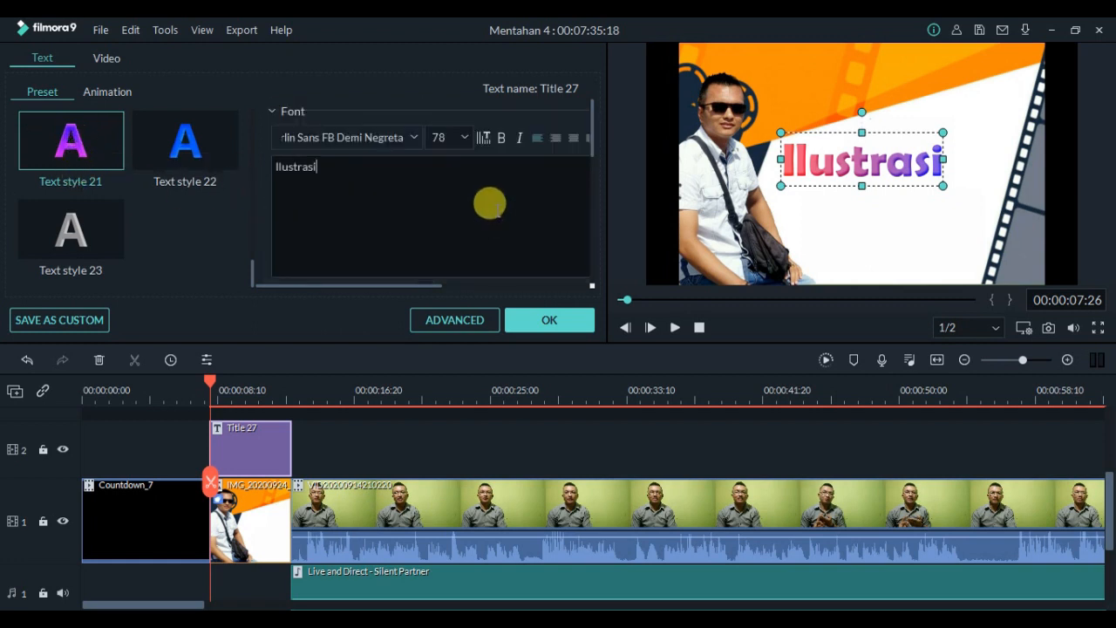
pyautogui.moveTo(324, 166); pyautogui.dragTo(249, 162)
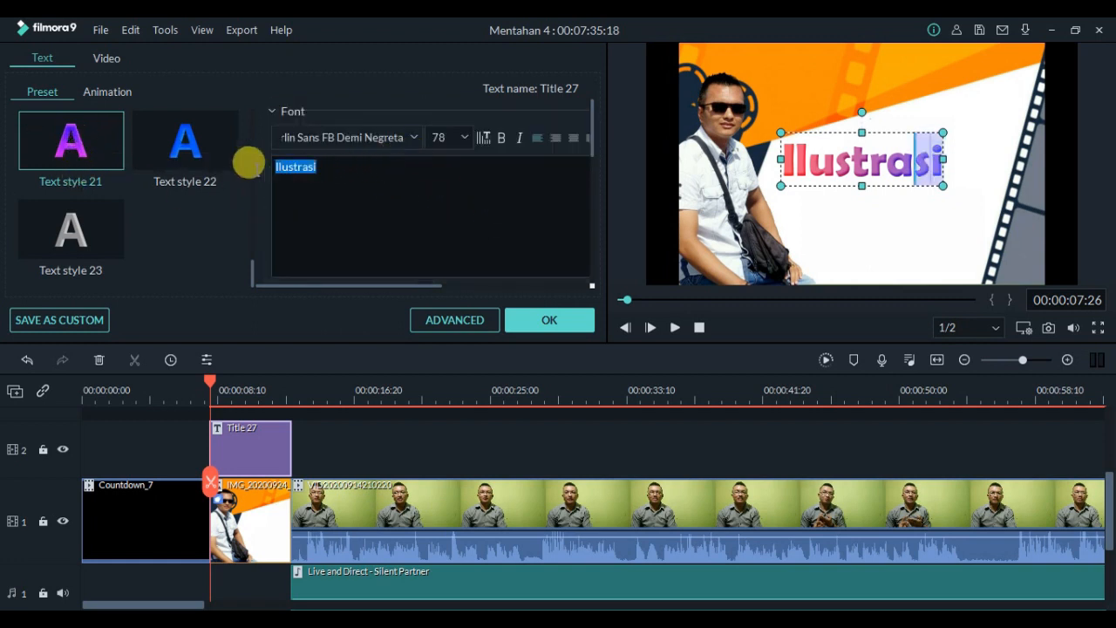
pyautogui.click(464, 139)
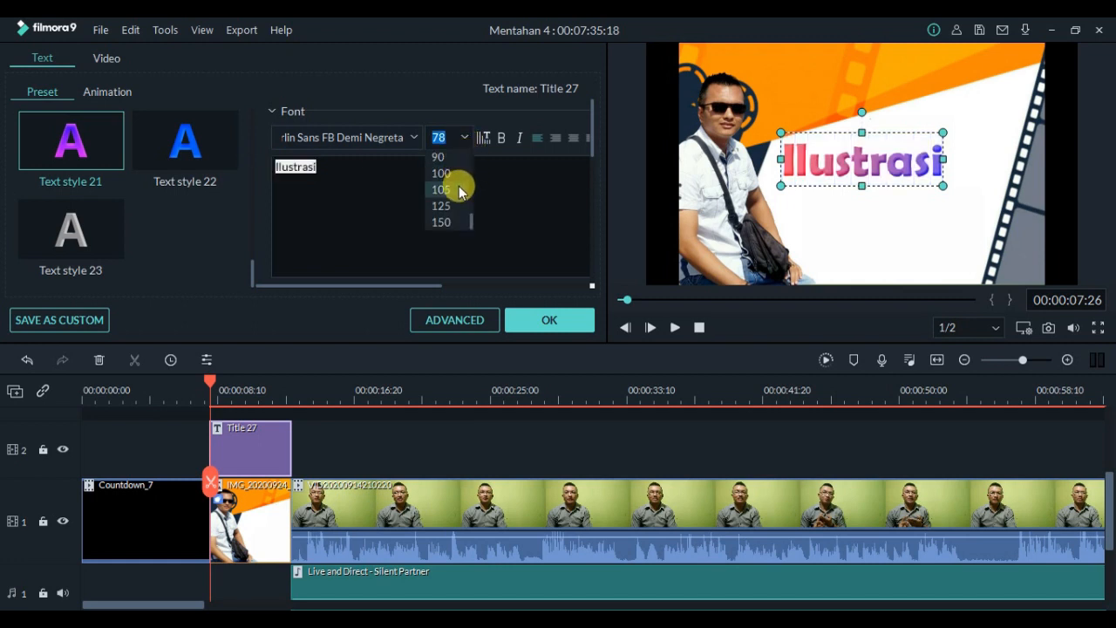
pyautogui.click(461, 189)
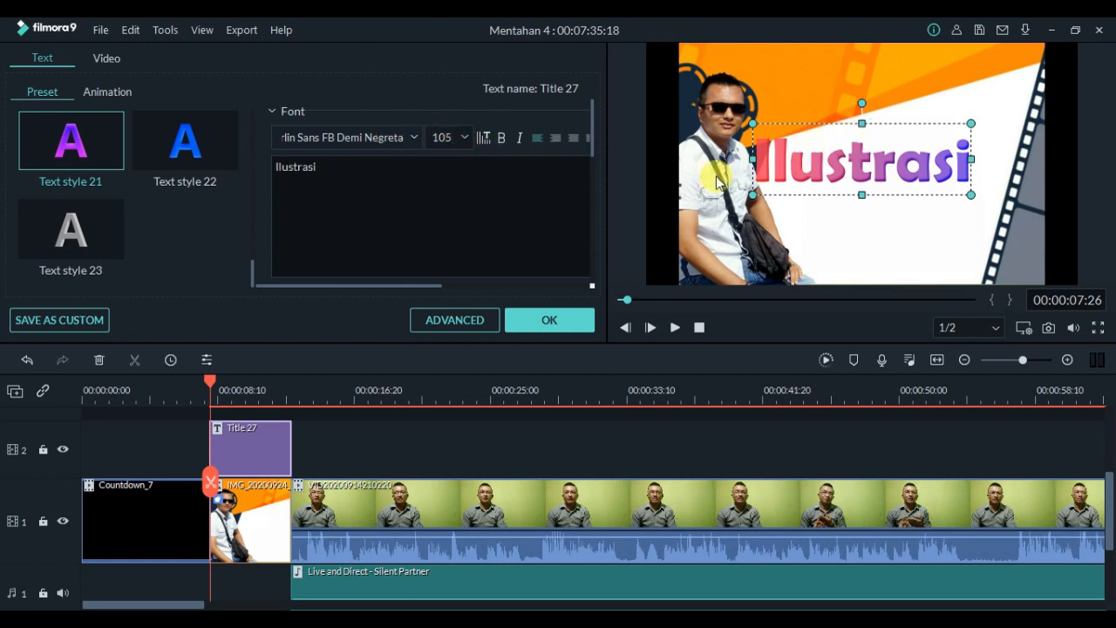
pyautogui.moveTo(843, 161); pyautogui.dragTo(820, 182)
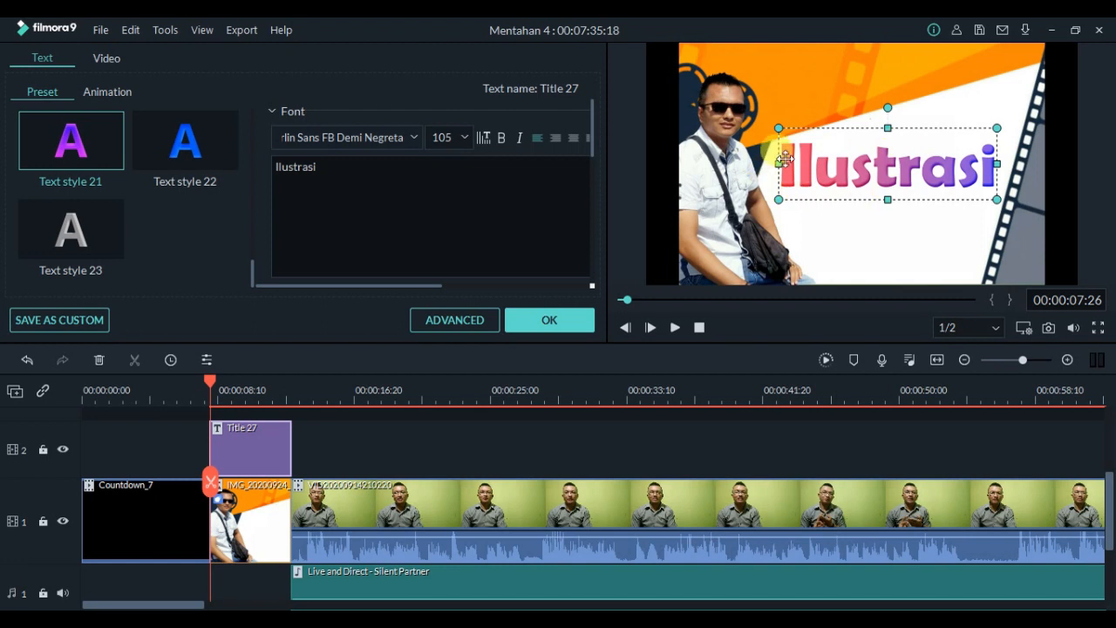
pyautogui.moveTo(890, 168); pyautogui.dragTo(890, 165)
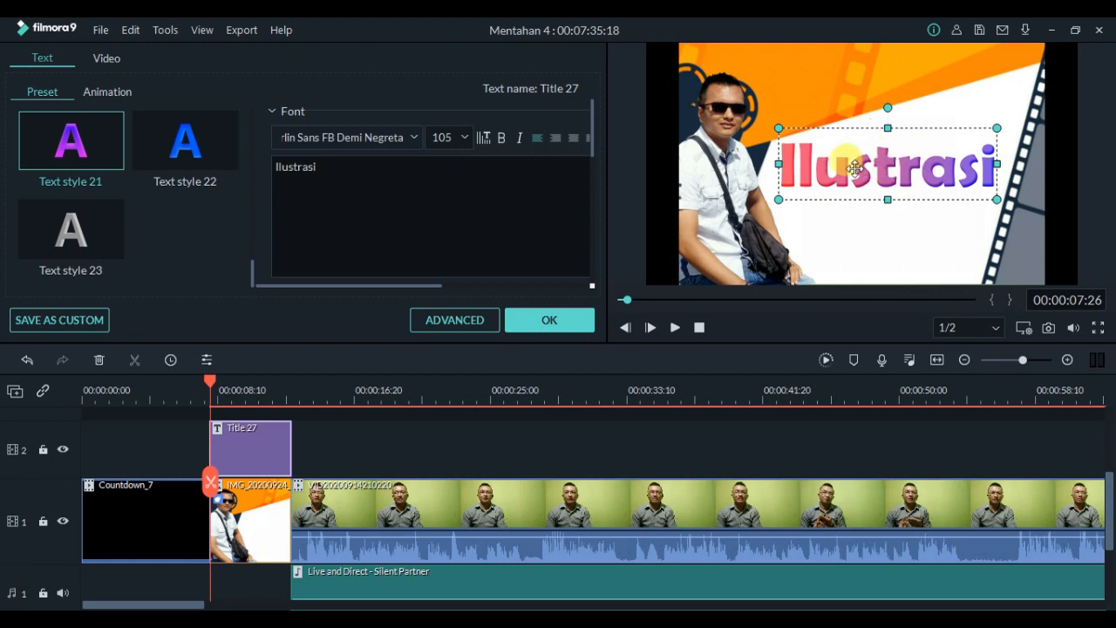
# - Apply the zoom animation listed directly below Zoom in 1 to the "Ilustrasi" title and accept the title's settings
pyautogui.click(107, 93)
pyautogui.scroll(-2, 178, 195)
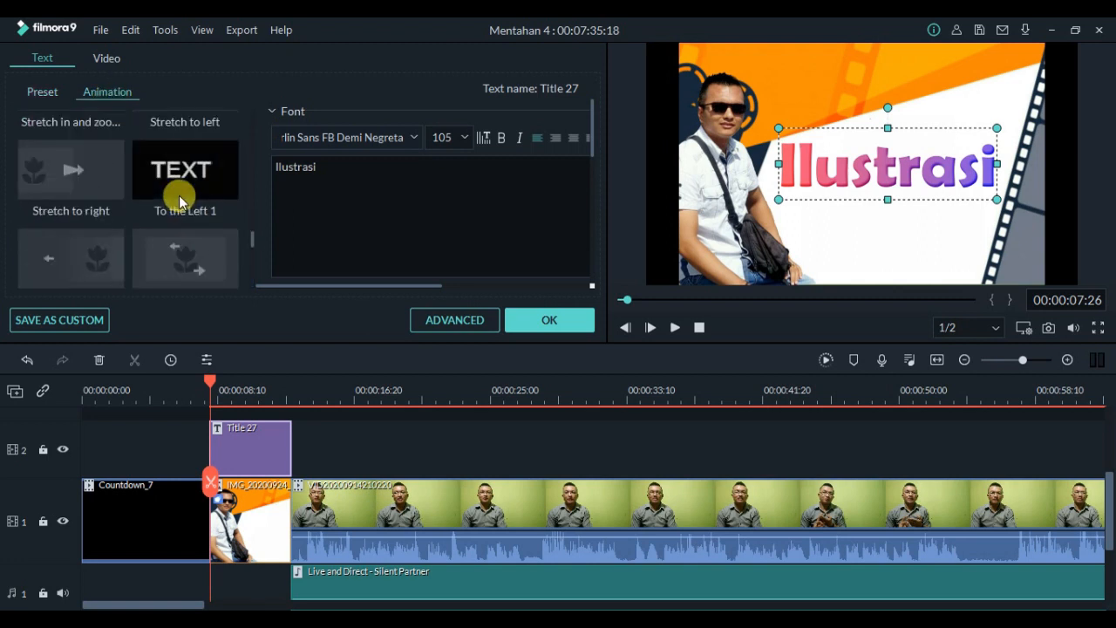
pyautogui.scroll(-3, 180, 195)
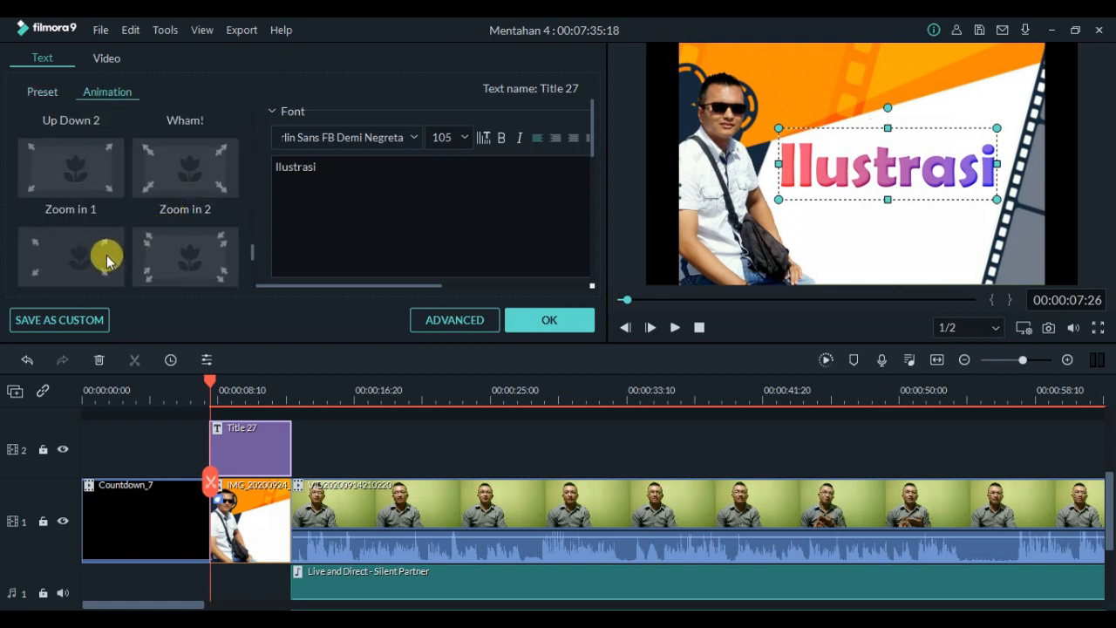
pyautogui.click(160, 258)
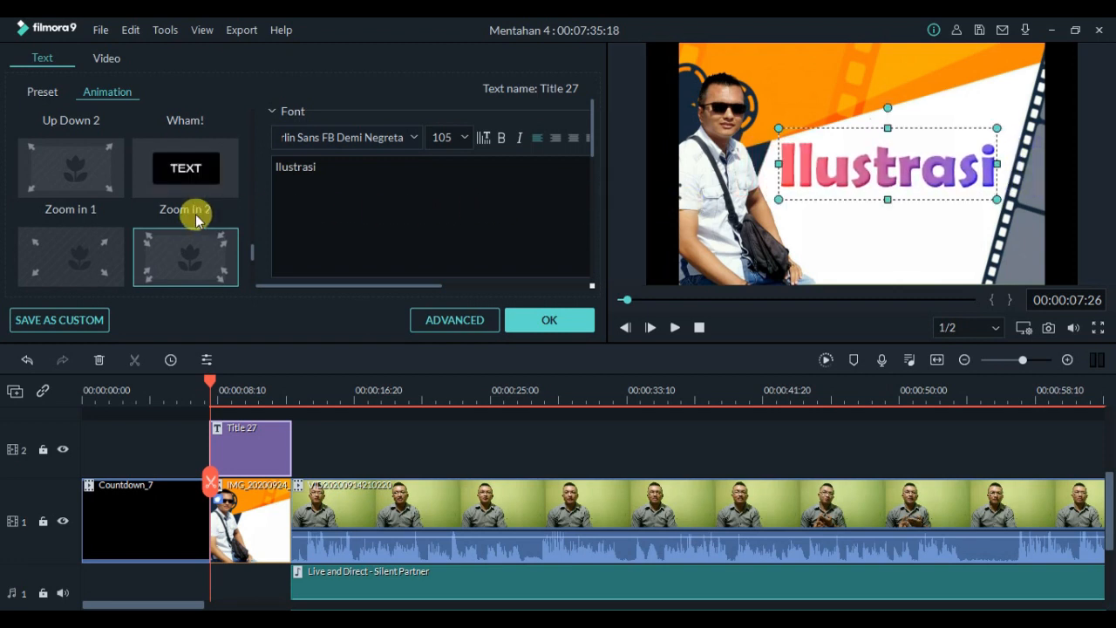
pyautogui.click(91, 236)
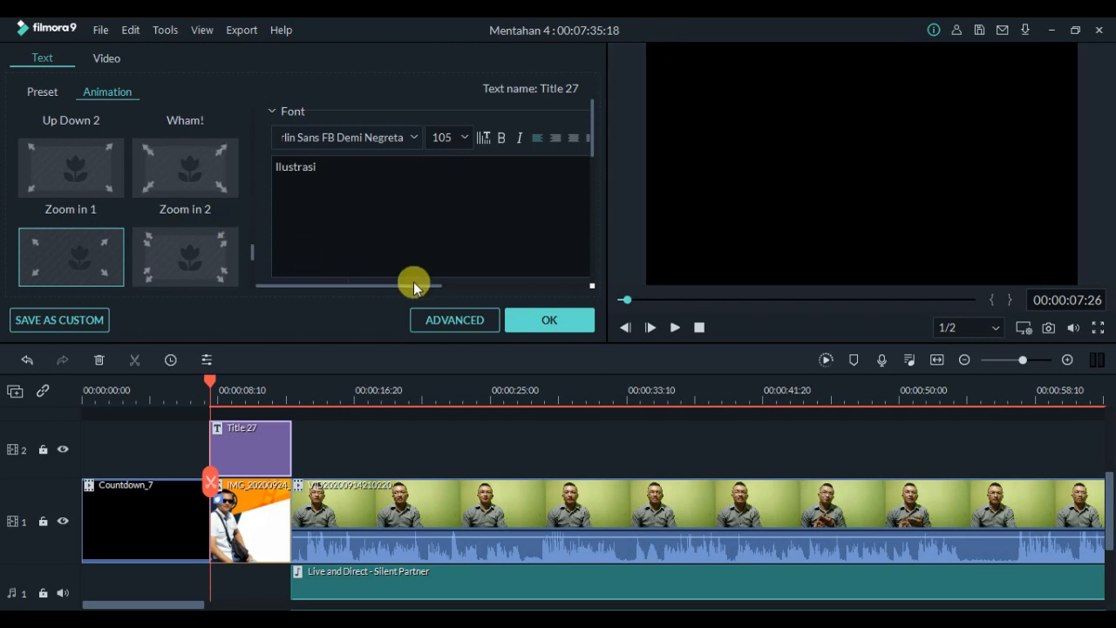
pyautogui.click(563, 323)
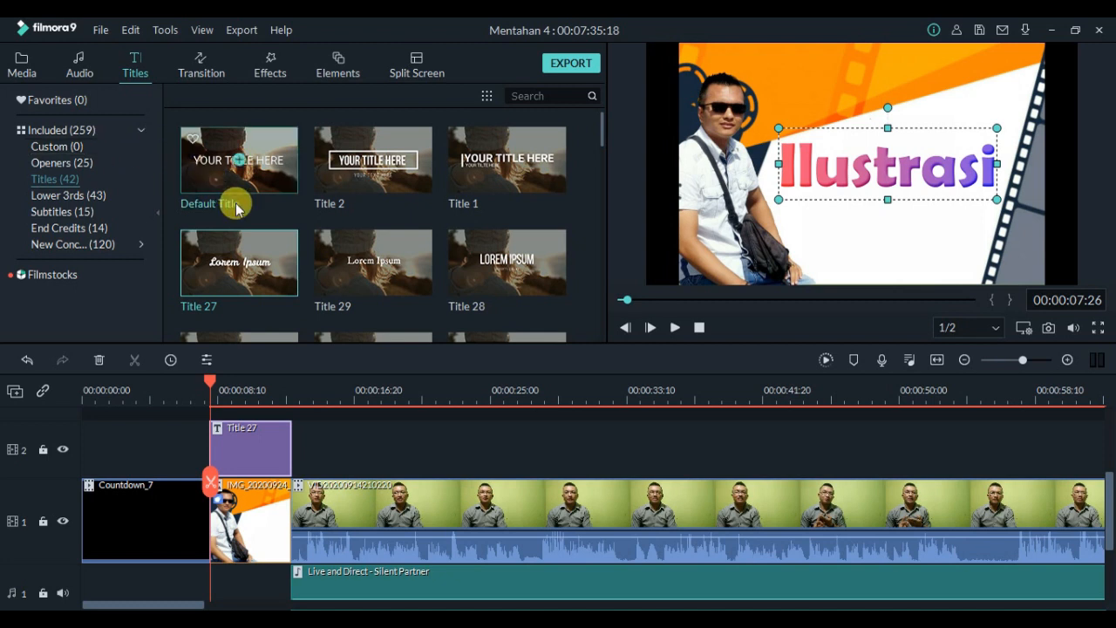
# - Add the Lower Third 3 title over the photo clip on track 3 and replace its text with the presenter's full name
pyautogui.click(67, 196)
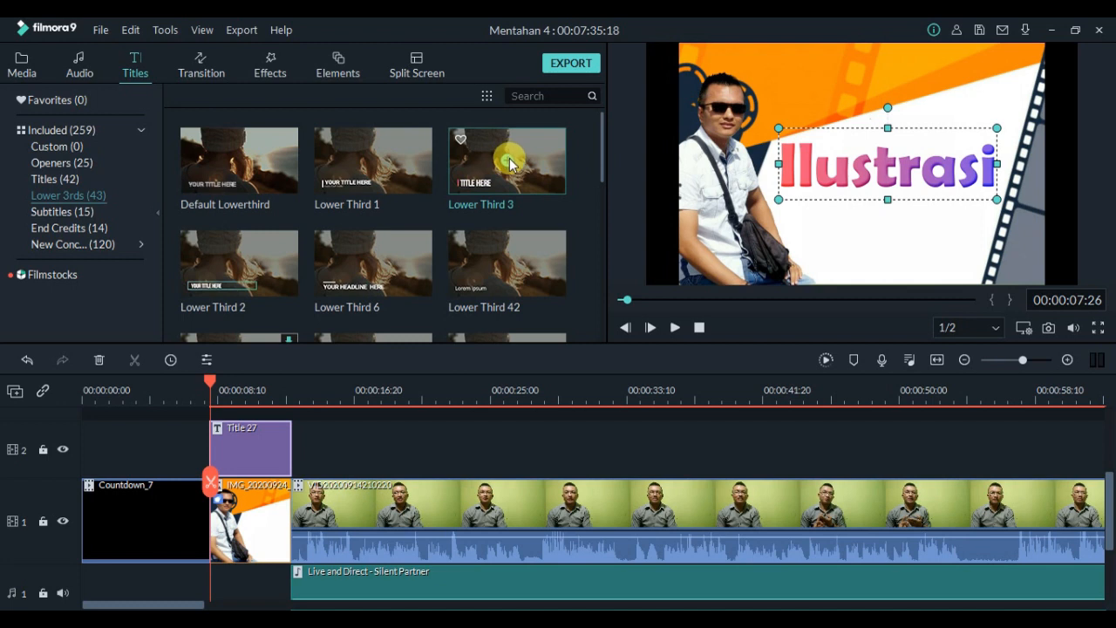
pyautogui.moveTo(510, 166); pyautogui.dragTo(276, 451)
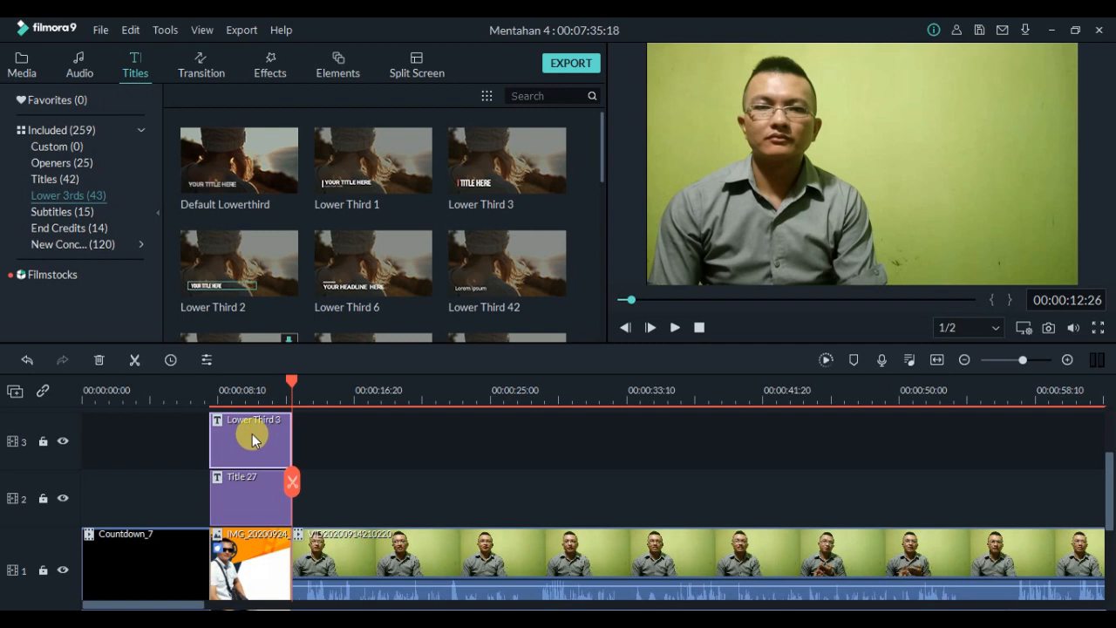
pyautogui.doubleClick(252, 441)
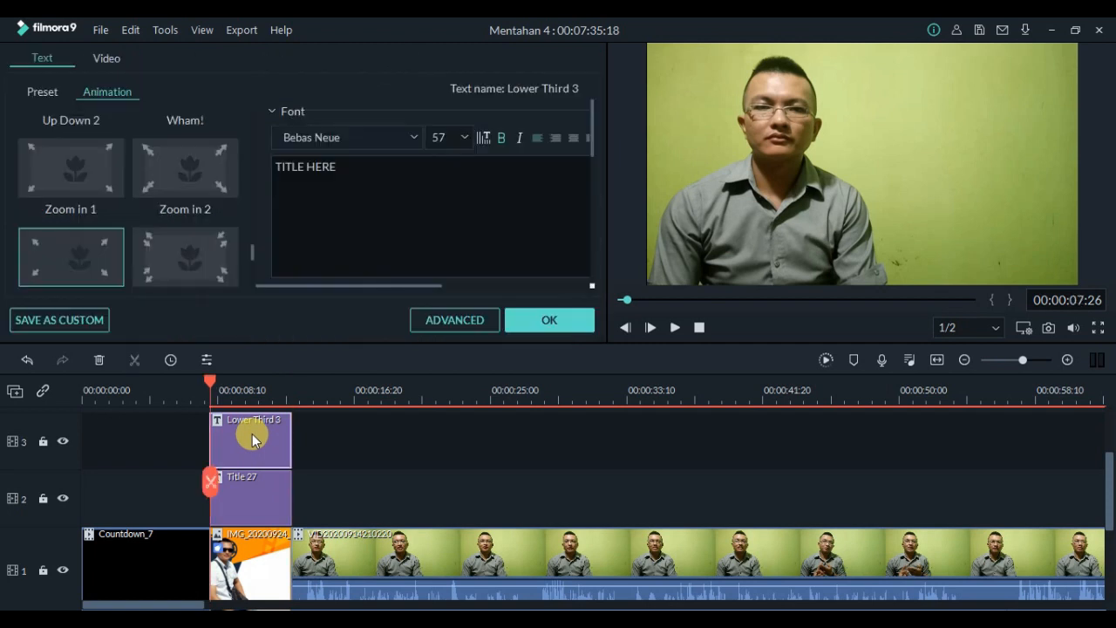
pyautogui.moveTo(344, 157); pyautogui.dragTo(274, 166)
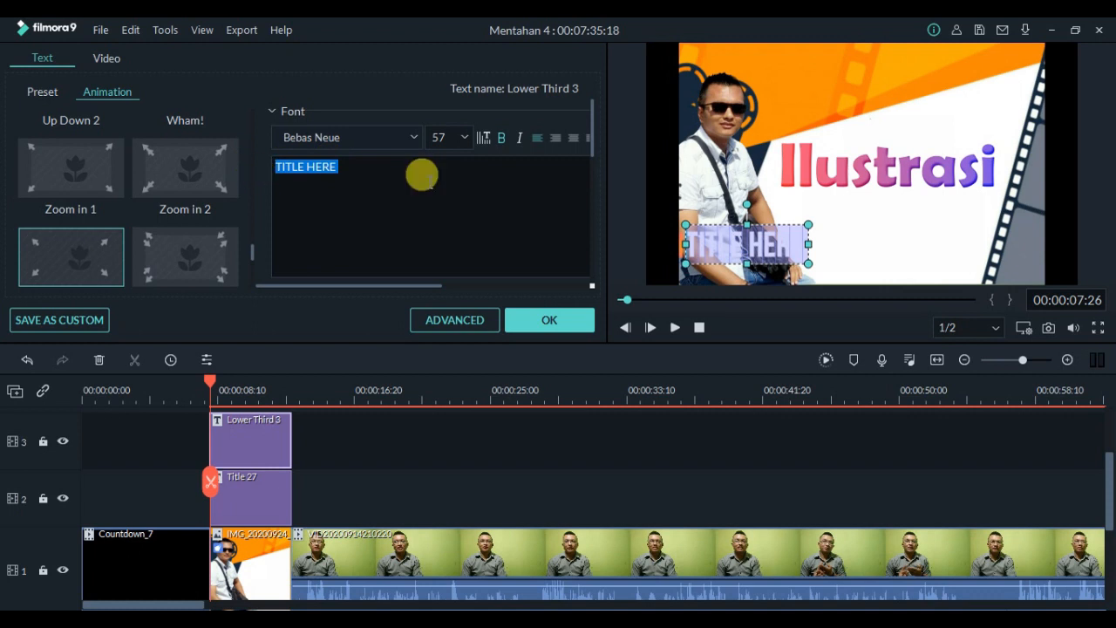
pyautogui.write('J')
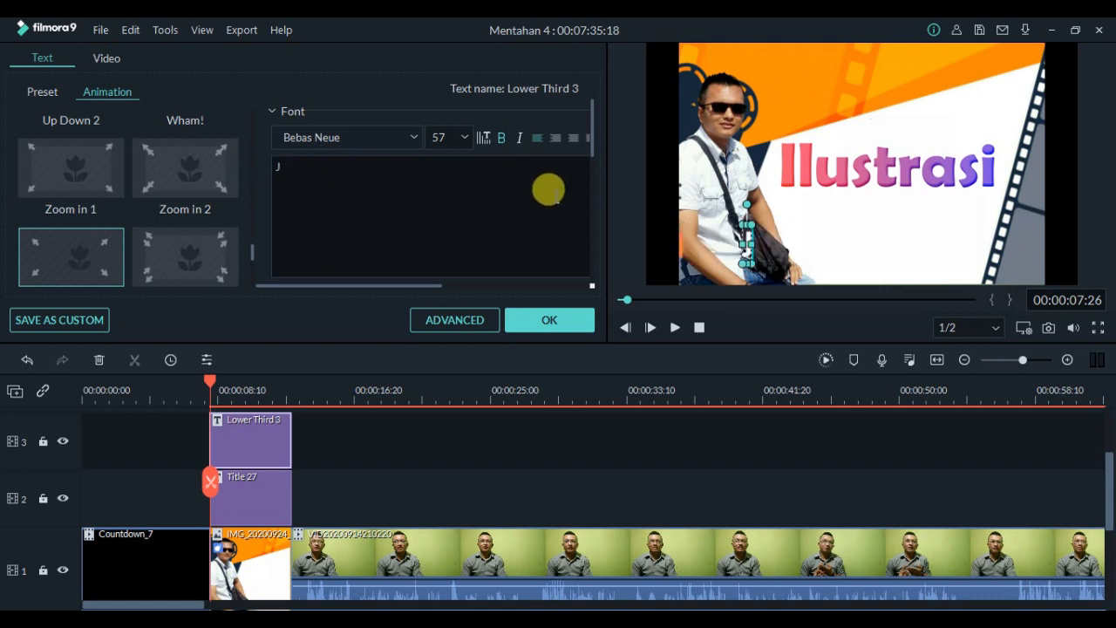
pyautogui.write('ames ')
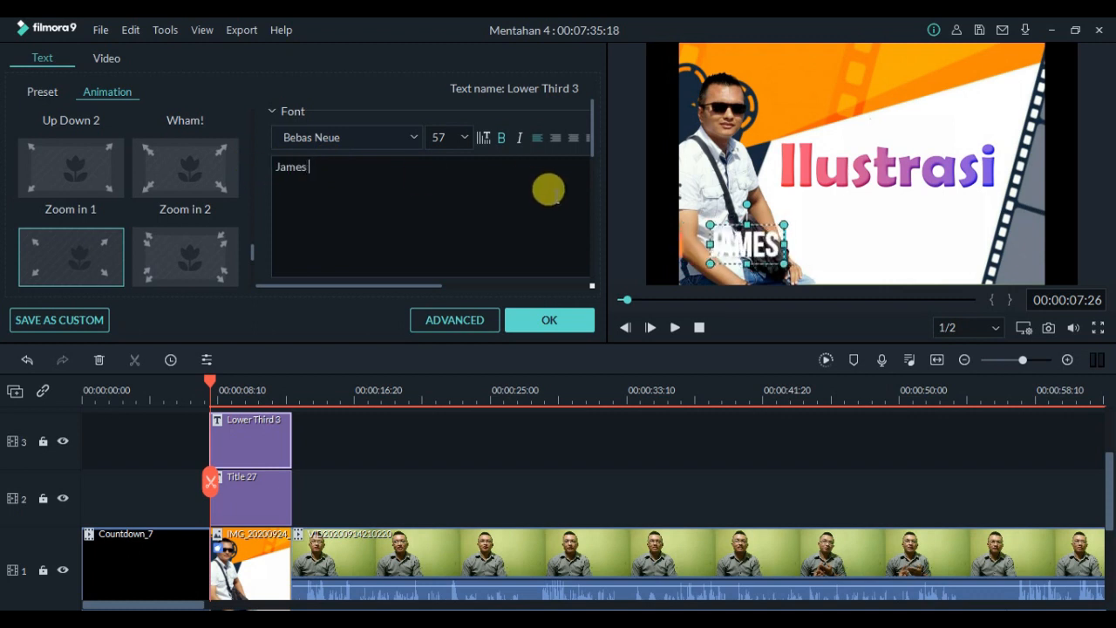
pyautogui.write('Vo')
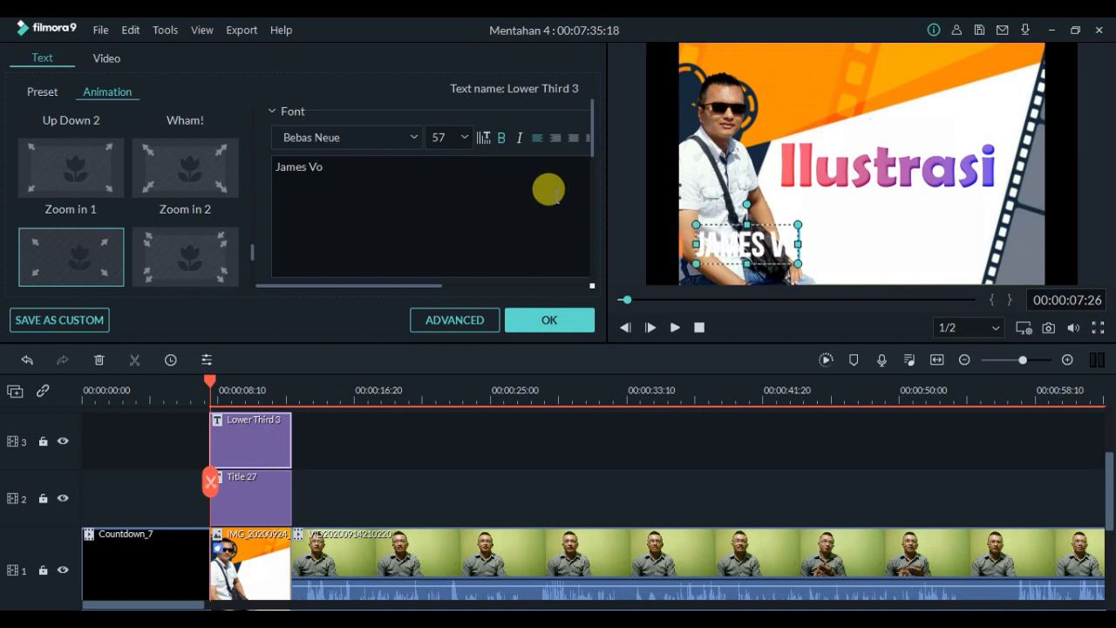
pyautogui.write('tary Dohona')
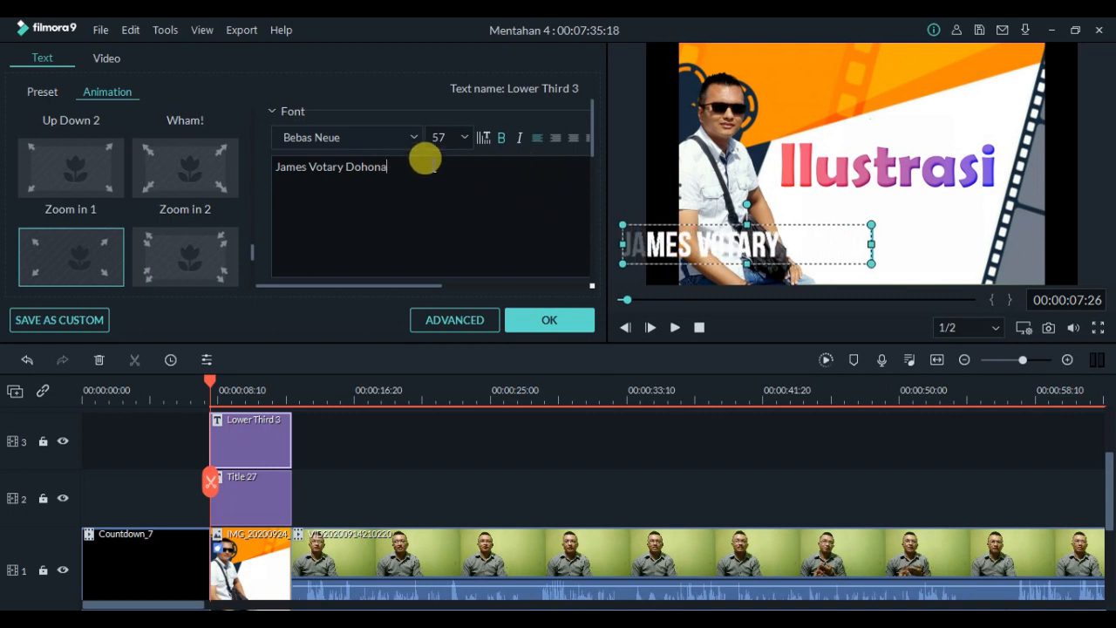
# - Set the text color of the name in the Lower Third 3 title to light green
pyautogui.moveTo(388, 167); pyautogui.dragTo(271, 166)
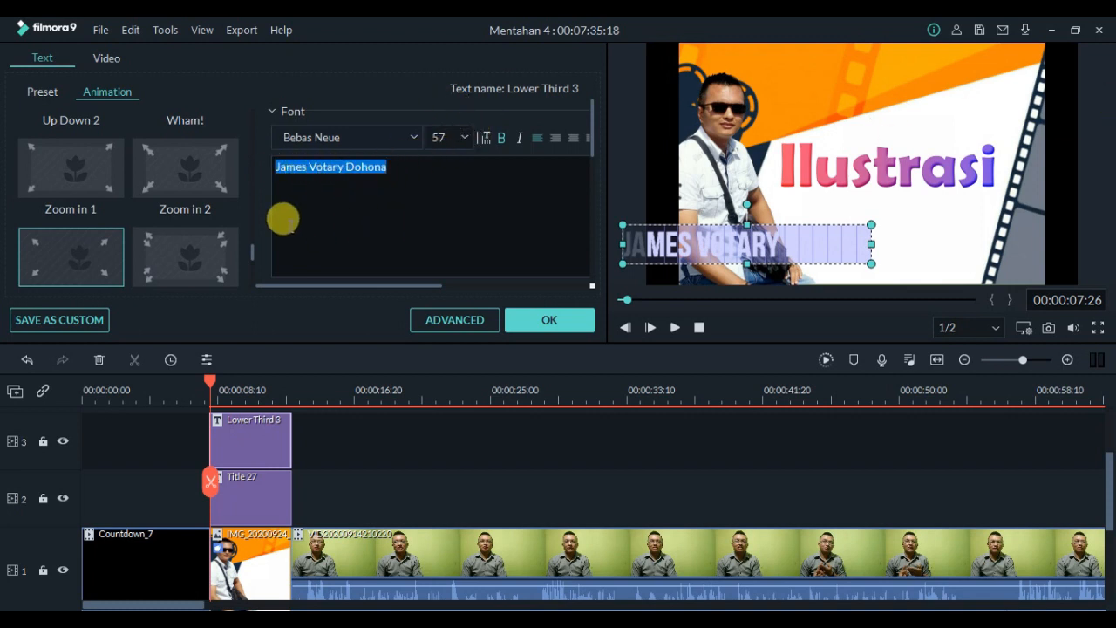
pyautogui.scroll(-1, 413, 242)
pyautogui.scroll(-1, 413, 242)
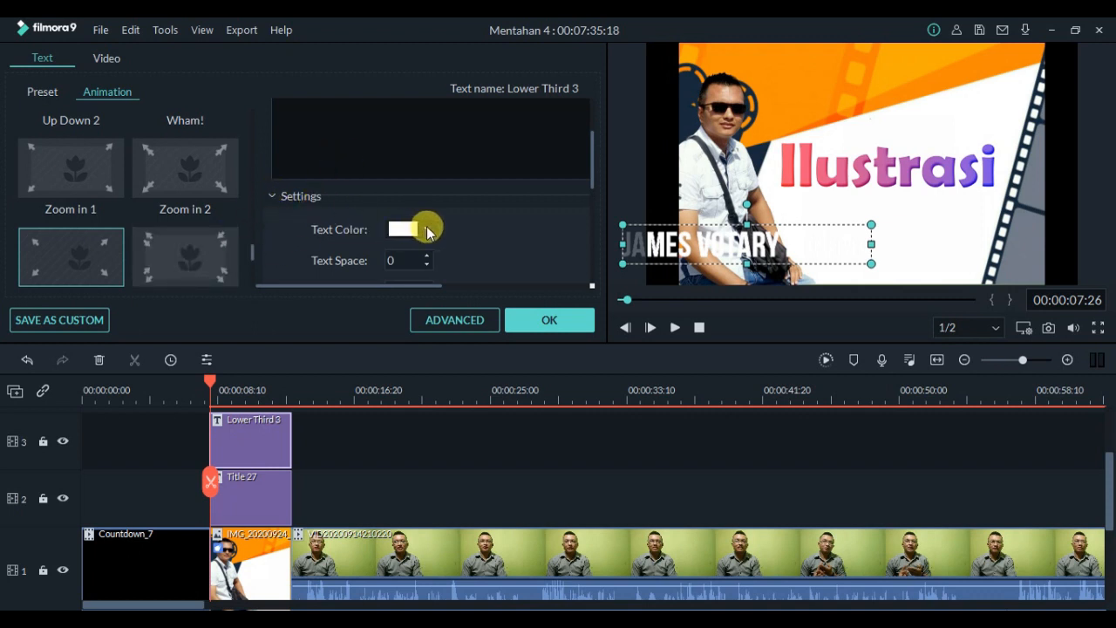
pyautogui.click(428, 230)
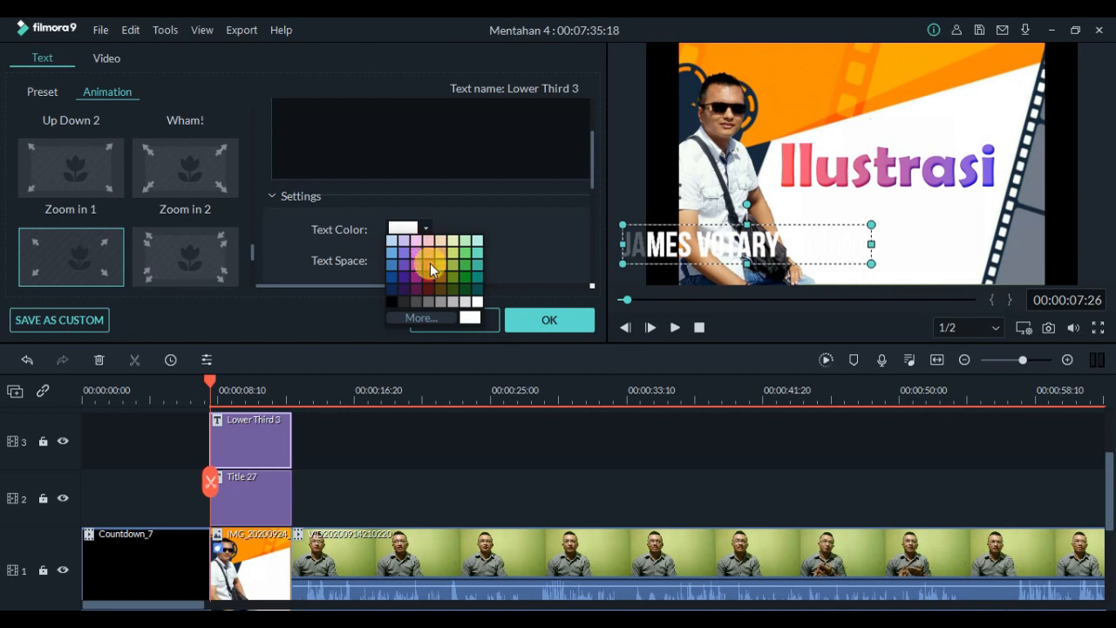
pyautogui.click(465, 264)
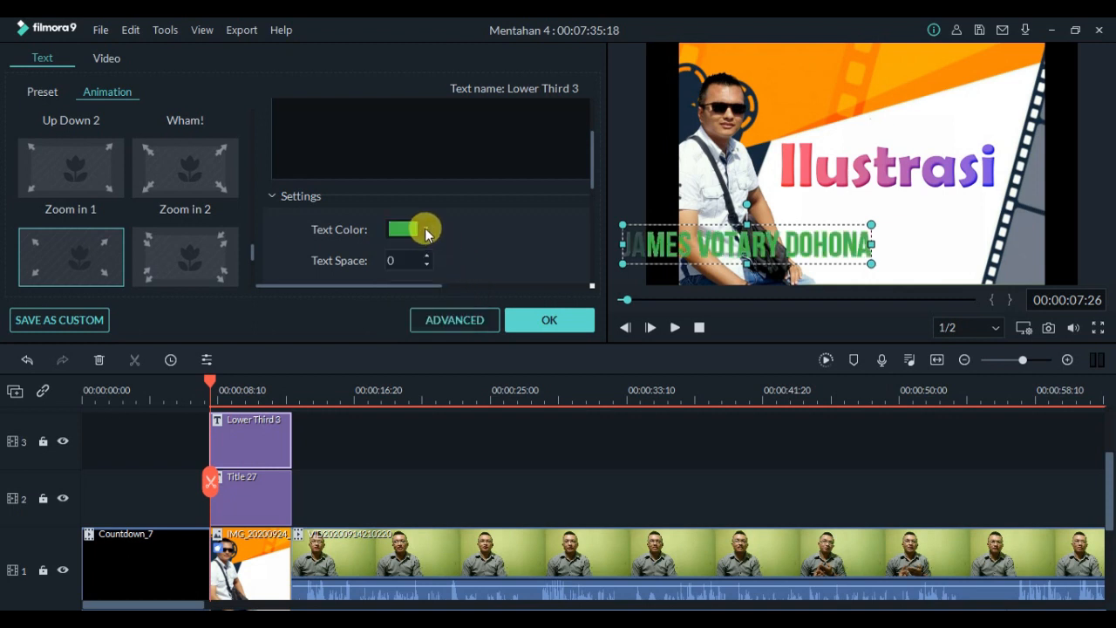
pyautogui.press('space')
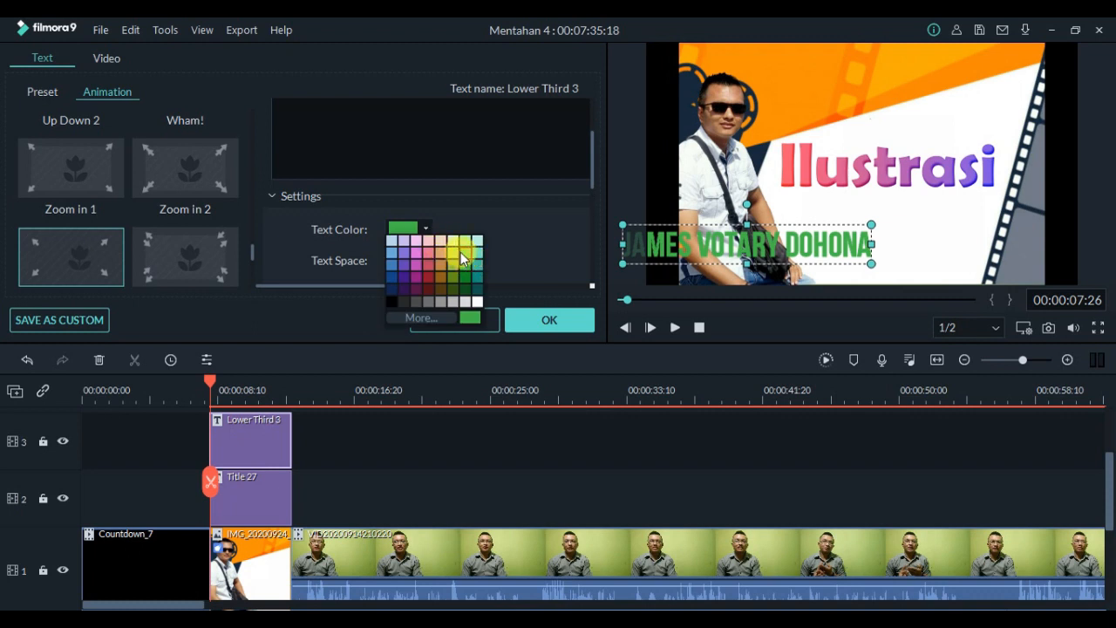
pyautogui.click(454, 249)
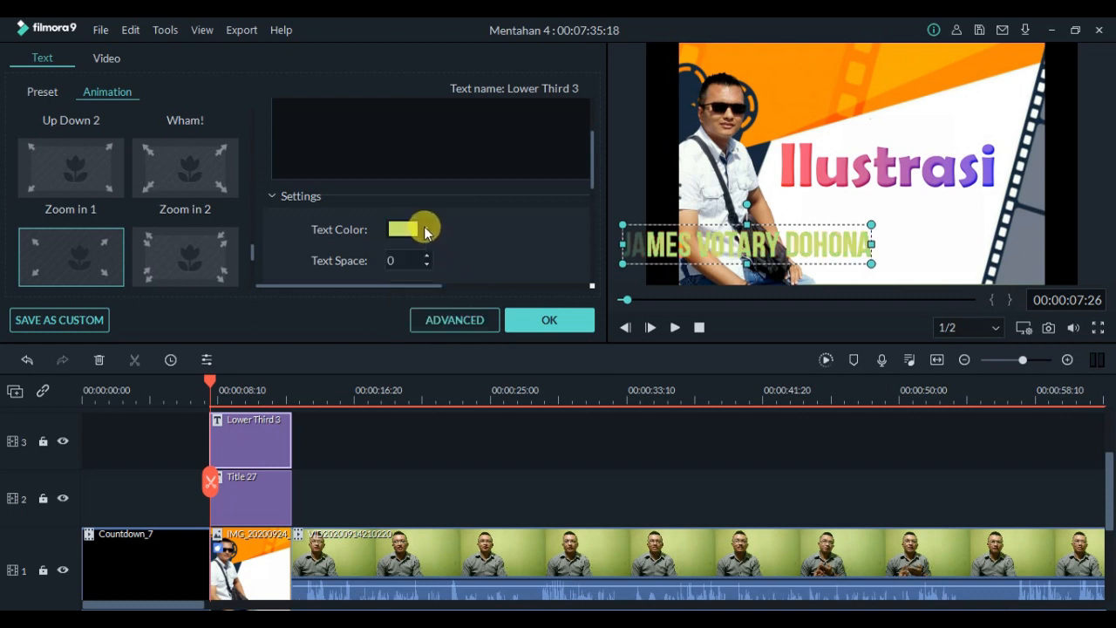
pyautogui.click(425, 229)
pyautogui.click(466, 260)
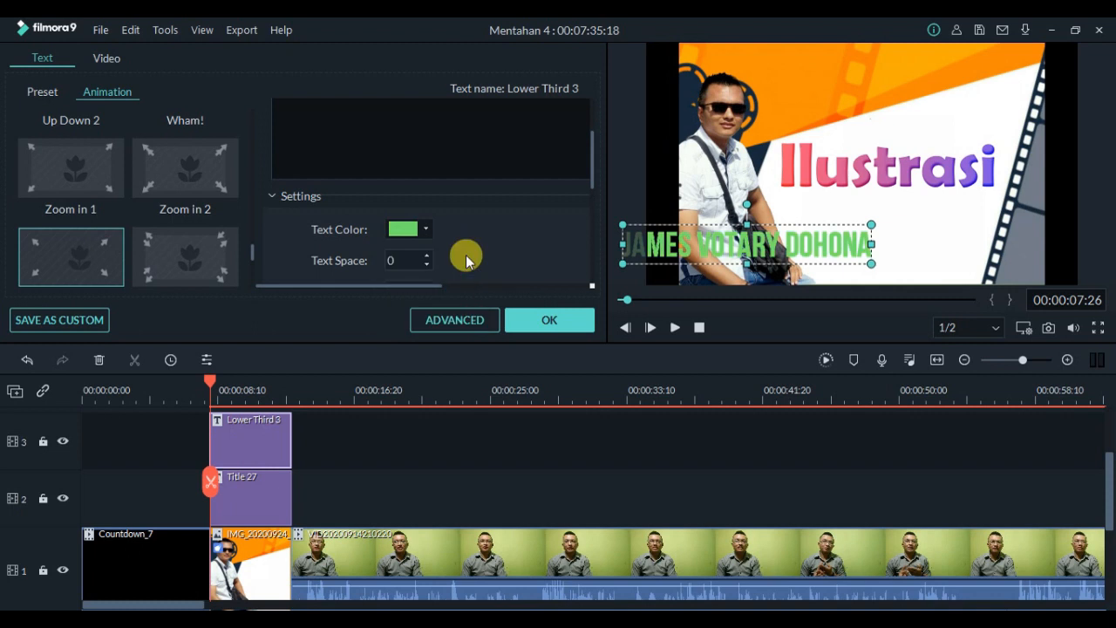
# - Set the name text's font size to 36 and its font to Californian FB Cursiva
pyautogui.scroll(3, 425, 192)
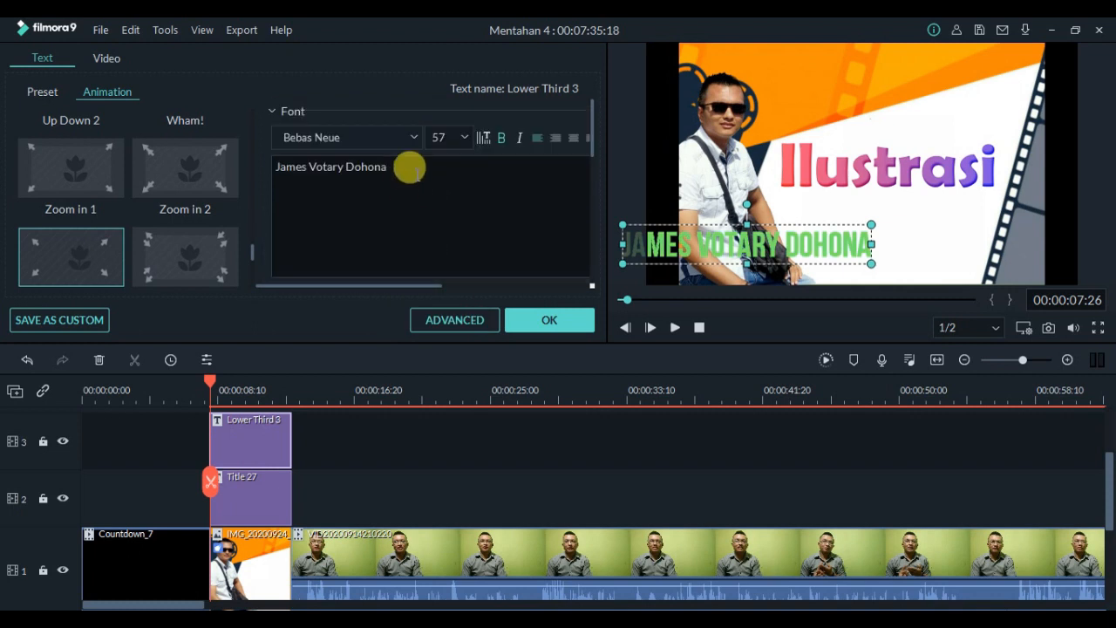
pyautogui.click(463, 138)
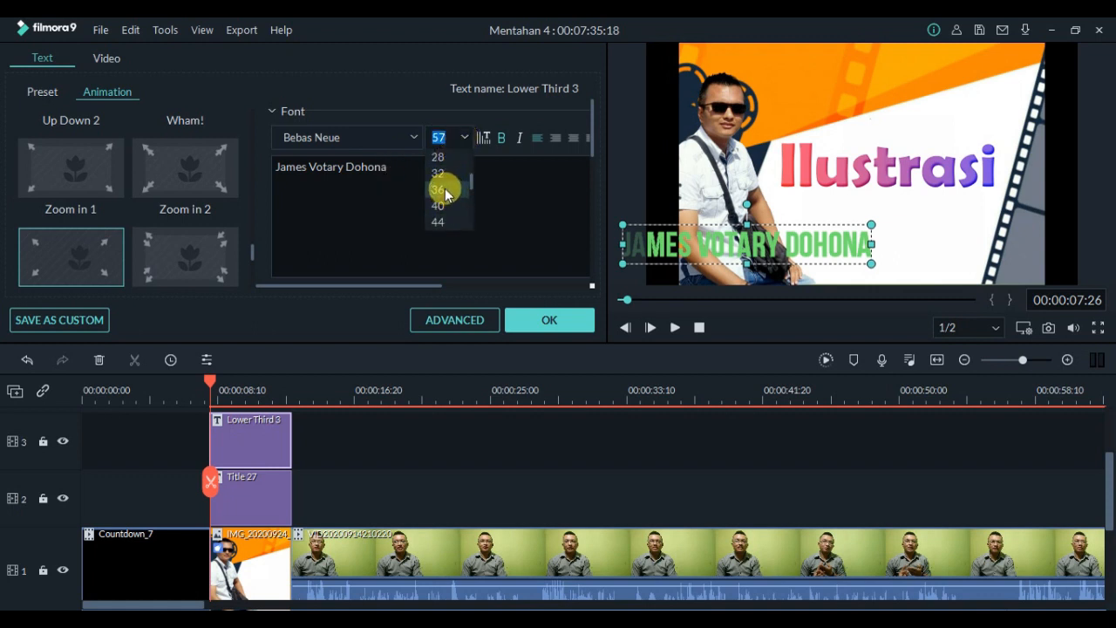
pyautogui.click(445, 188)
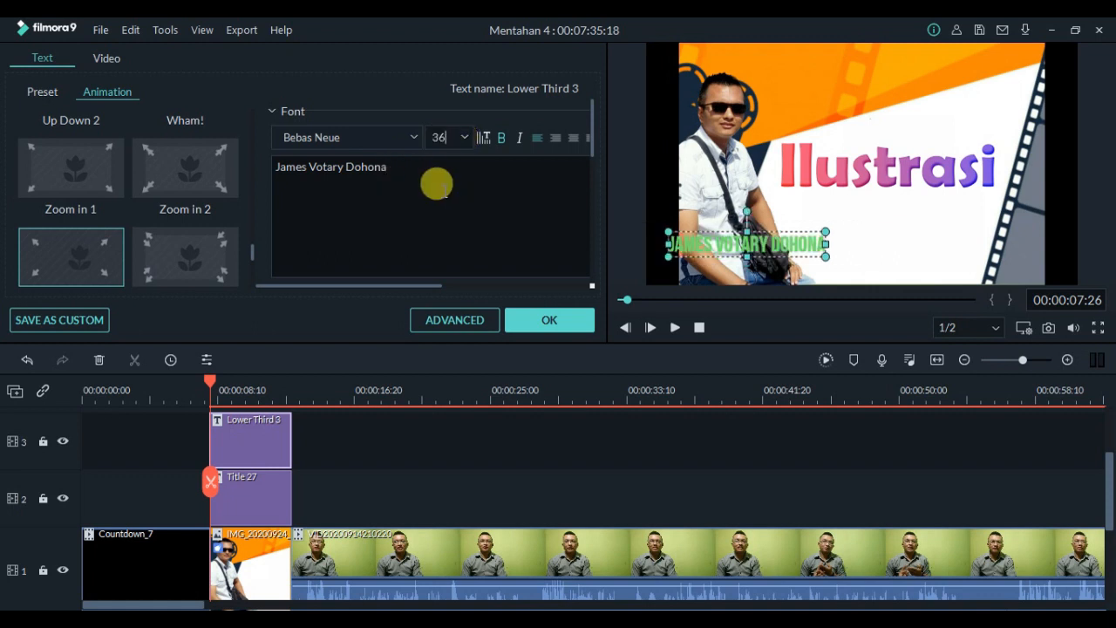
pyautogui.click(414, 138)
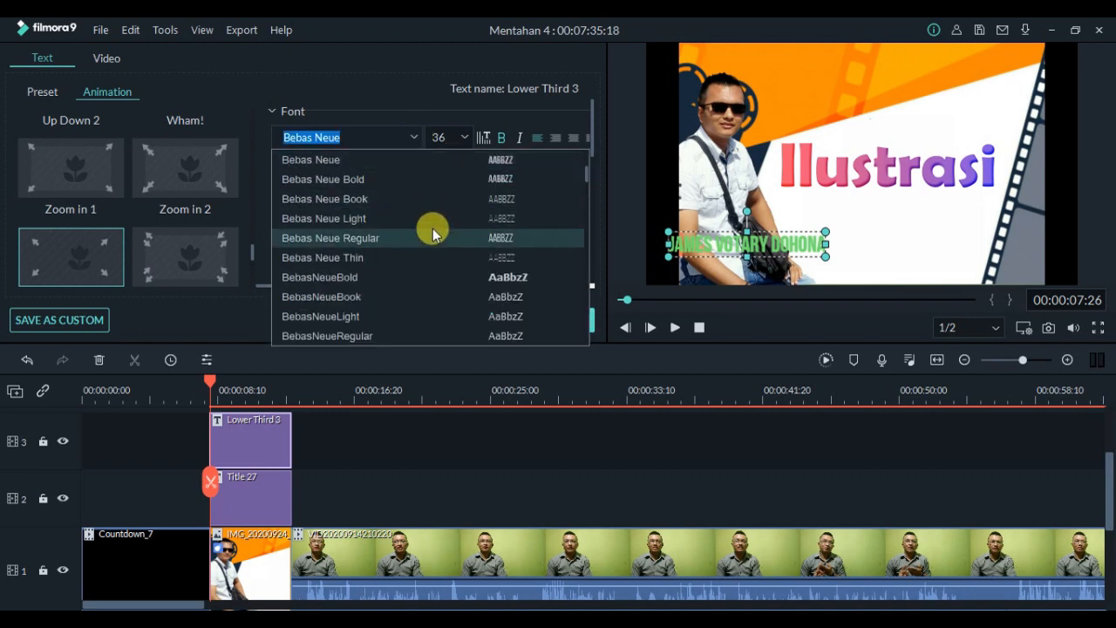
pyautogui.scroll(-10, 430, 222)
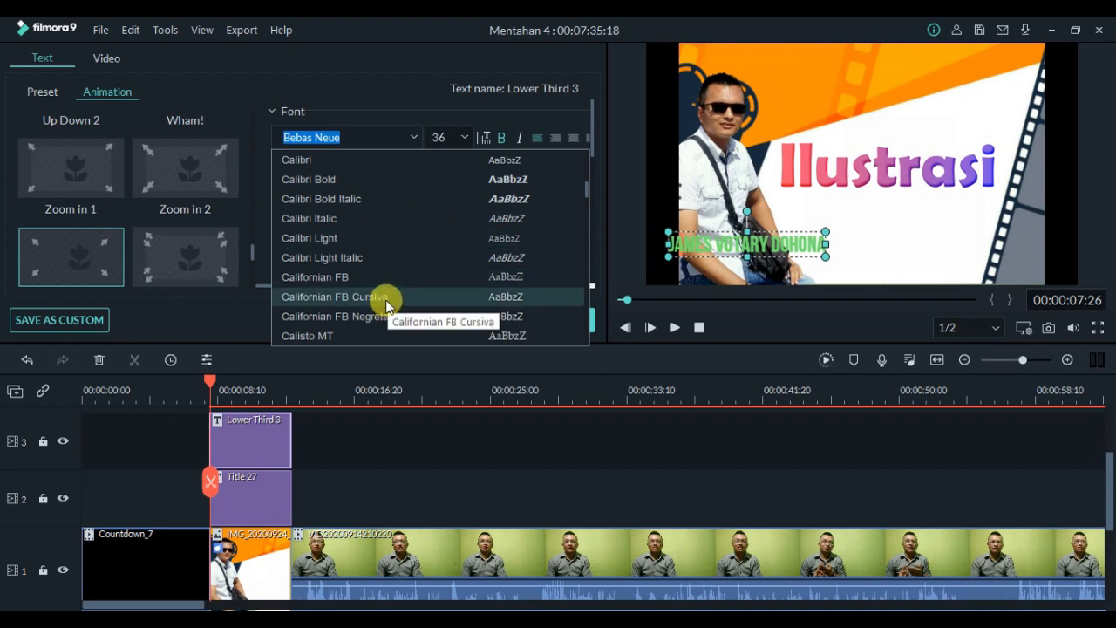
pyautogui.click(387, 300)
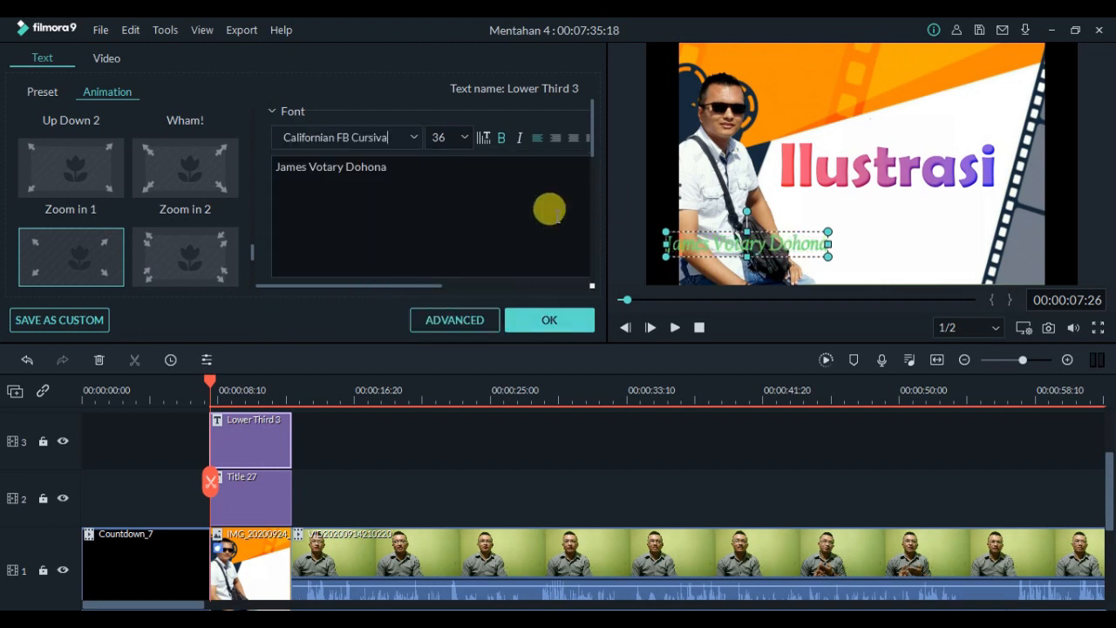
# - Move the name title clear of the man in the photo and center it beneath the "Ilustrasi" title
pyautogui.moveTo(734, 250); pyautogui.dragTo(898, 232)
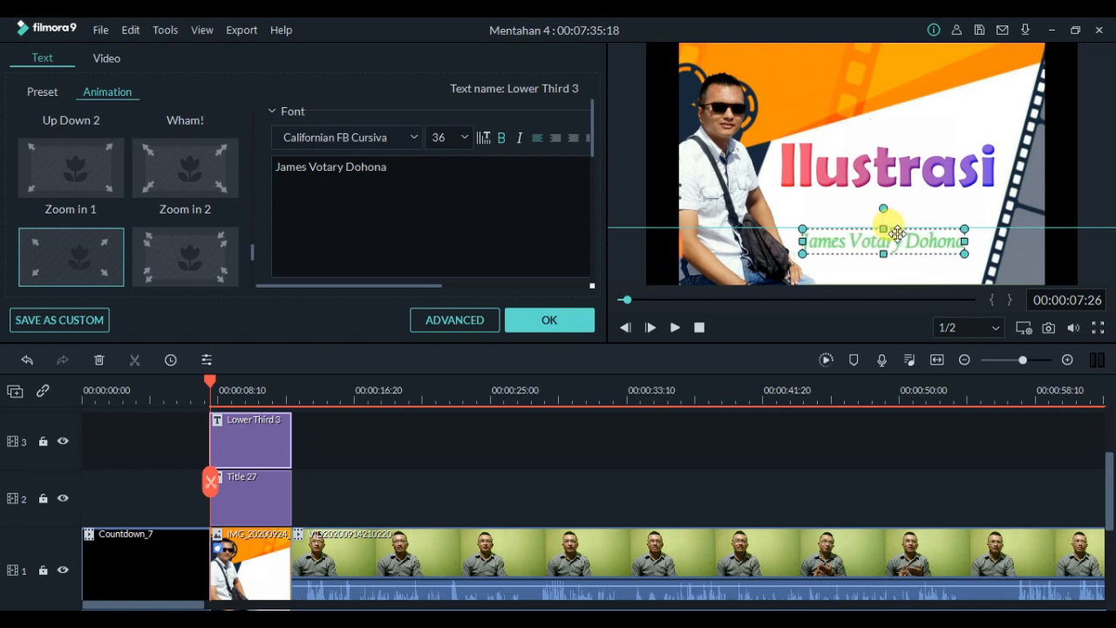
pyautogui.moveTo(897, 233); pyautogui.dragTo(898, 233)
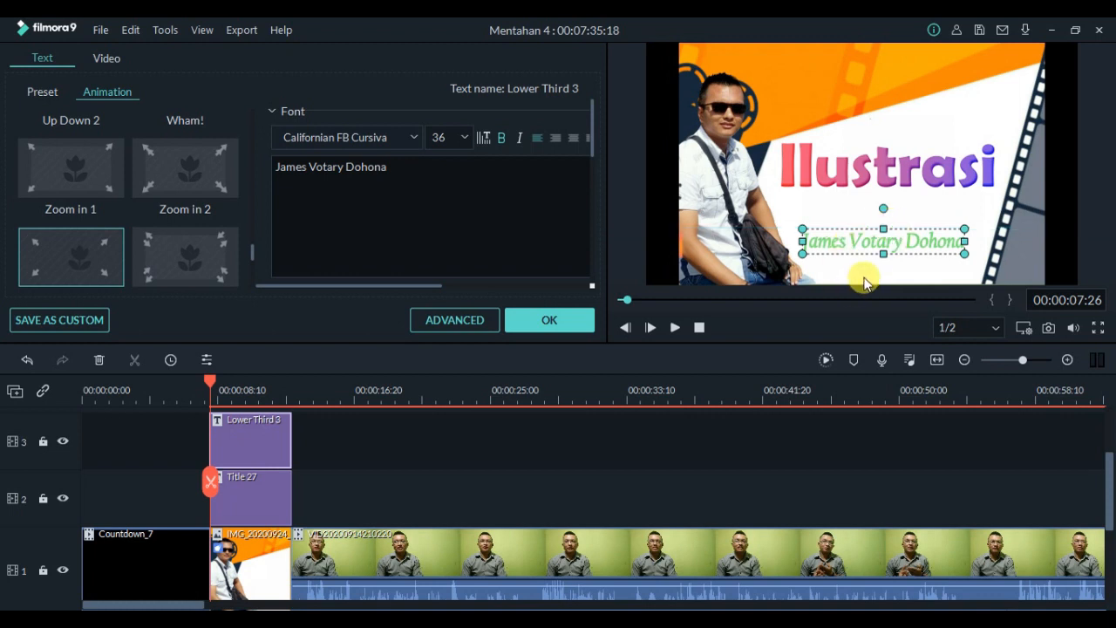
pyautogui.click(862, 278)
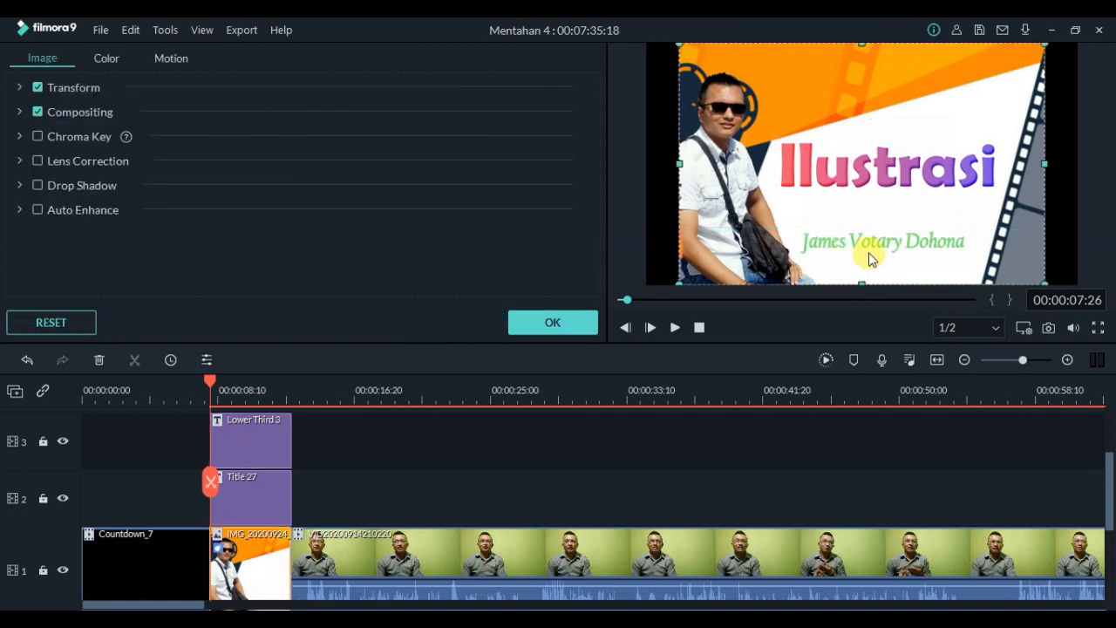
pyautogui.click(883, 242)
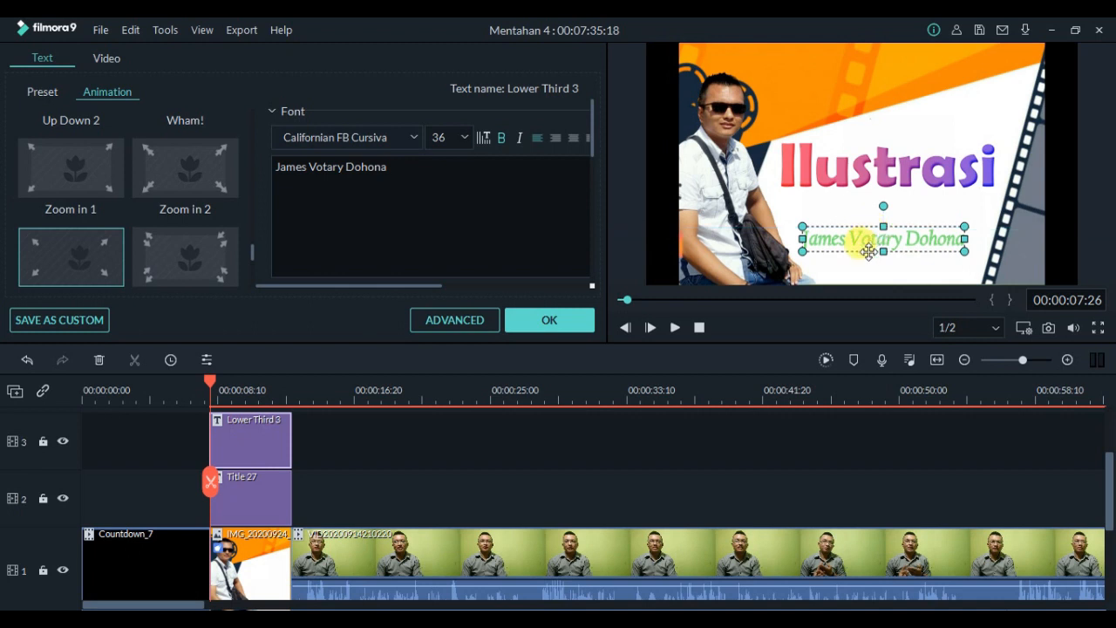
pyautogui.click(851, 267)
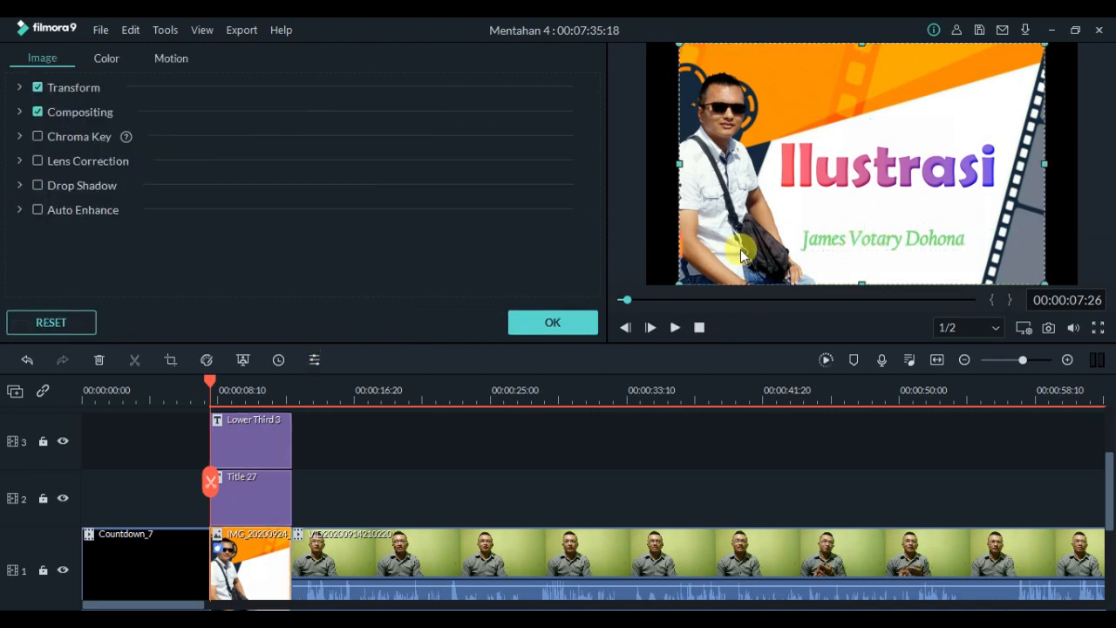
# - Apply the Zoom out animation to the name title and accept the title's settings
pyautogui.click(817, 234)
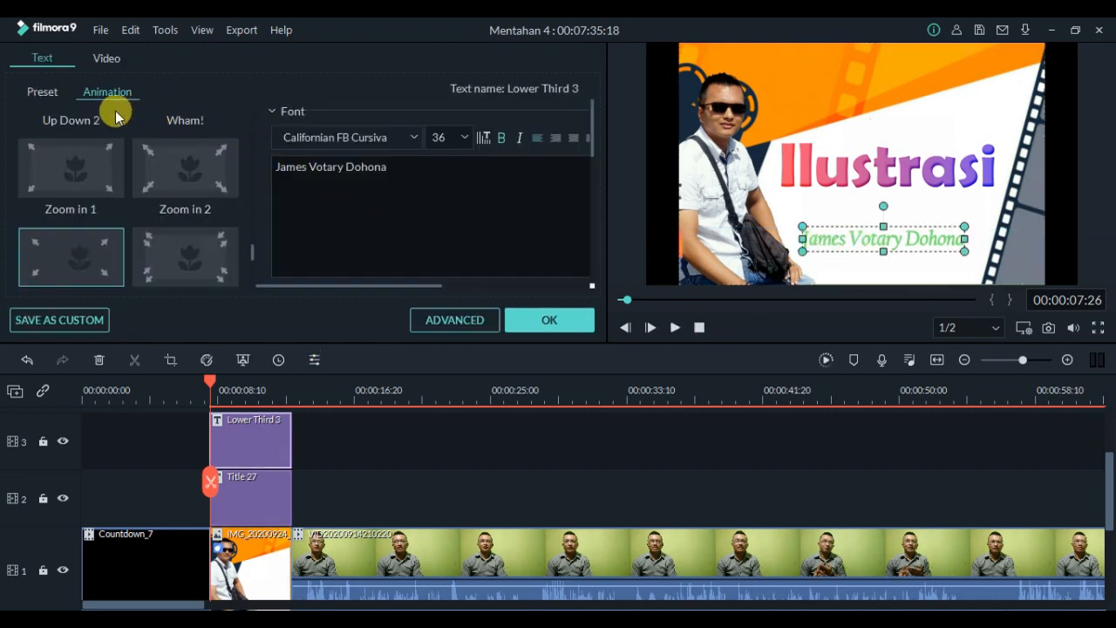
pyautogui.scroll(2, 146, 166)
pyautogui.scroll(-2, 152, 196)
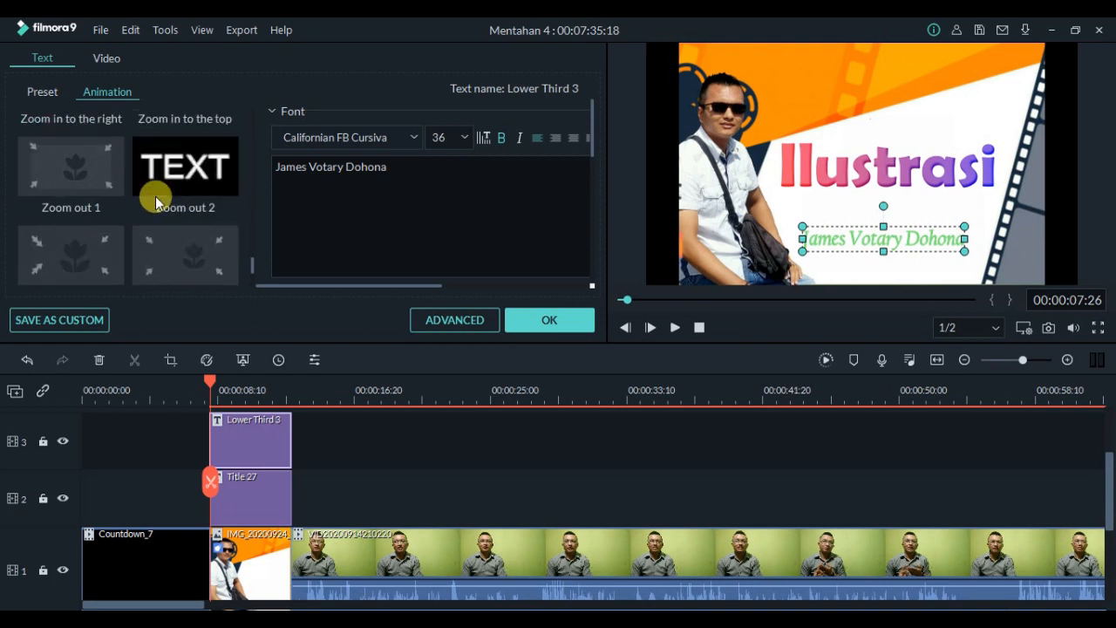
pyautogui.click(67, 262)
pyautogui.scroll(-4, 192, 232)
pyautogui.click(173, 241)
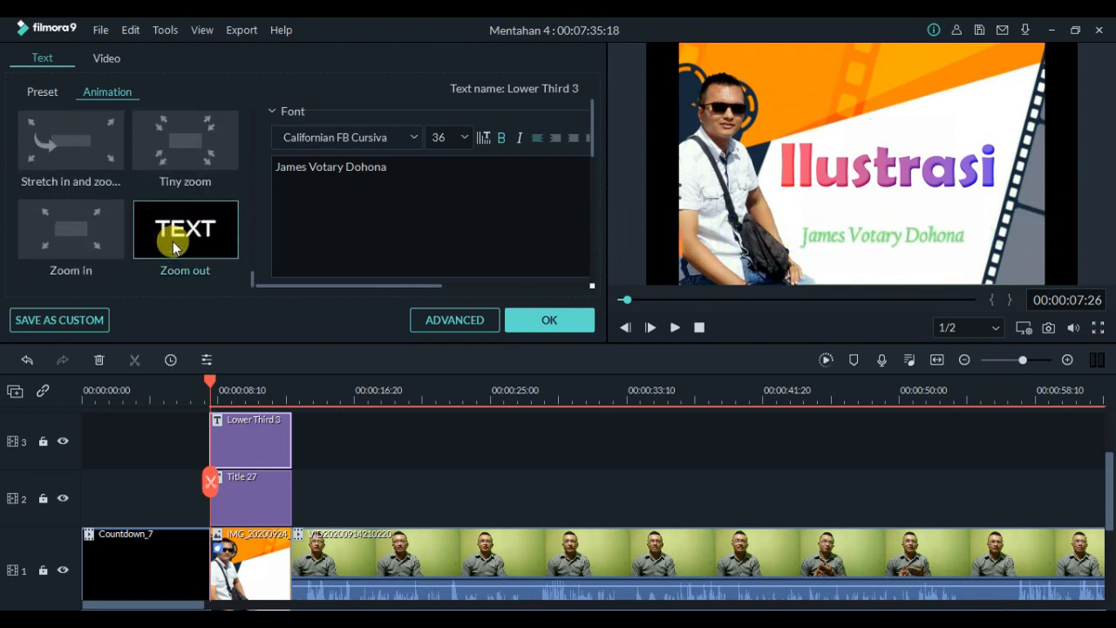
pyautogui.click(556, 322)
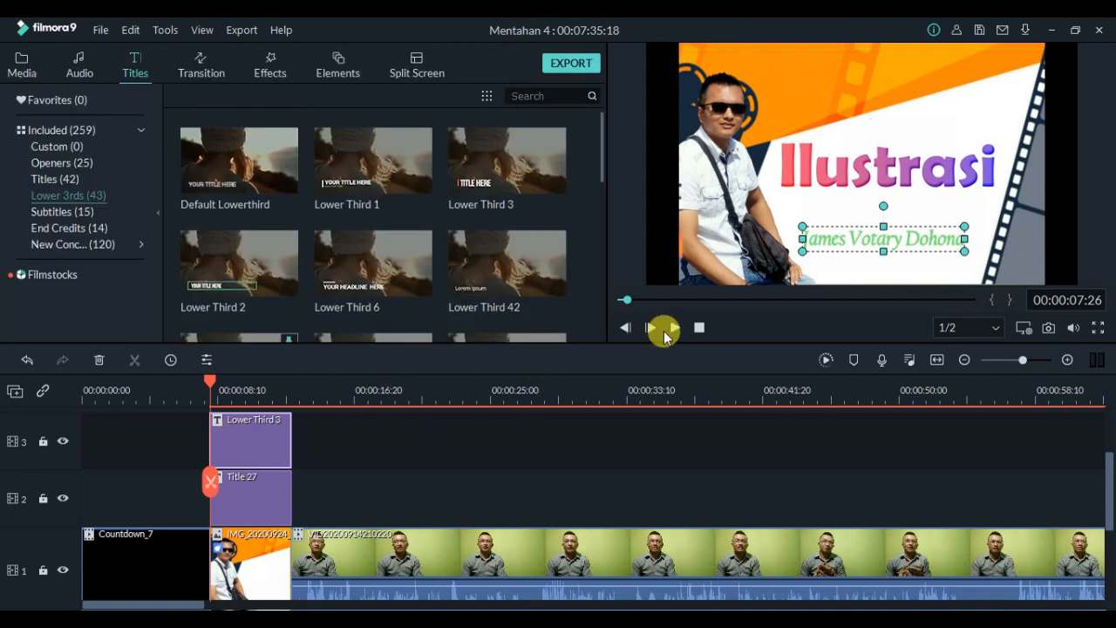
# - Play back the photo clip and scrub through it to review the animations of the "Ilustrasi" and name titles
pyautogui.click(677, 329)
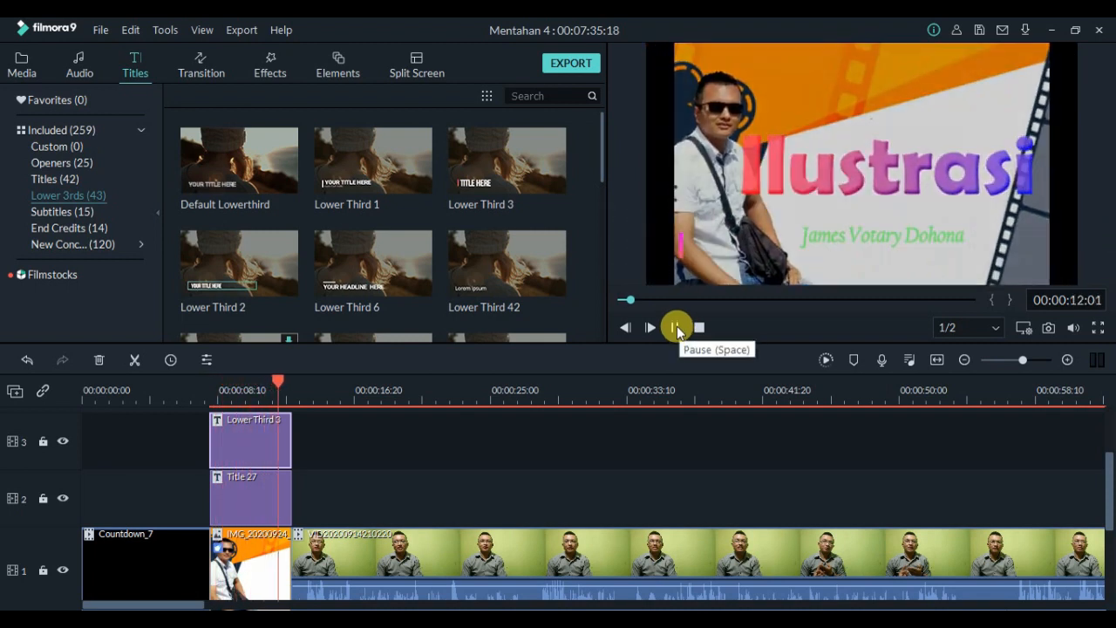
pyautogui.click(676, 329)
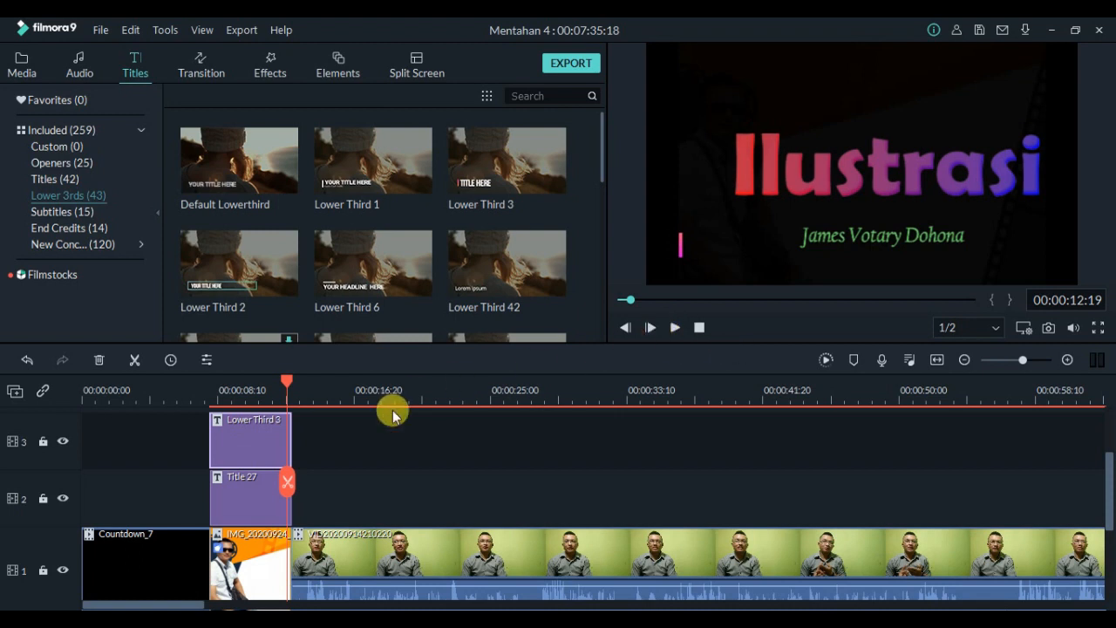
pyautogui.moveTo(289, 383); pyautogui.dragTo(246, 386)
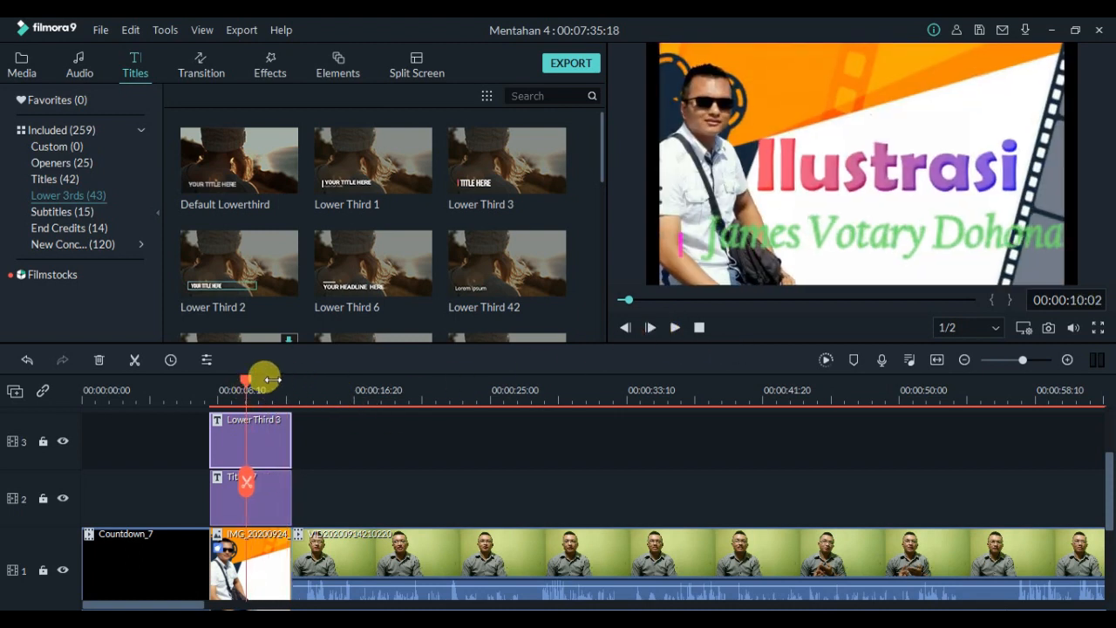
pyautogui.moveTo(249, 380); pyautogui.dragTo(225, 382)
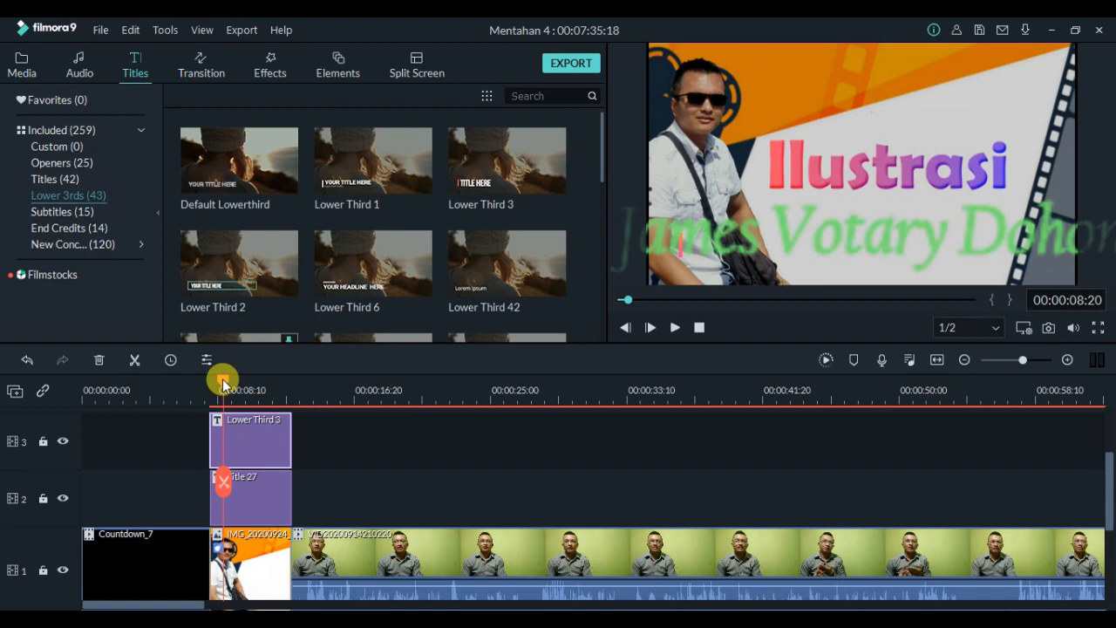
# - Position the playhead at 00:00:30:23 in the video clip of the seated man
pyautogui.moveTo(223, 383); pyautogui.dragTo(534, 413)
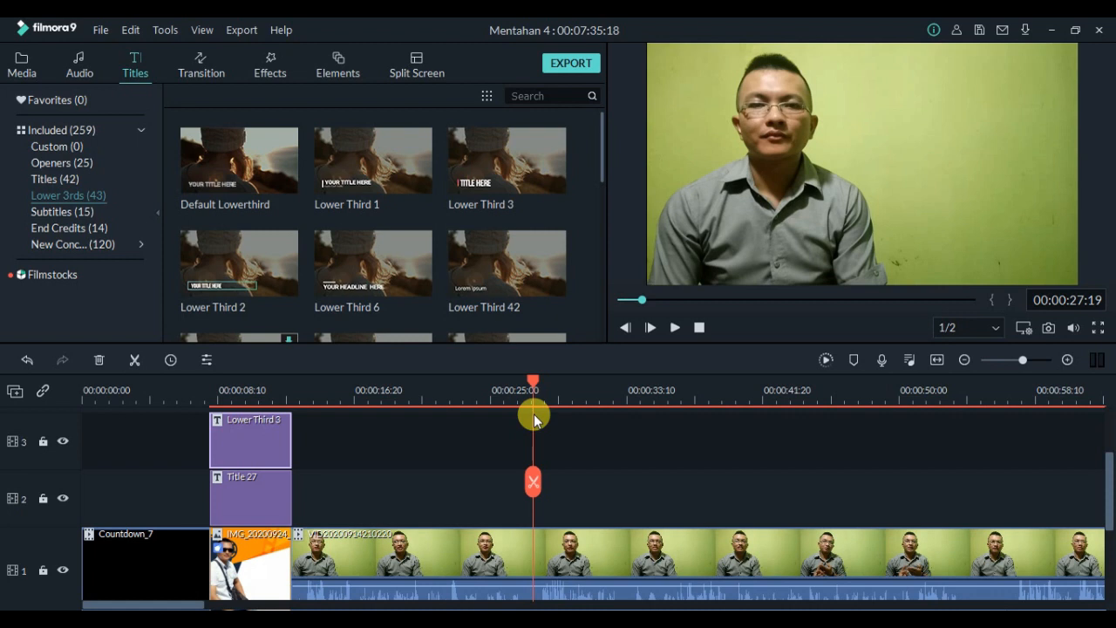
pyautogui.moveTo(533, 413); pyautogui.dragTo(644, 421)
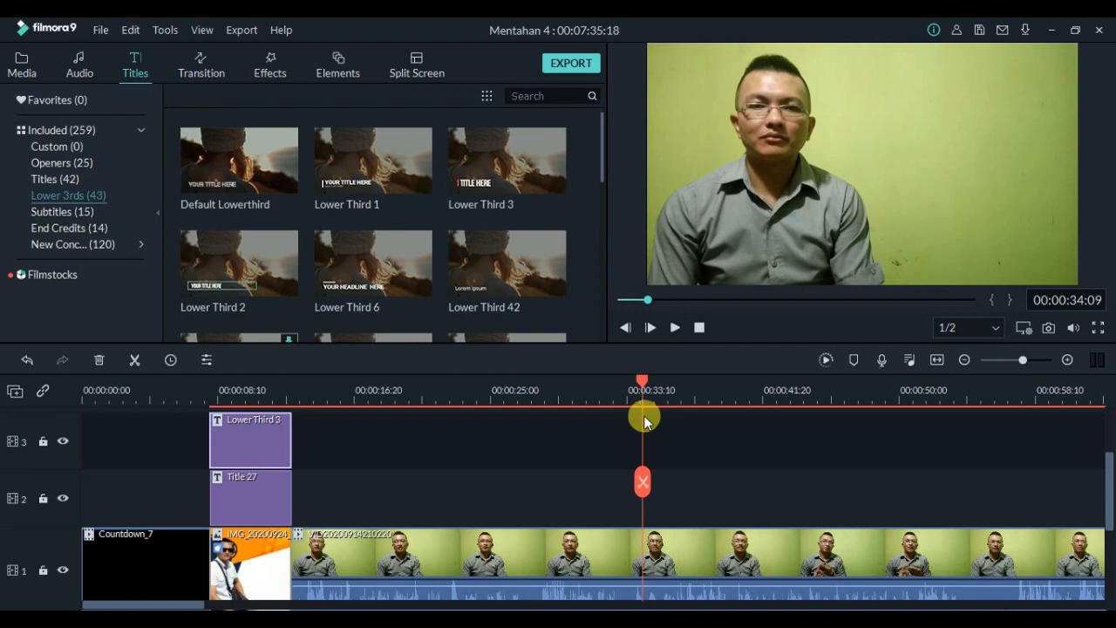
pyautogui.moveTo(637, 382); pyautogui.dragTo(586, 376)
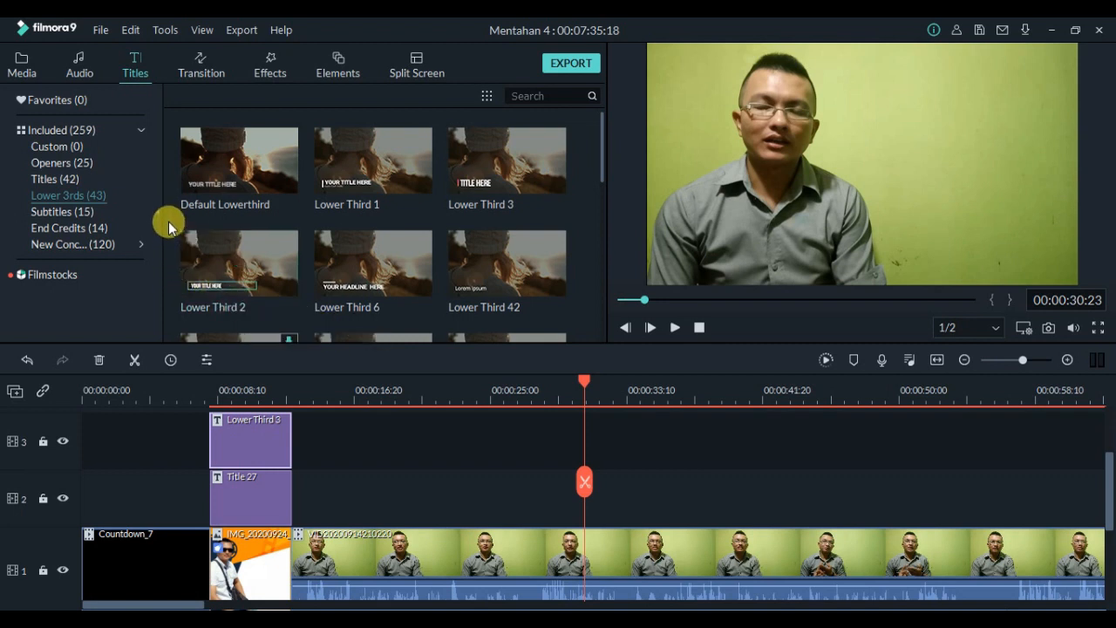
# - Browse the presets in the Titles category and preview Title 10
pyautogui.click(50, 181)
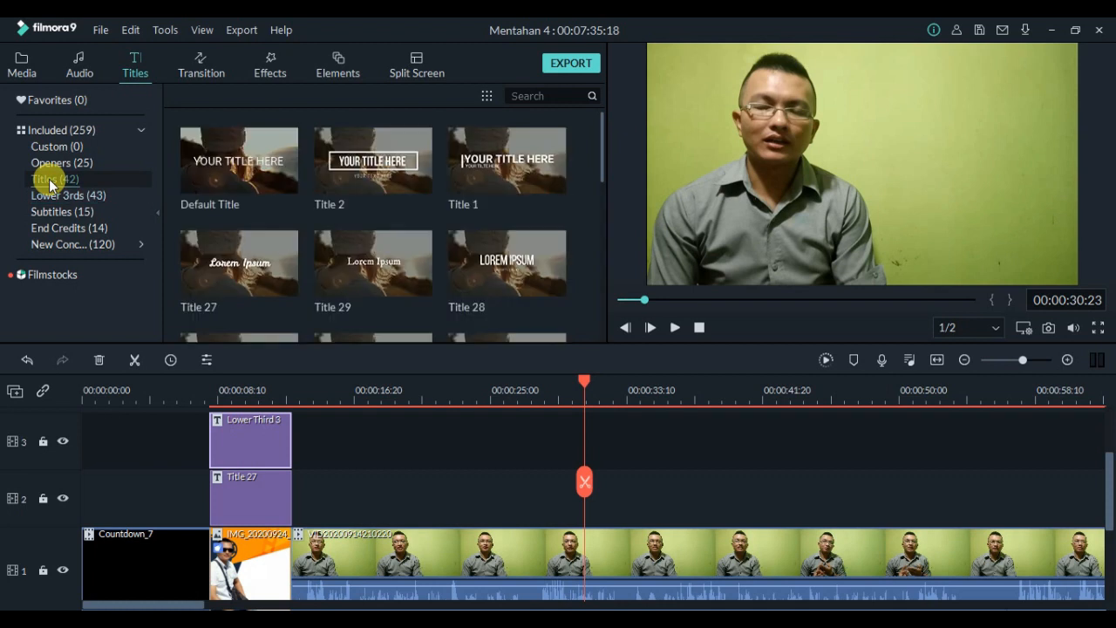
pyautogui.scroll(-3, 452, 253)
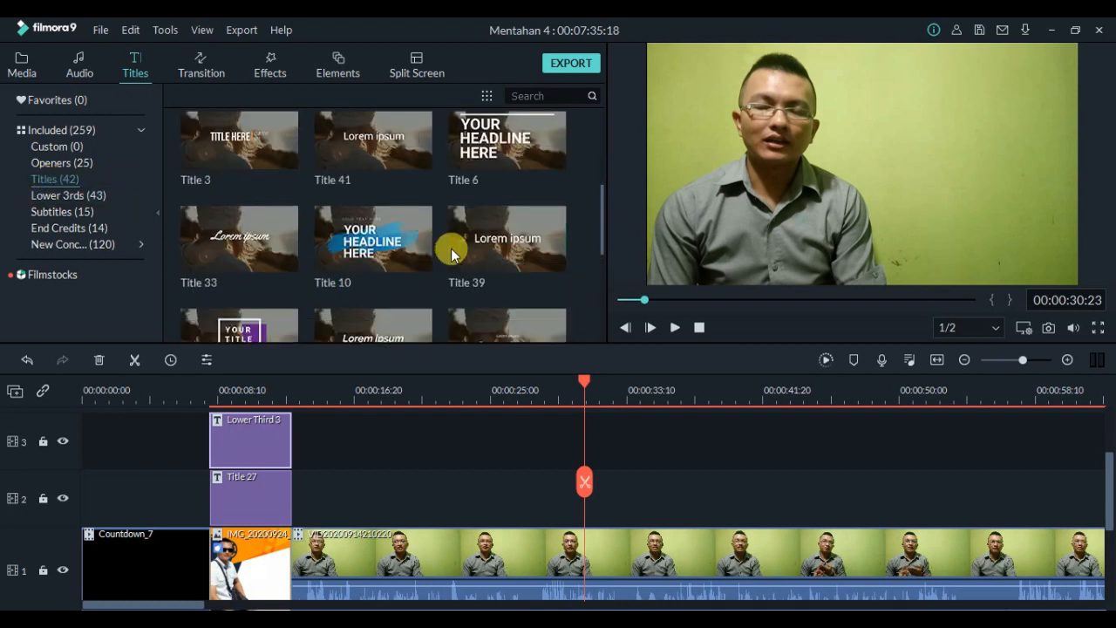
pyautogui.scroll(-3, 451, 251)
pyautogui.scroll(6, 449, 252)
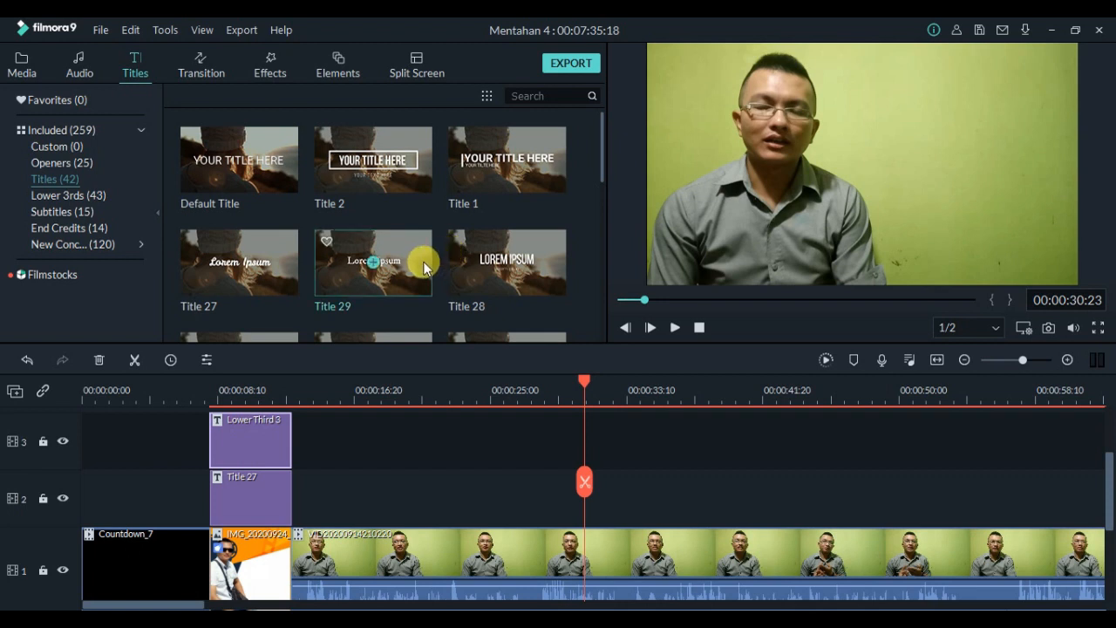
pyautogui.scroll(-3, 424, 262)
pyautogui.scroll(-3, 425, 267)
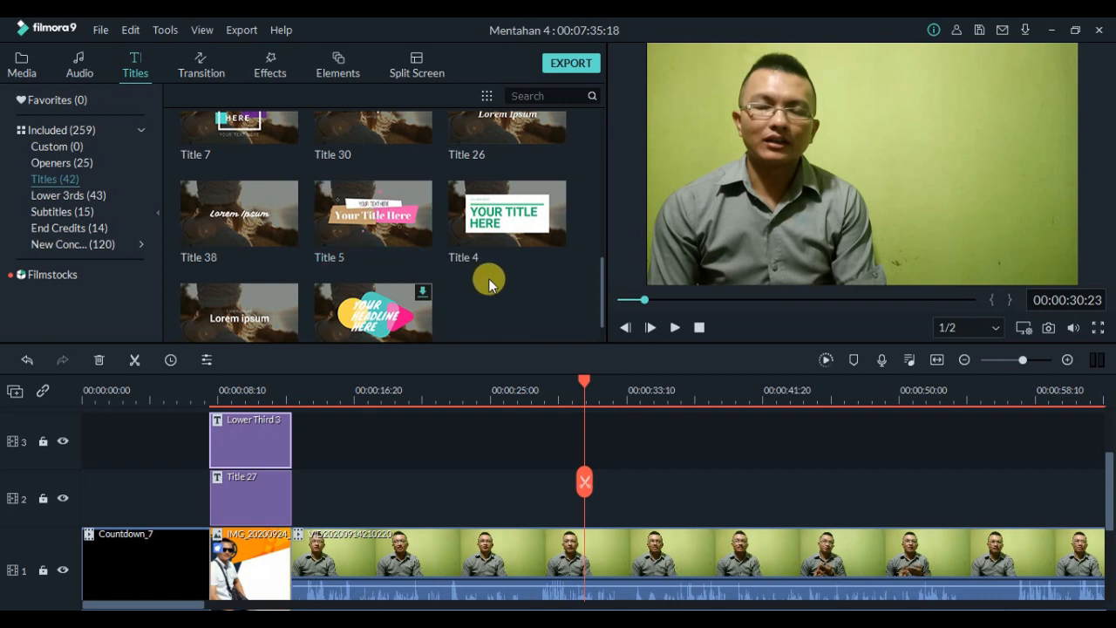
pyautogui.scroll(6, 489, 278)
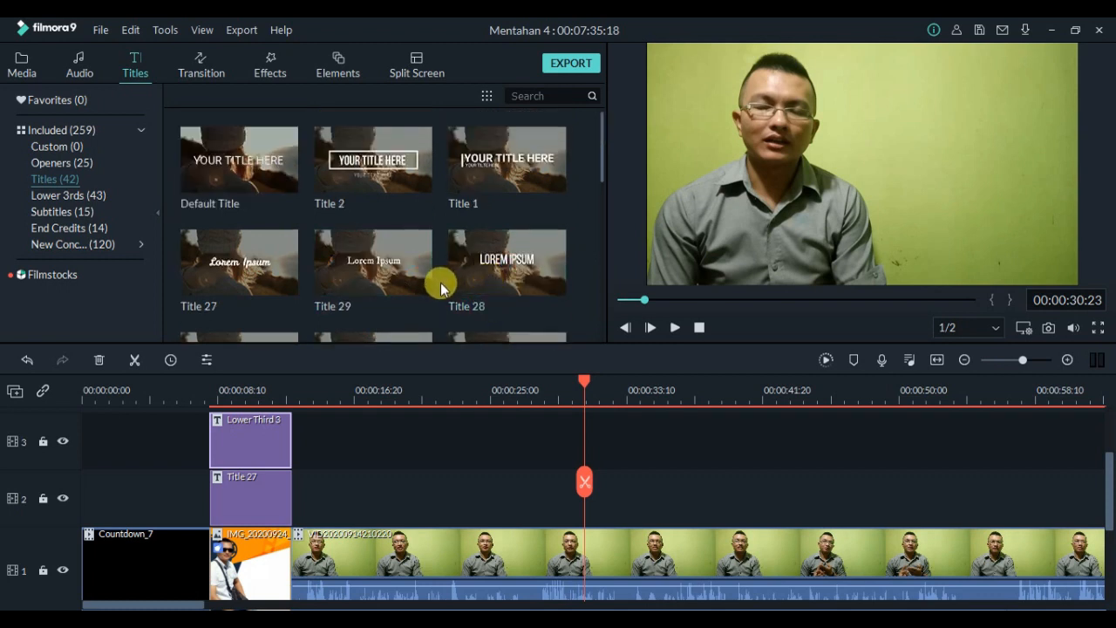
pyautogui.scroll(-2, 441, 283)
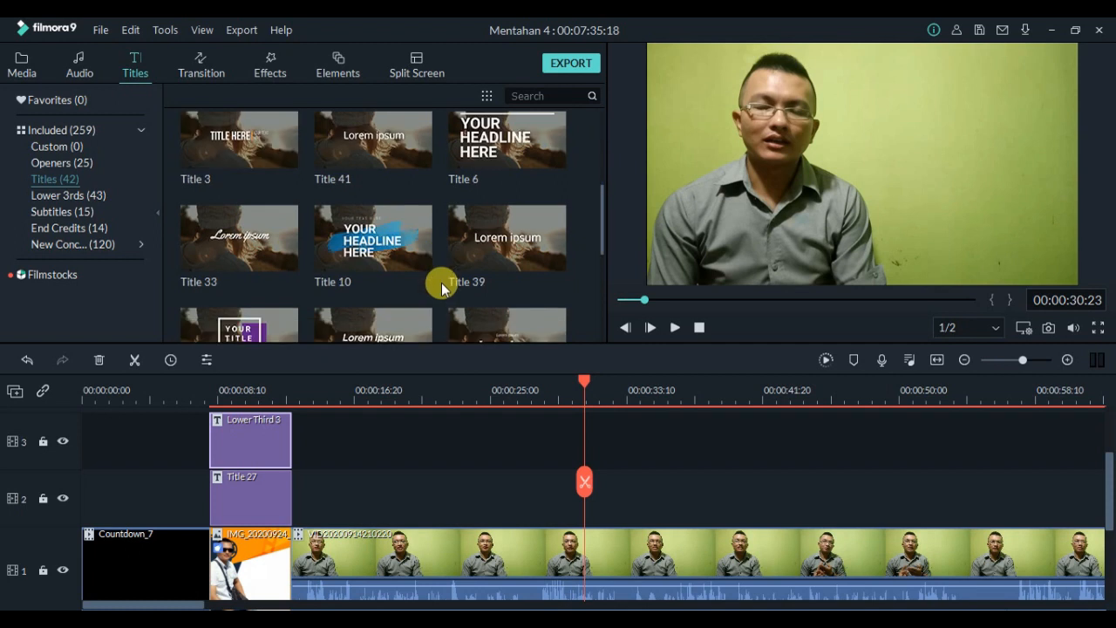
pyautogui.click(401, 262)
pyautogui.scroll(-3, 401, 262)
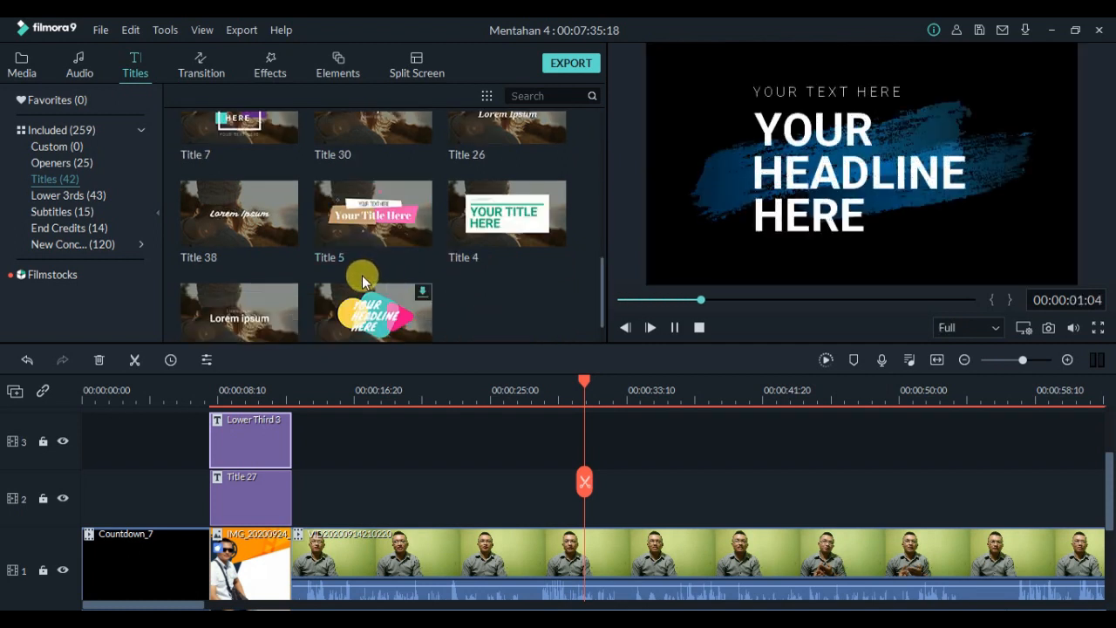
pyautogui.scroll(-2, 431, 286)
pyautogui.scroll(-2, 422, 290)
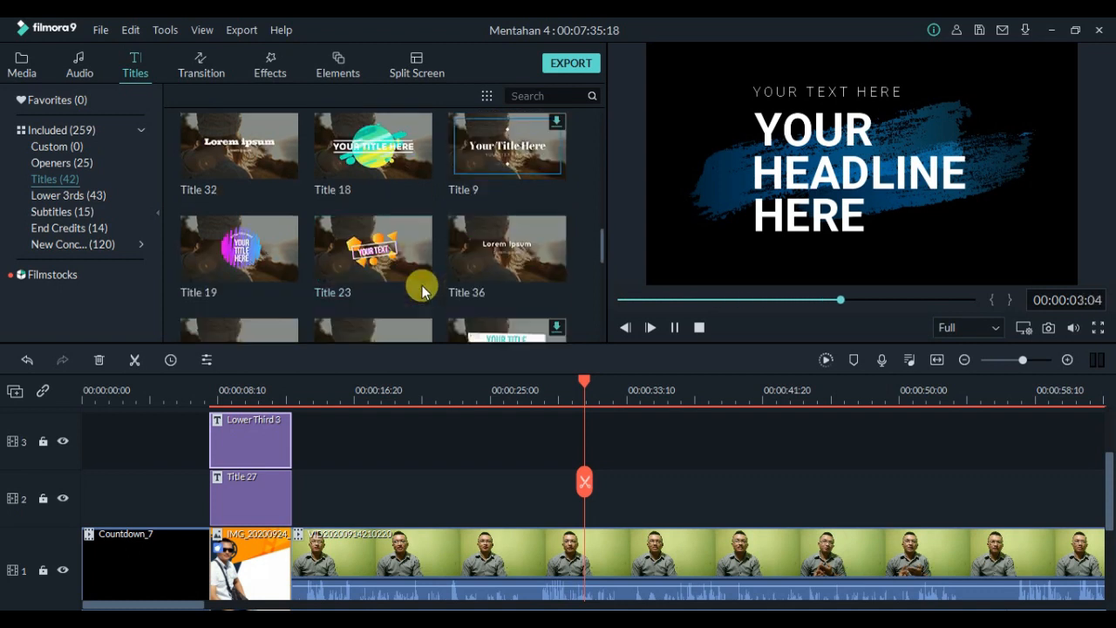
pyautogui.scroll(-3, 422, 286)
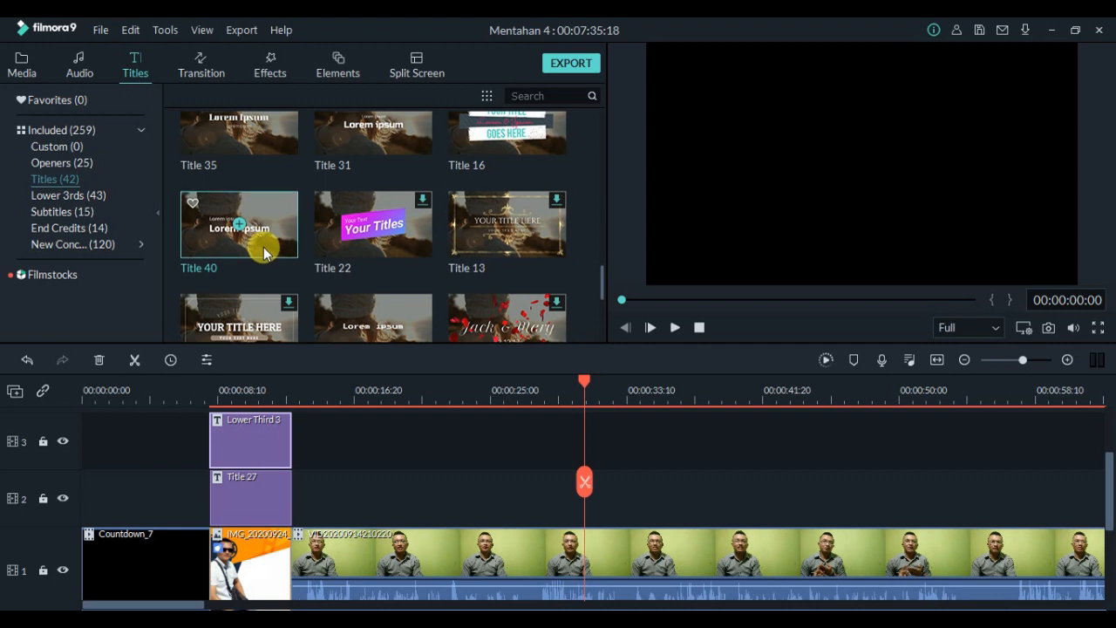
# - Add the Title 8 preset to track 2 at the playhead, above the video of the seated man
pyautogui.scroll(-3, 264, 250)
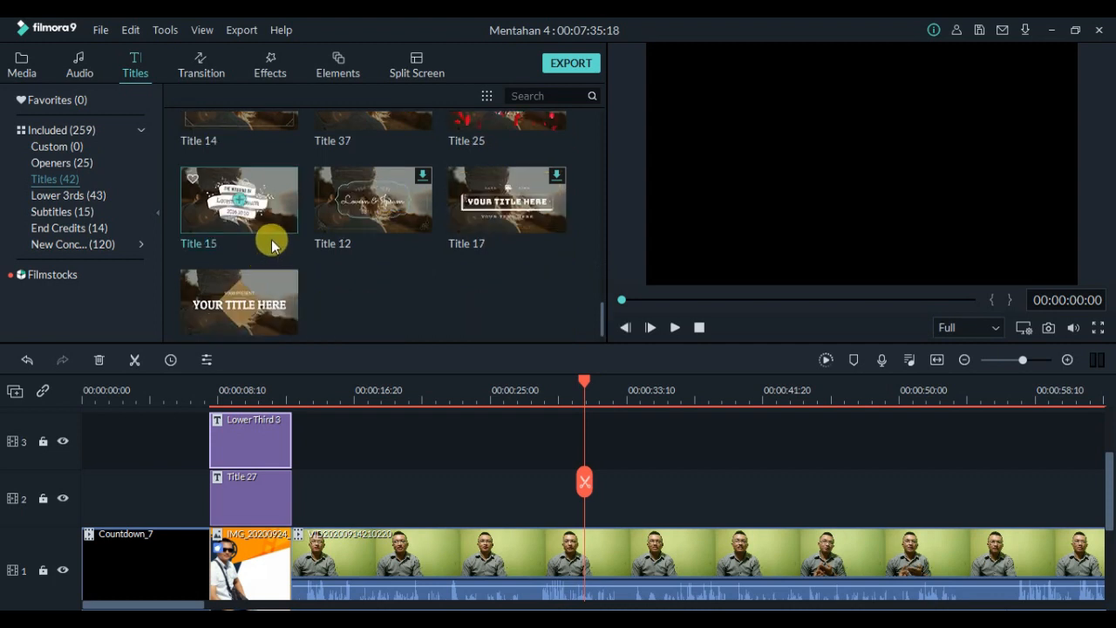
pyautogui.scroll(-1, 271, 246)
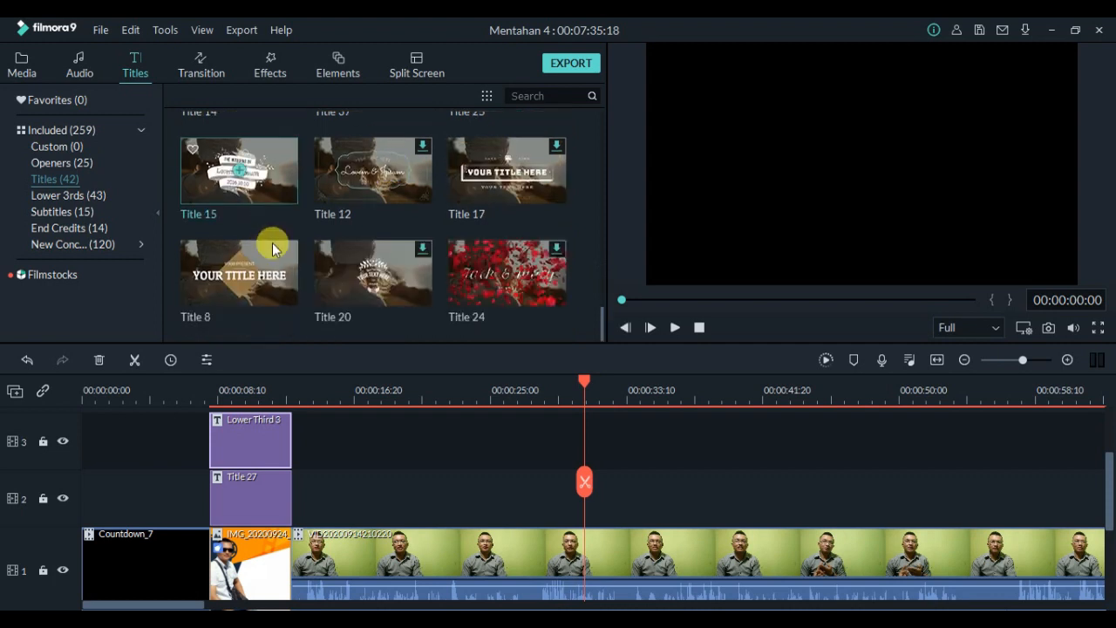
pyautogui.click(233, 278)
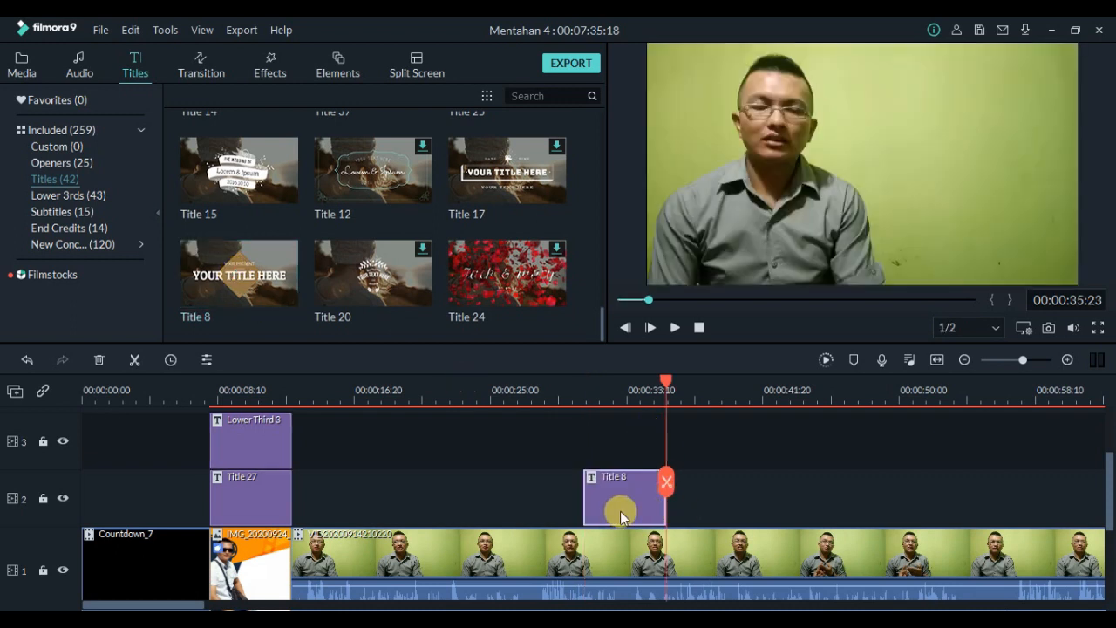
# - Replace the small "YOUR PRESENT" text in the Title 8 title with "Menggambar"
pyautogui.doubleClick(603, 502)
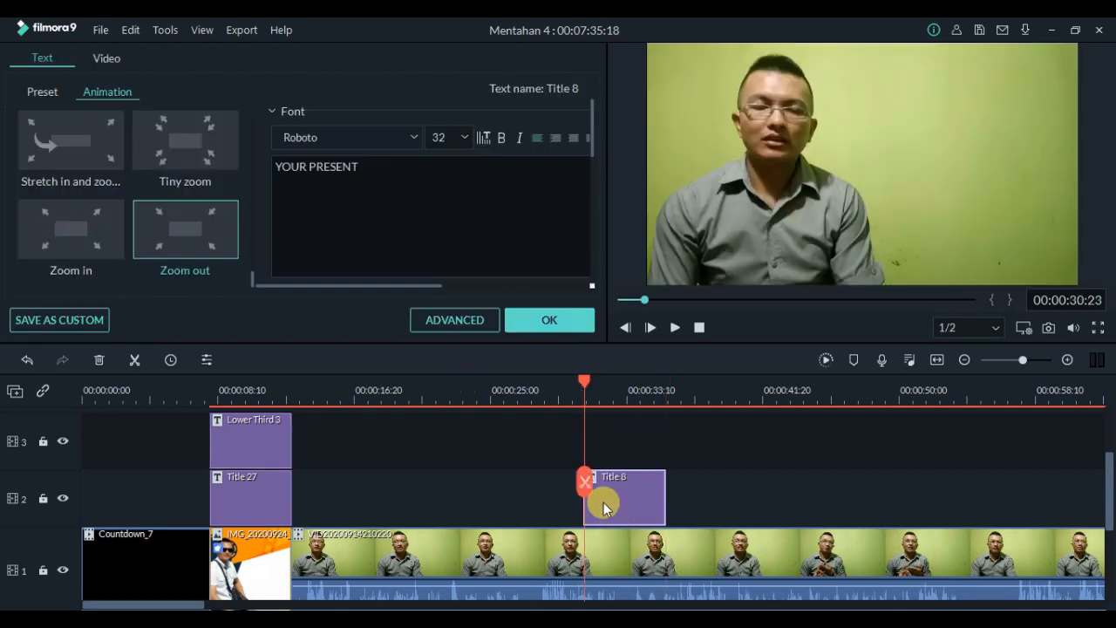
pyautogui.moveTo(358, 166); pyautogui.dragTo(274, 162)
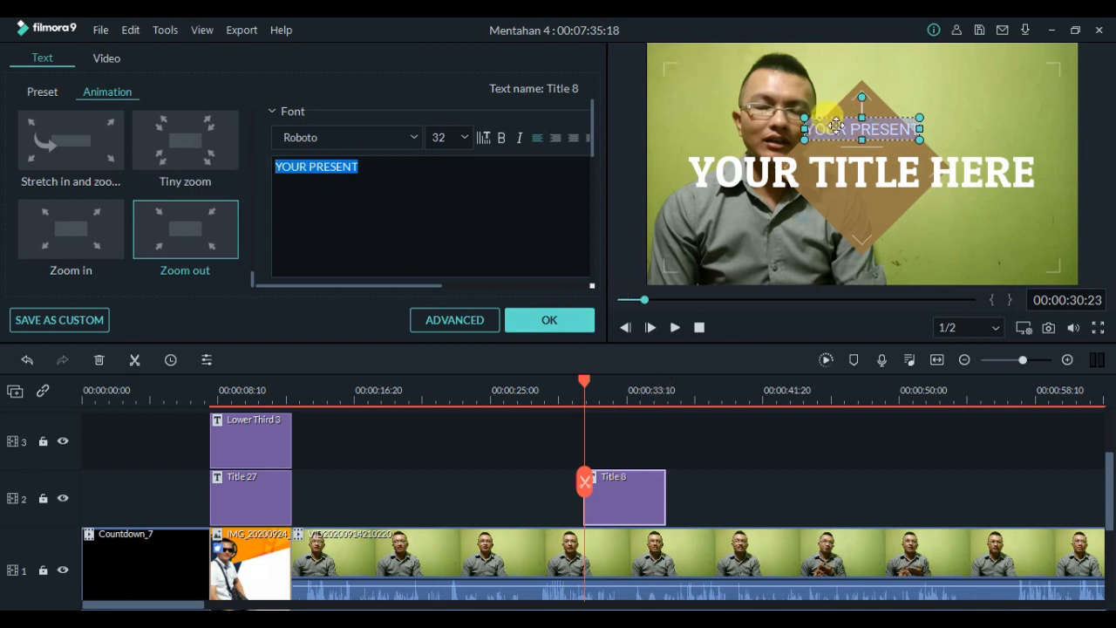
pyautogui.click(837, 128)
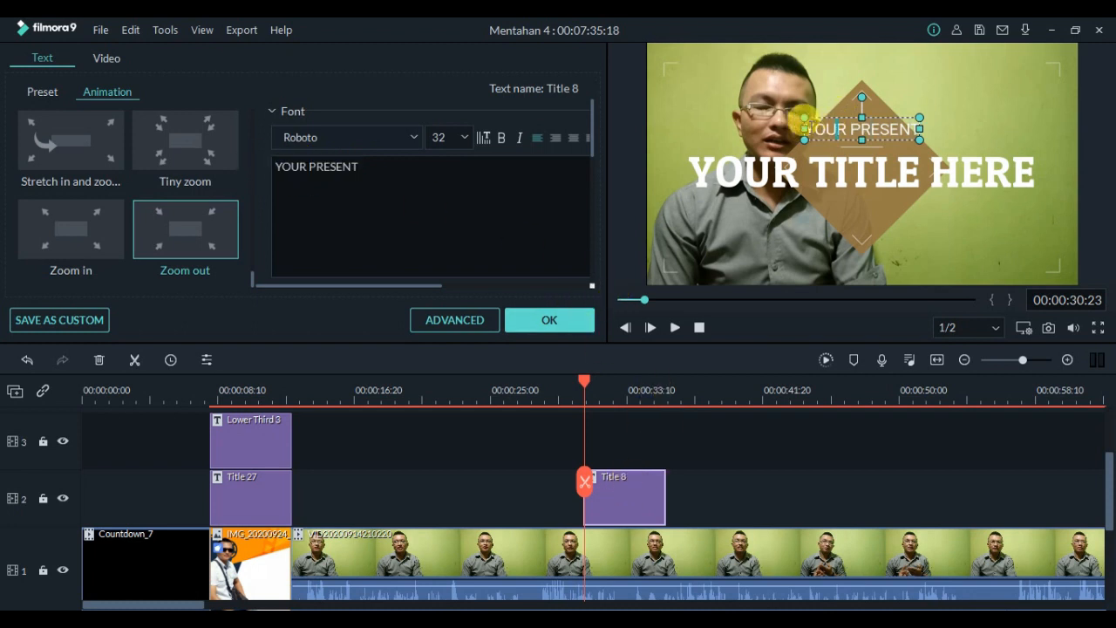
pyautogui.moveTo(804, 128); pyautogui.dragTo(918, 128)
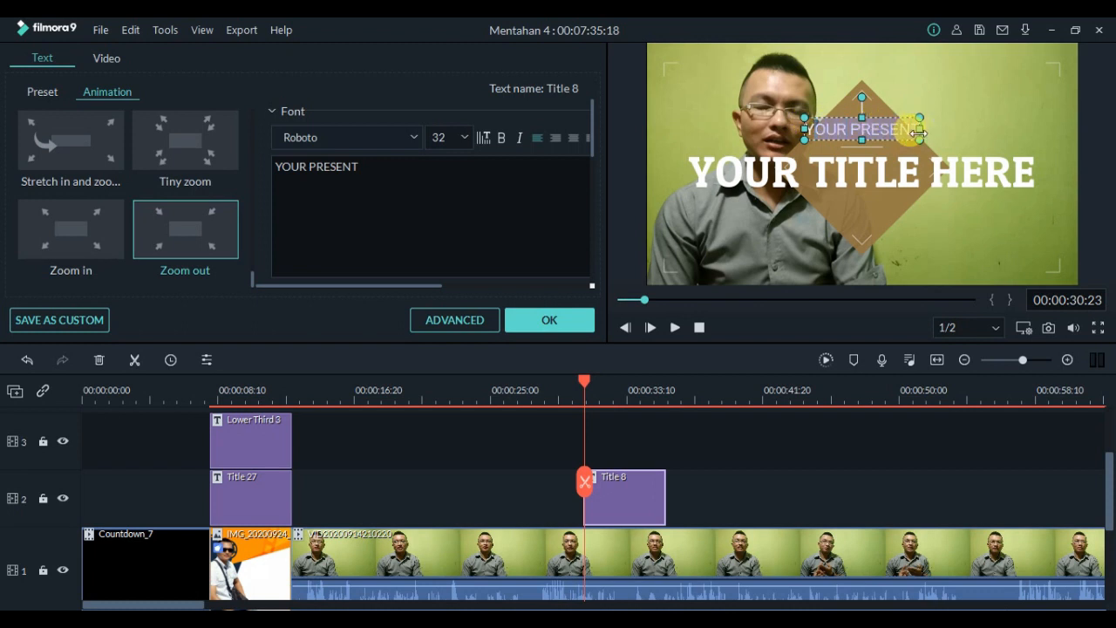
pyautogui.press('BackSpace')
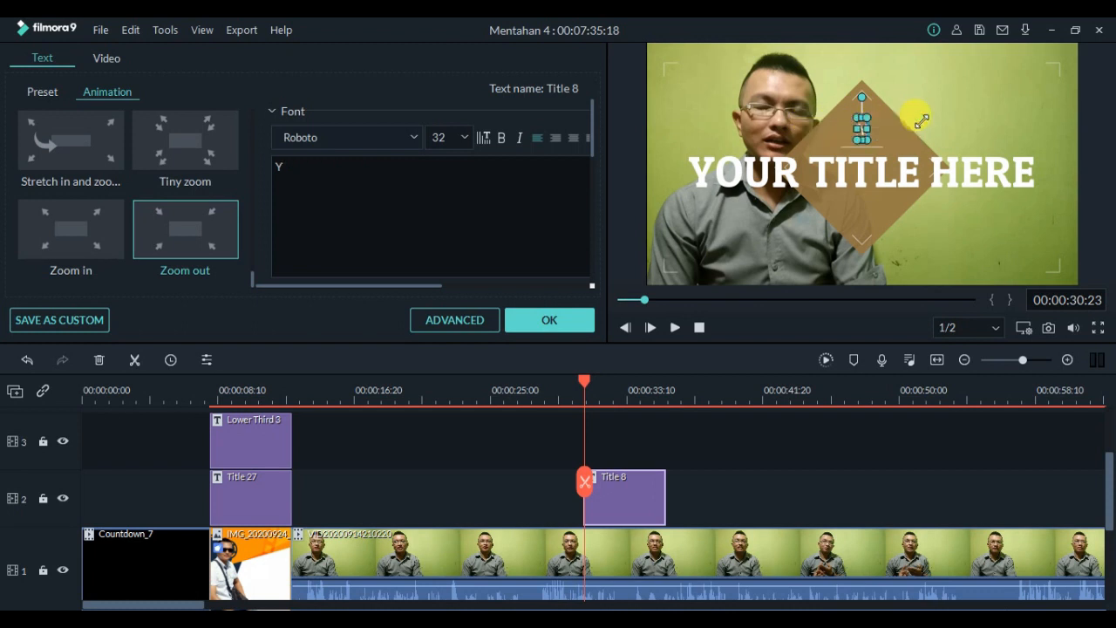
pyautogui.write('Menggambar')
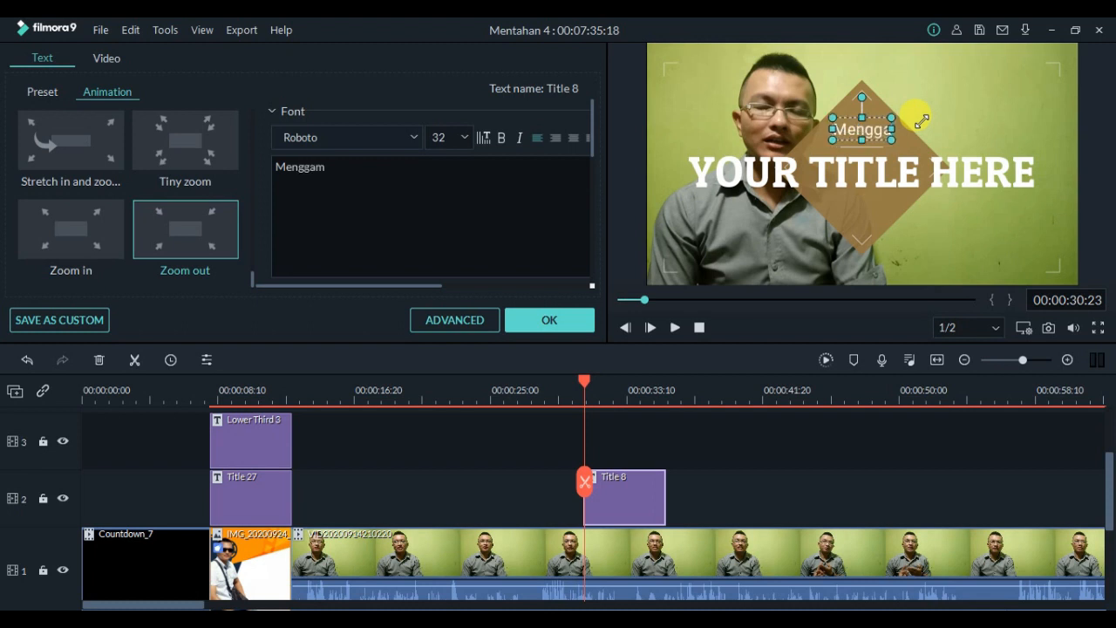
# - Replace the large "YOUR TITLE HERE" text in the Title 8 title with "ILUSTRASI"
pyautogui.click(804, 173)
pyautogui.moveTo(699, 171); pyautogui.dragTo(1031, 179)
pyautogui.press('BackSpace')
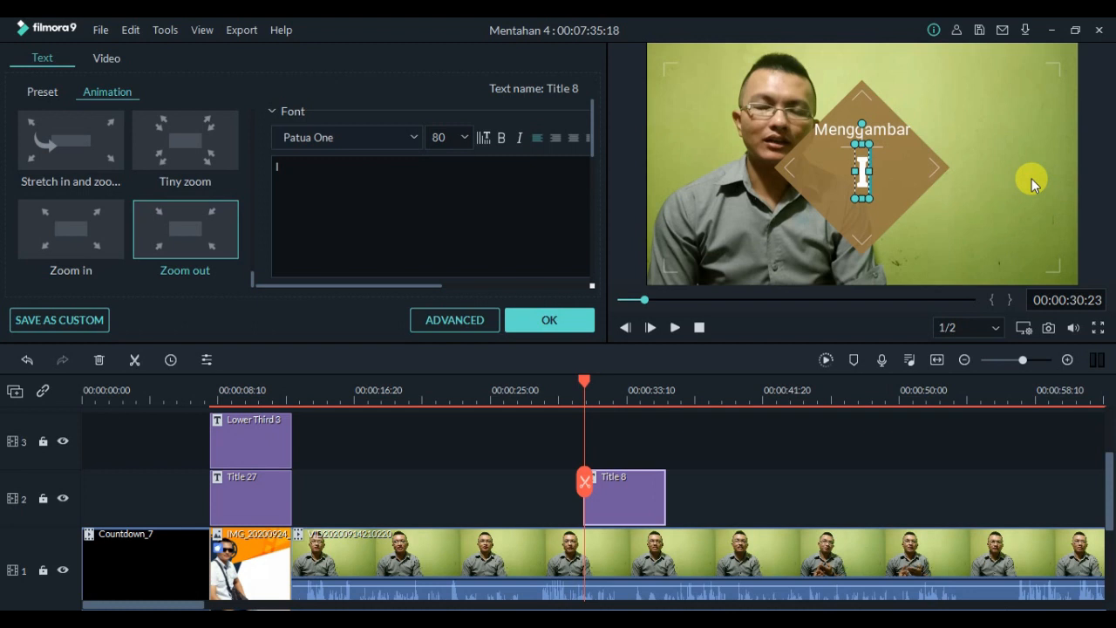
pyautogui.write('ILU')
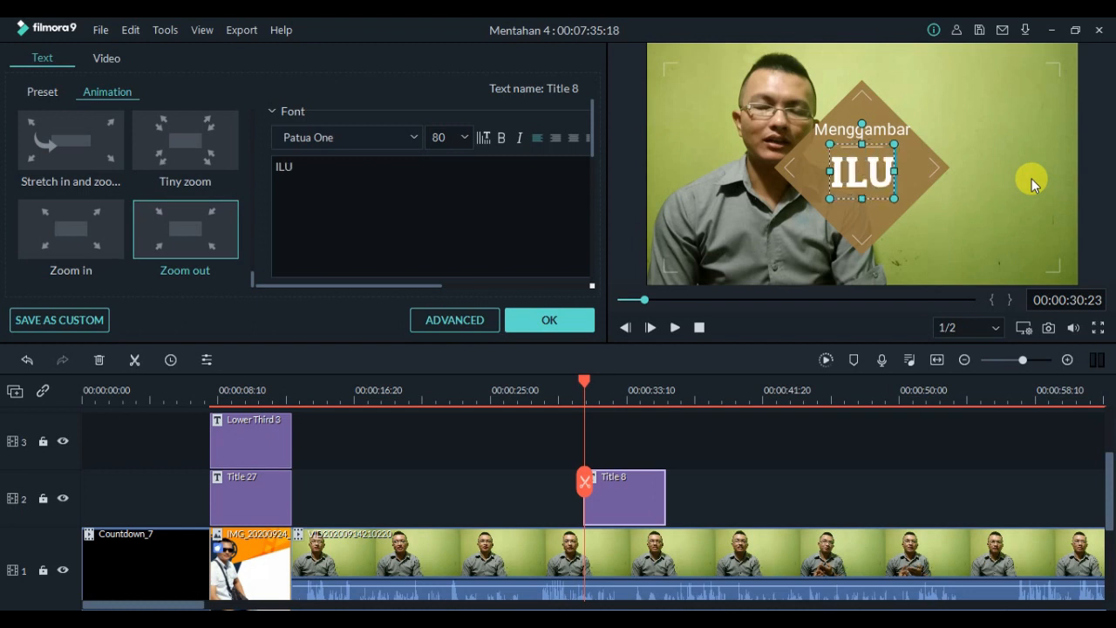
pyautogui.write('STRASI')
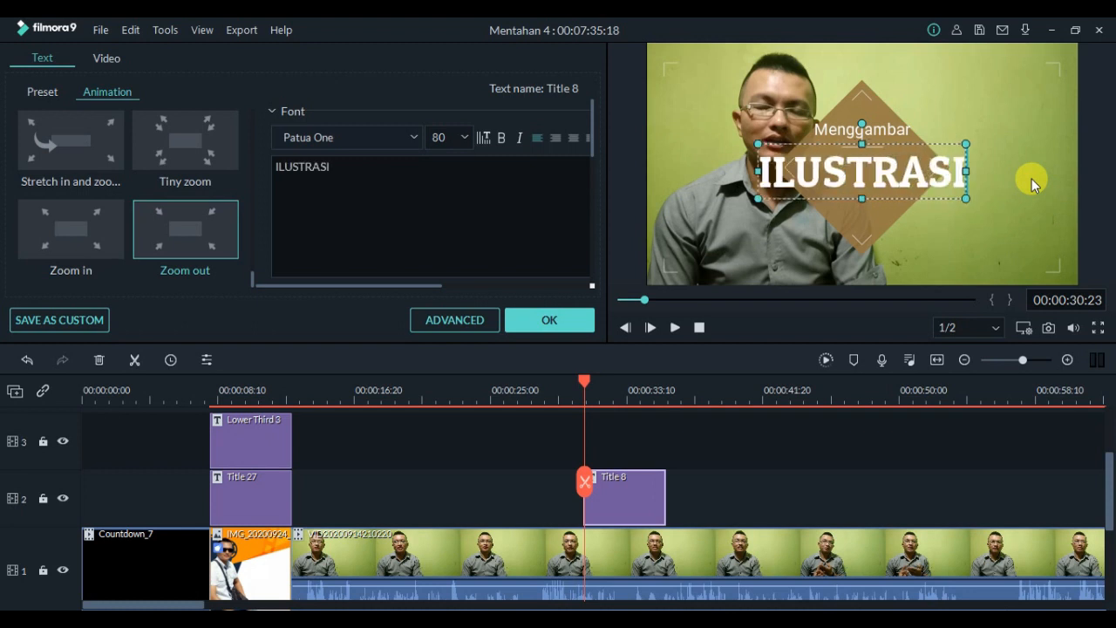
# - Move the diamond graphic with its "Menggambar" and "ILUSTRASI" texts onto the empty wall beside the man, keeping the texts centered over the diamond
pyautogui.click(874, 107)
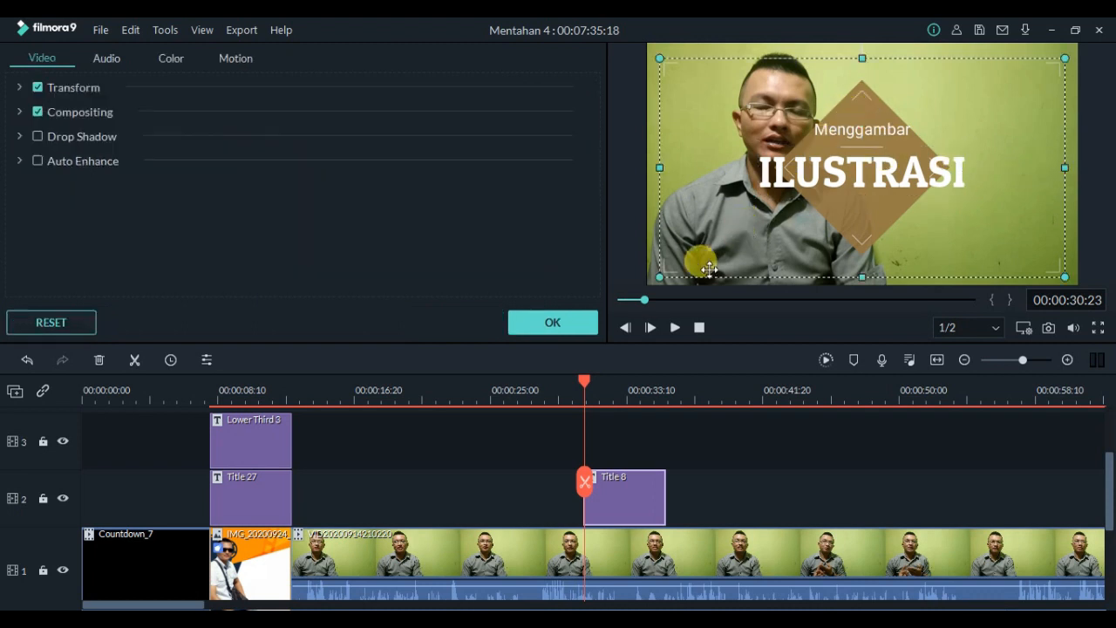
pyautogui.moveTo(671, 276); pyautogui.dragTo(783, 226)
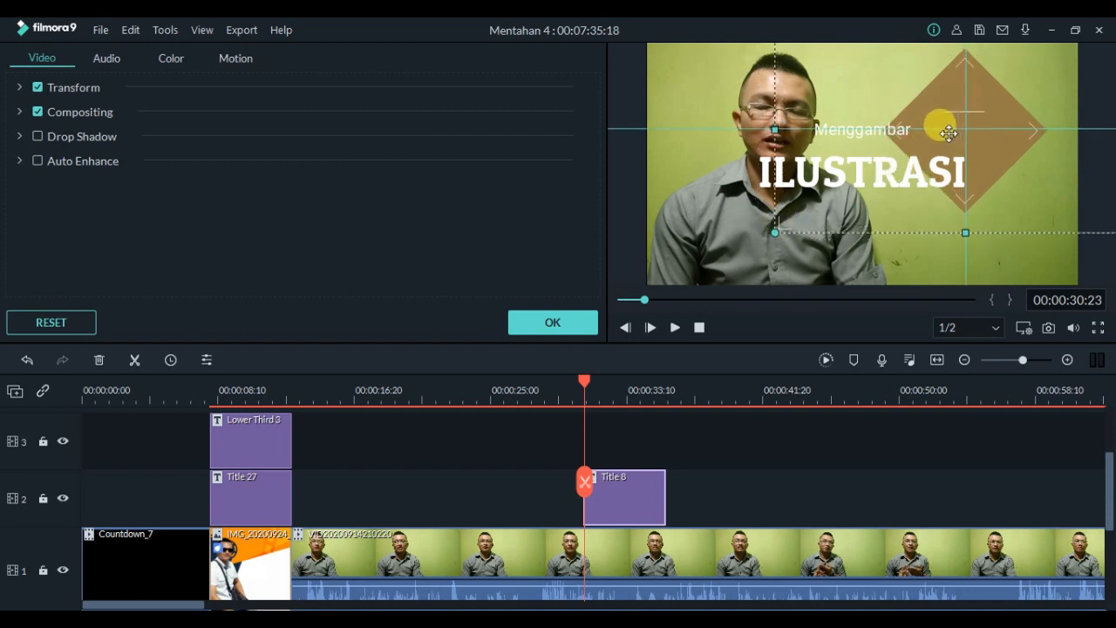
pyautogui.doubleClick(871, 128)
pyautogui.moveTo(871, 128); pyautogui.dragTo(972, 91)
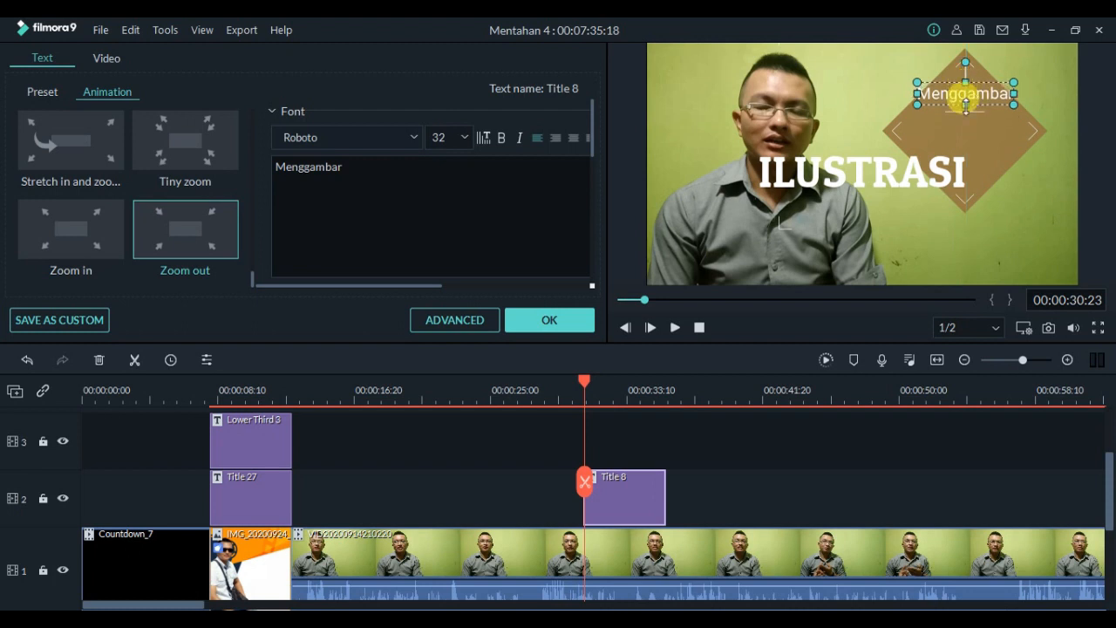
pyautogui.click(883, 173)
pyautogui.moveTo(883, 173); pyautogui.dragTo(990, 132)
pyautogui.click(993, 205)
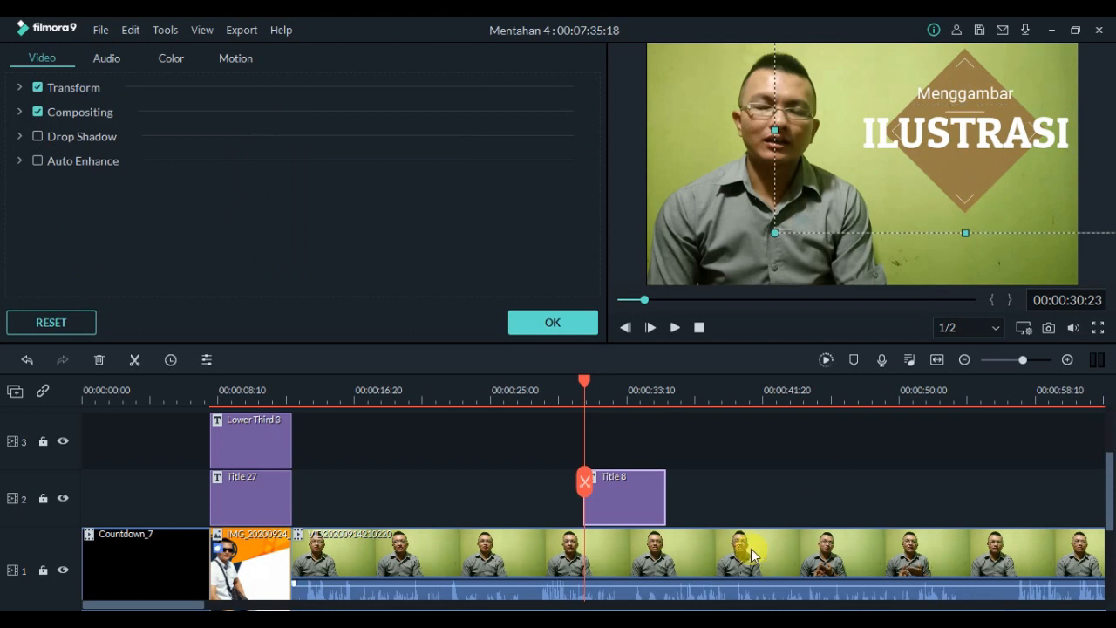
# - Extend the end of the Title 8 clip on track 2 to about the 59-second mark
pyautogui.click(624, 495)
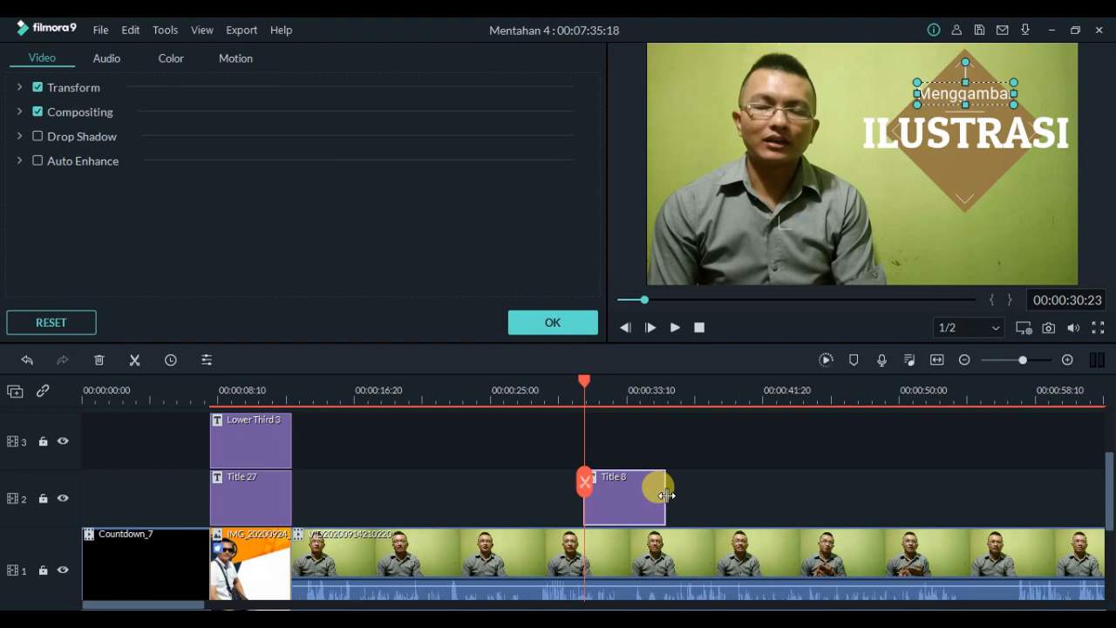
pyautogui.moveTo(667, 496); pyautogui.dragTo(1042, 502)
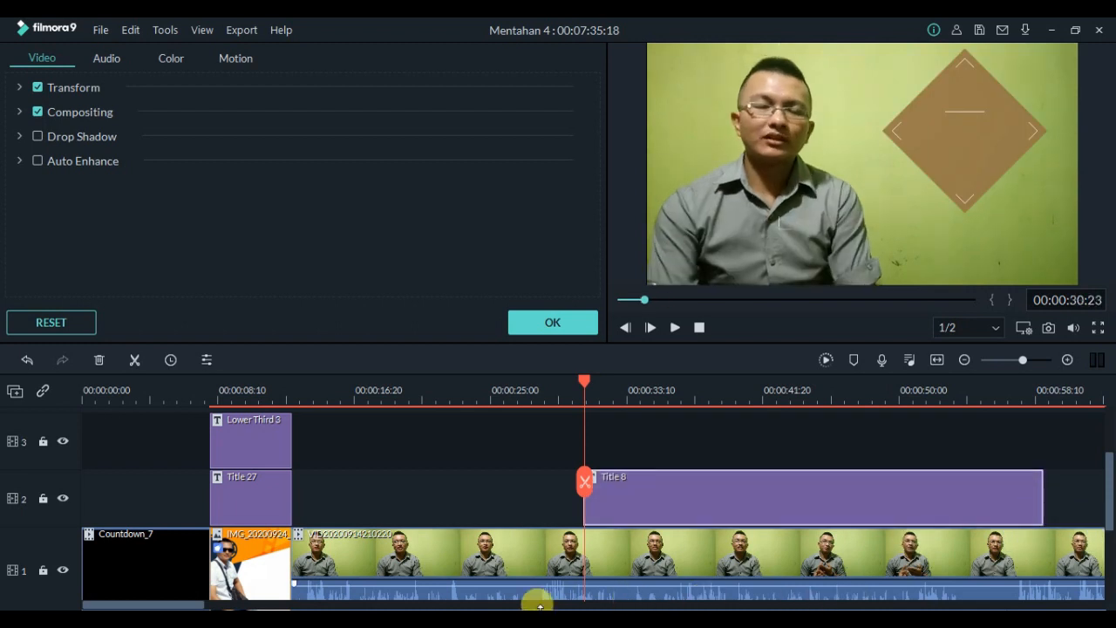
pyautogui.click(184, 600)
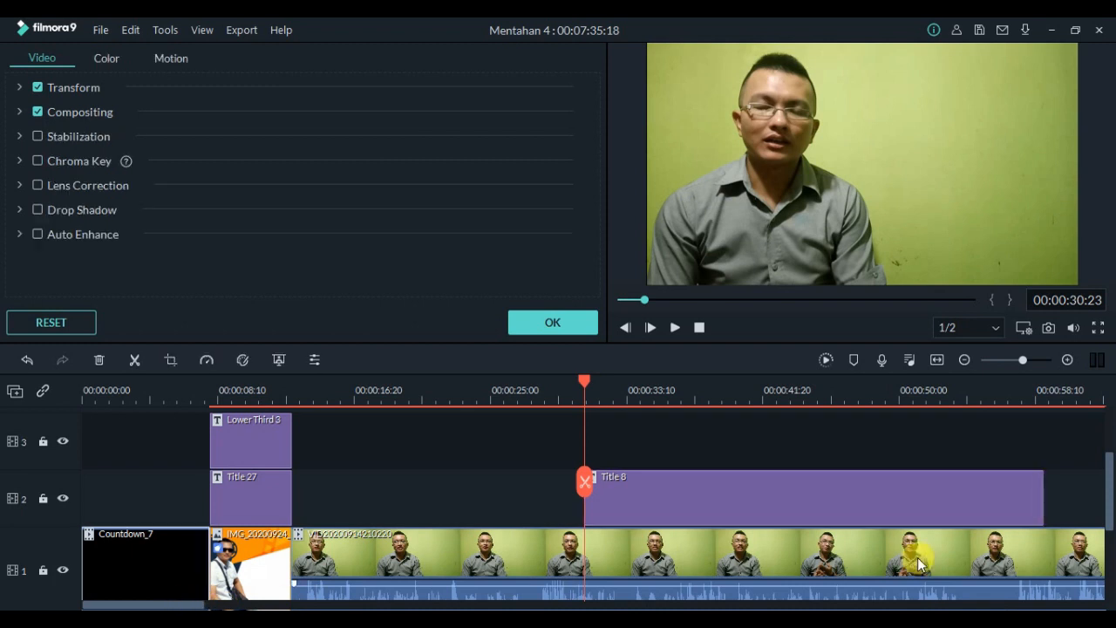
# - Play back the start of the Title 8 clip to preview its animation over the talking clip
pyautogui.scroll(-5, 908, 594)
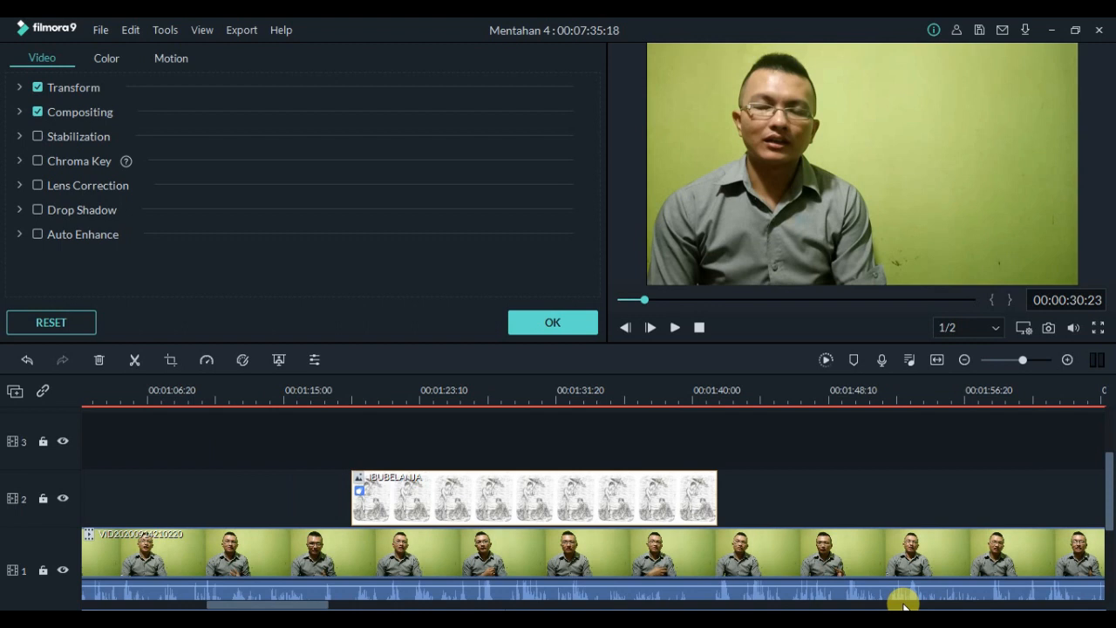
pyautogui.moveTo(250, 598); pyautogui.dragTo(157, 597)
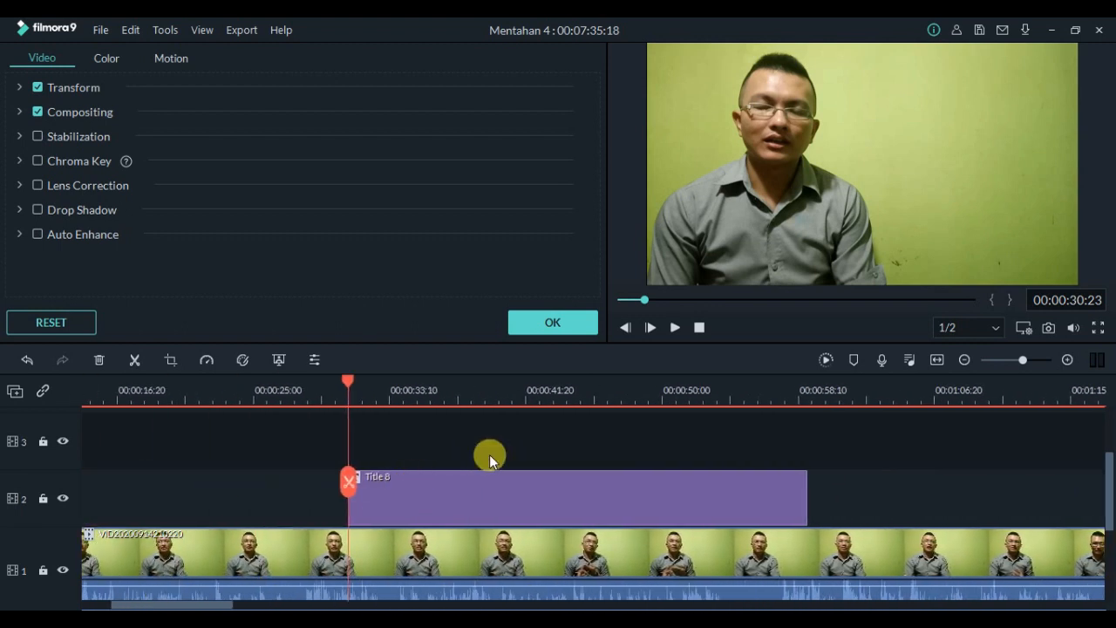
pyautogui.click(676, 329)
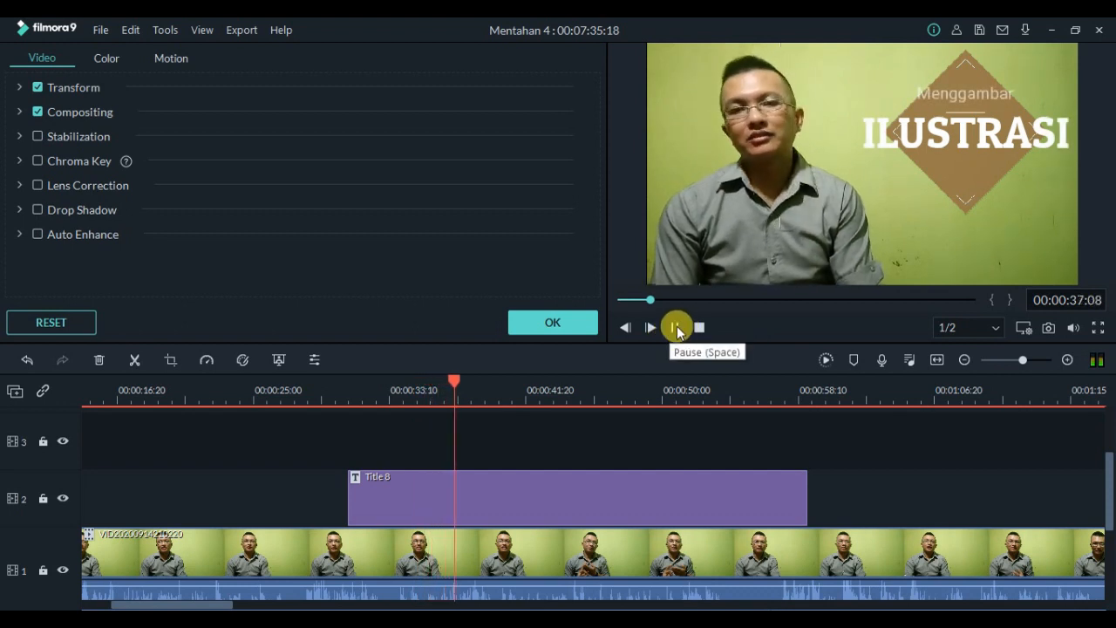
pyautogui.click(678, 328)
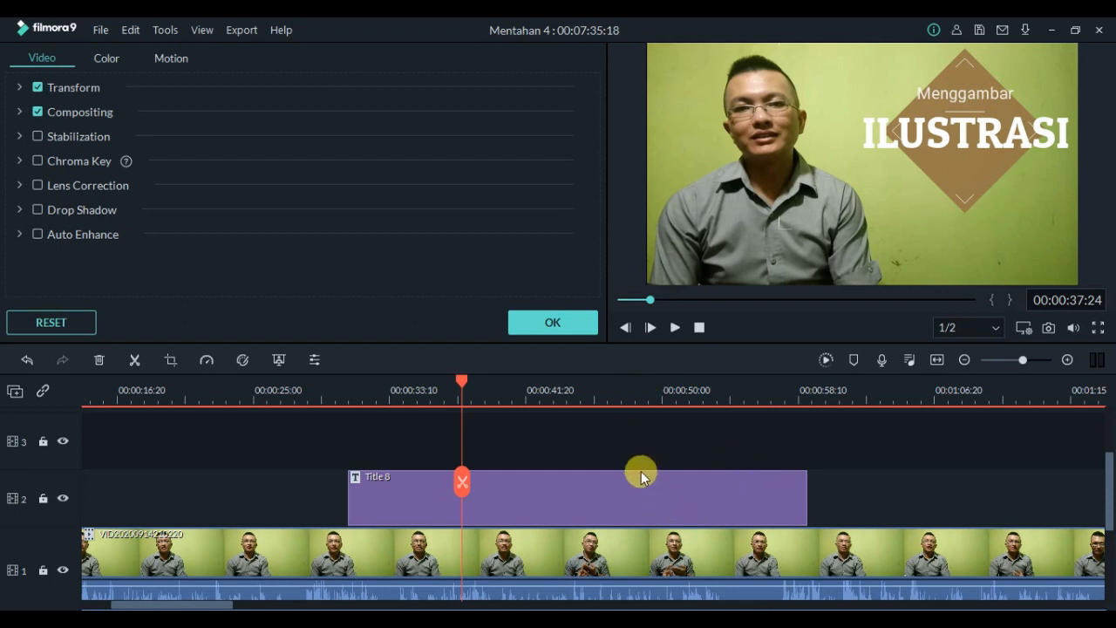
# - Add the Title 29 title to track 2 at 00:01:03:19 and open it for text editing
pyautogui.moveTo(465, 376); pyautogui.dragTo(886, 380)
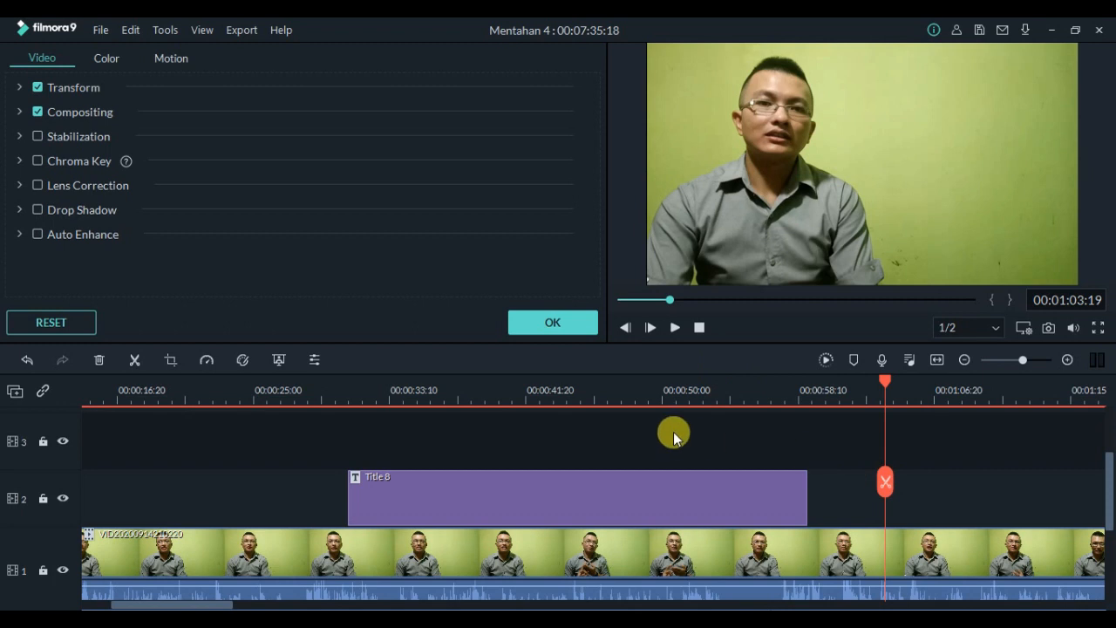
pyautogui.click(534, 320)
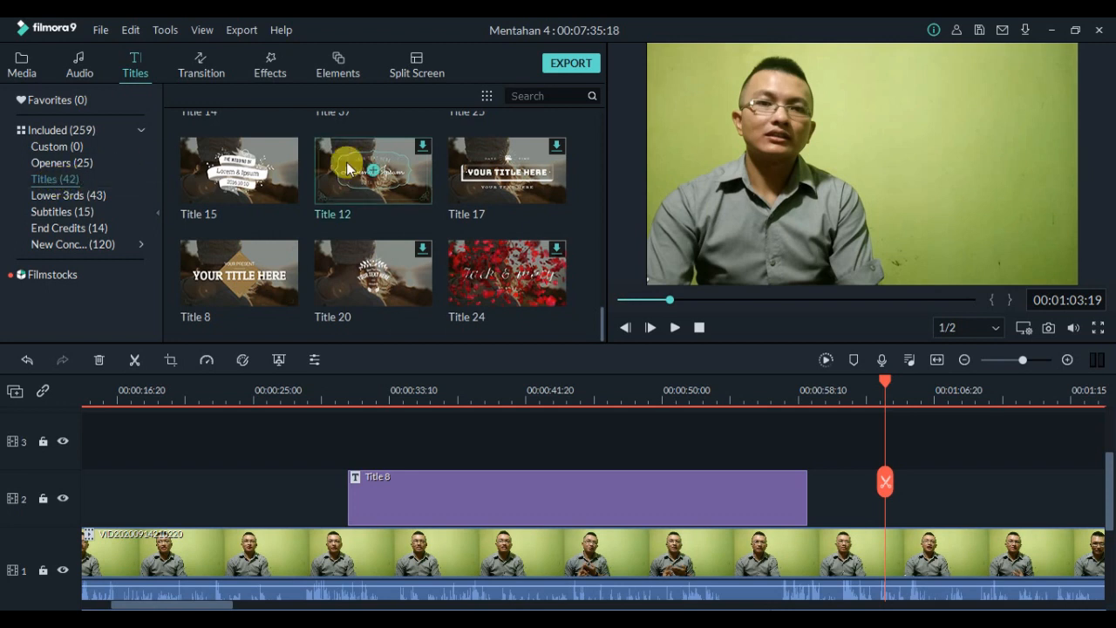
pyautogui.scroll(5, 355, 210)
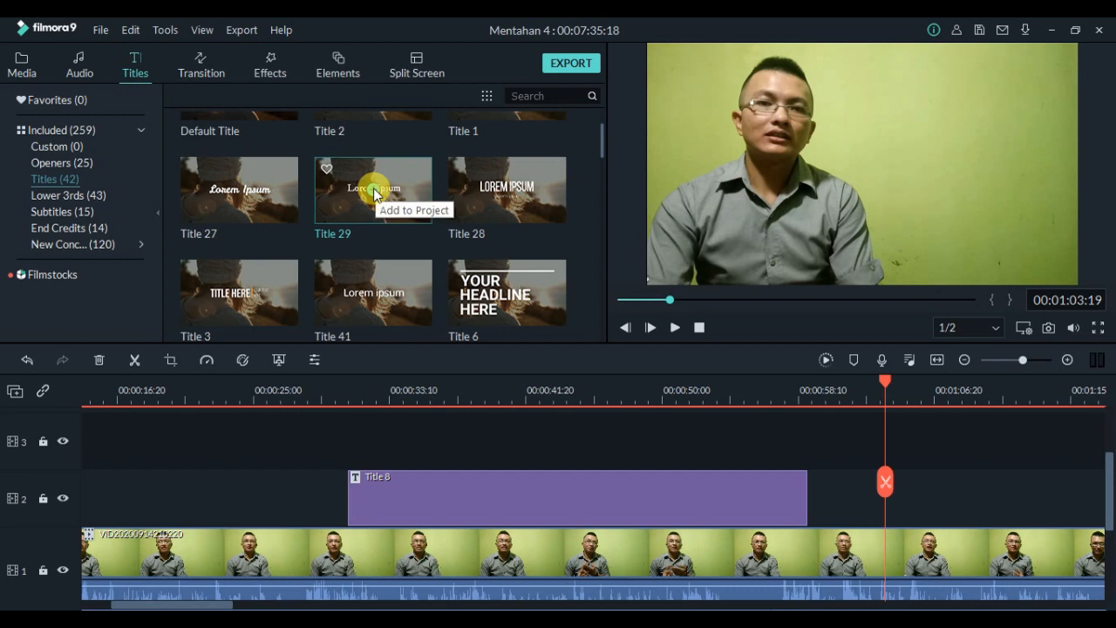
pyautogui.click(374, 187)
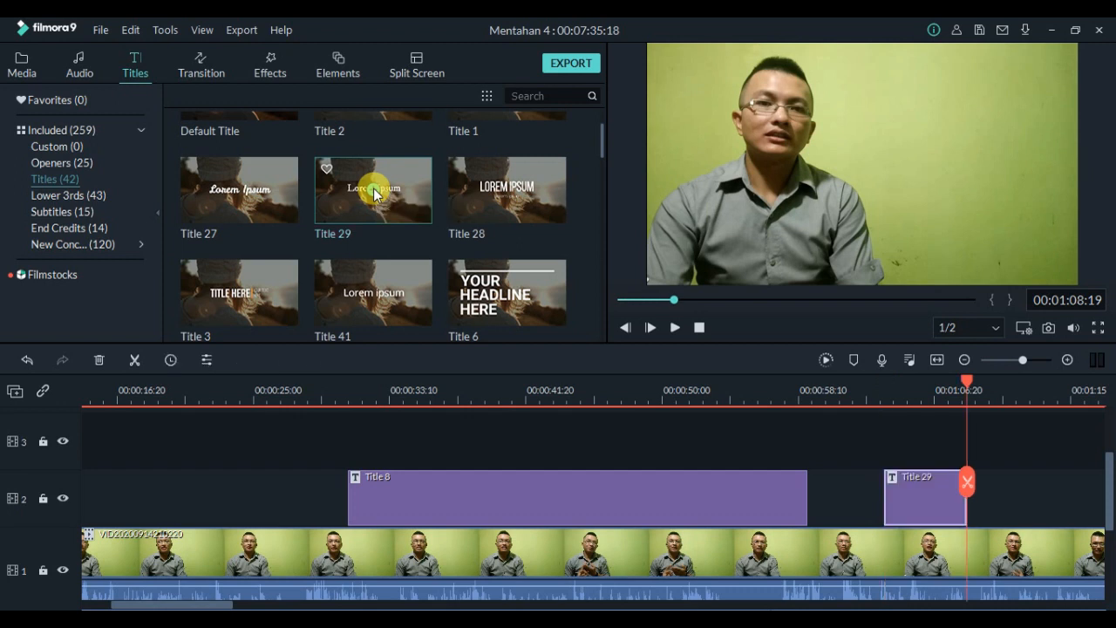
pyautogui.doubleClick(922, 496)
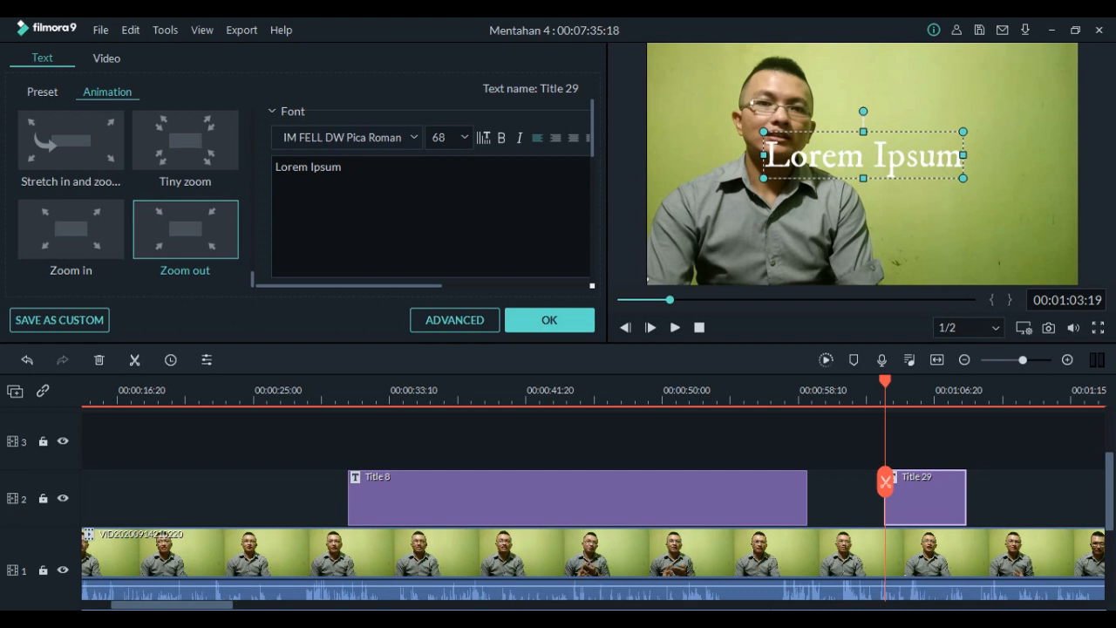
# - Switch to the "ilustrasi" Word document and copy the paragraph from "Menggambar ilustrasi adalah" through "baik lisan maupun tulisan"
pyautogui.hotkey('alt', 'Tab')
pyautogui.scroll(3, 145, 258)
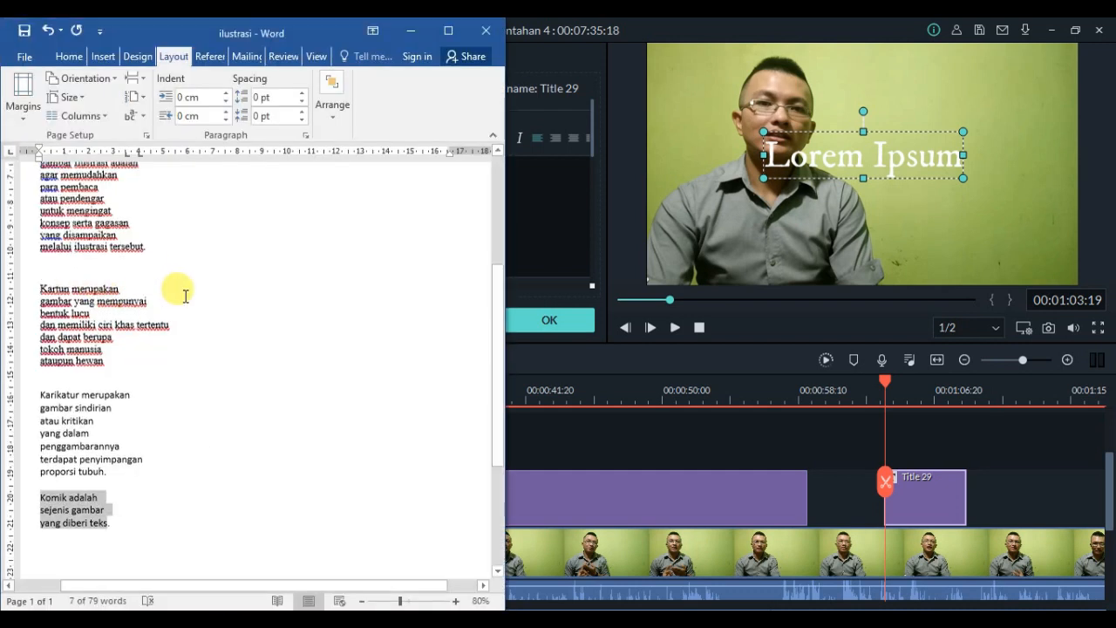
pyautogui.scroll(4, 145, 262)
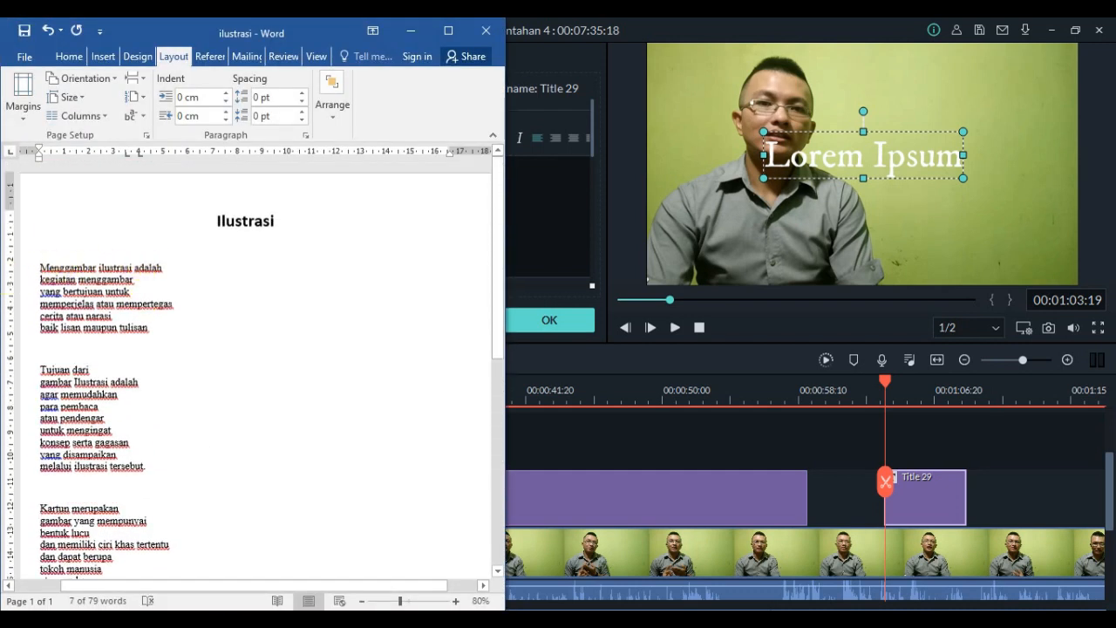
pyautogui.moveTo(39, 265); pyautogui.dragTo(144, 324)
pyautogui.hotkey('ctrl', 'c')
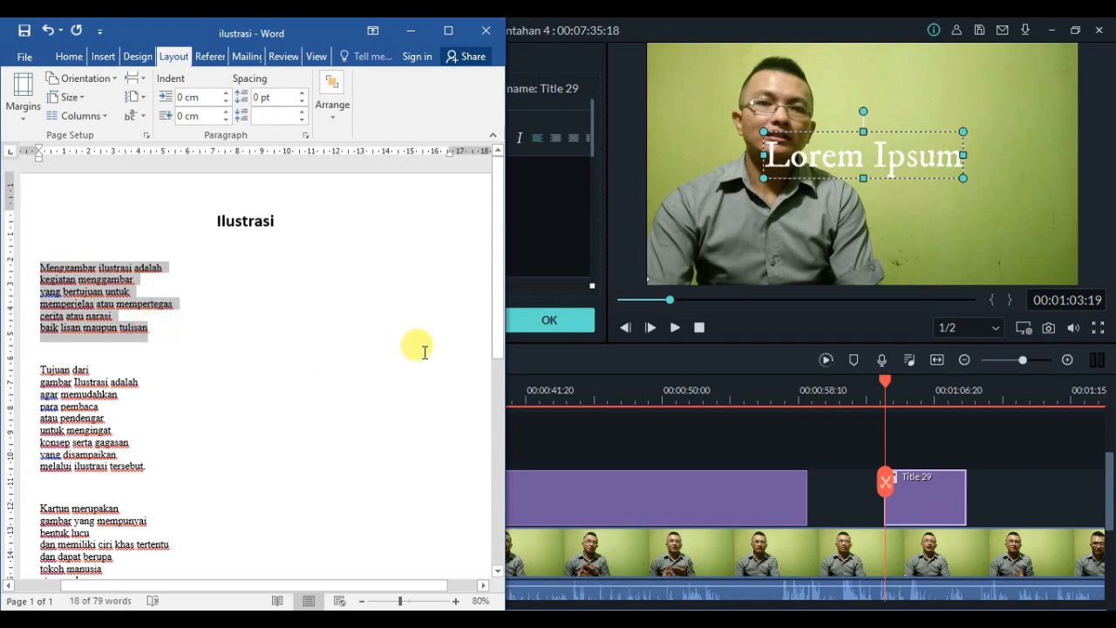
# - Return to Filmora and replace the "Lorem Ipsum" text of Title 29 with the copied paragraph
pyautogui.click(559, 433)
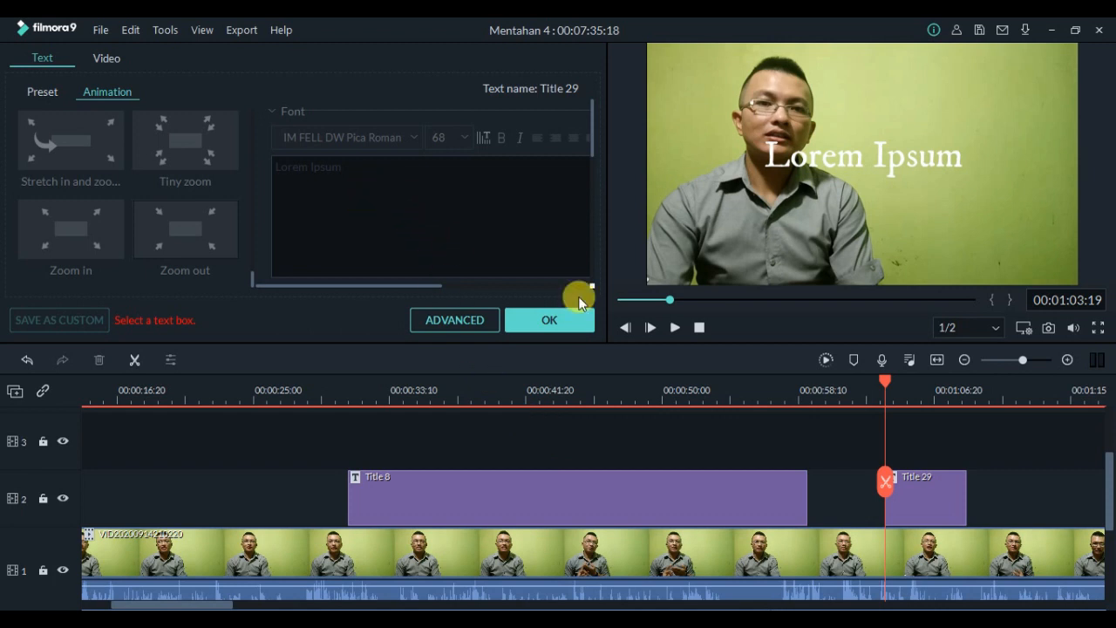
pyautogui.click(964, 498)
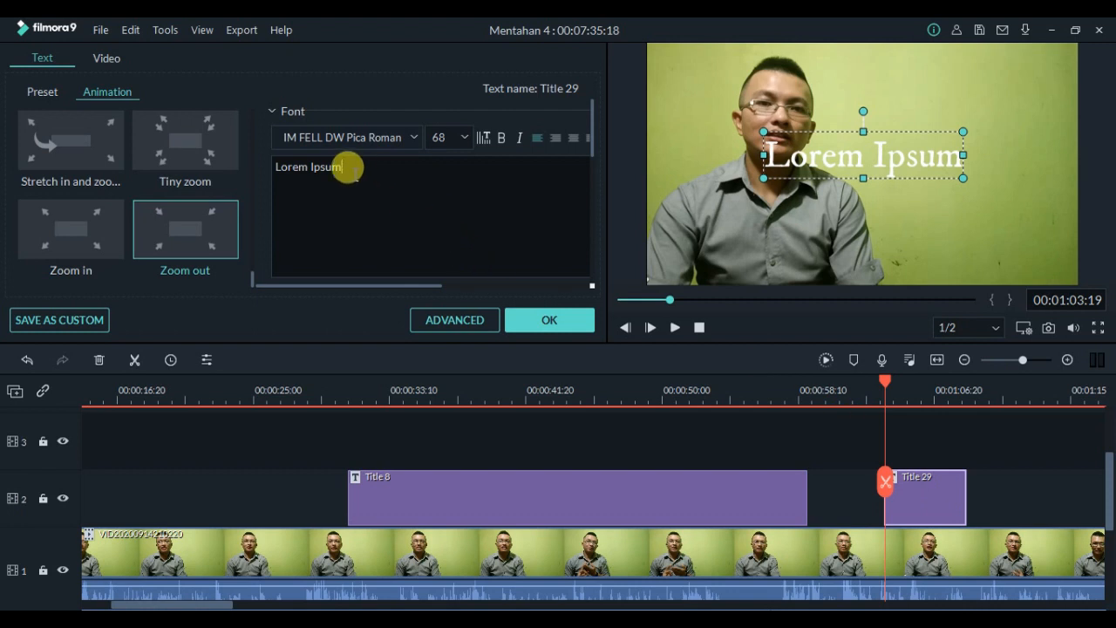
pyautogui.moveTo(346, 167); pyautogui.dragTo(274, 166)
pyautogui.hotkey('ctrl', 'v')
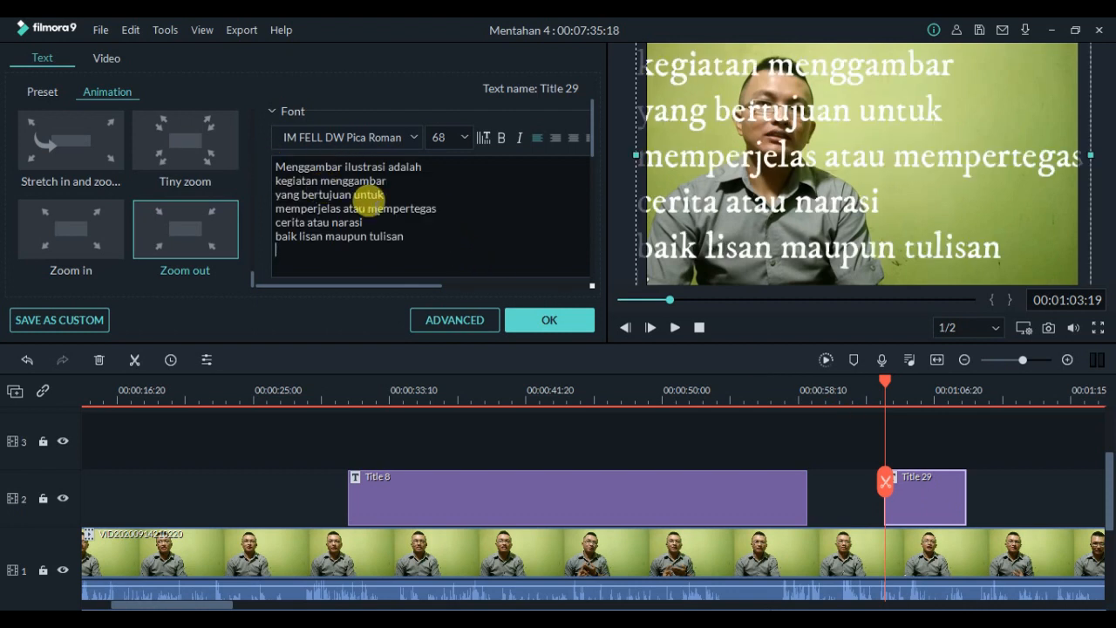
# - Set the Title 29 paragraph to font size 32 and colour it dark red
pyautogui.moveTo(269, 161); pyautogui.dragTo(403, 236)
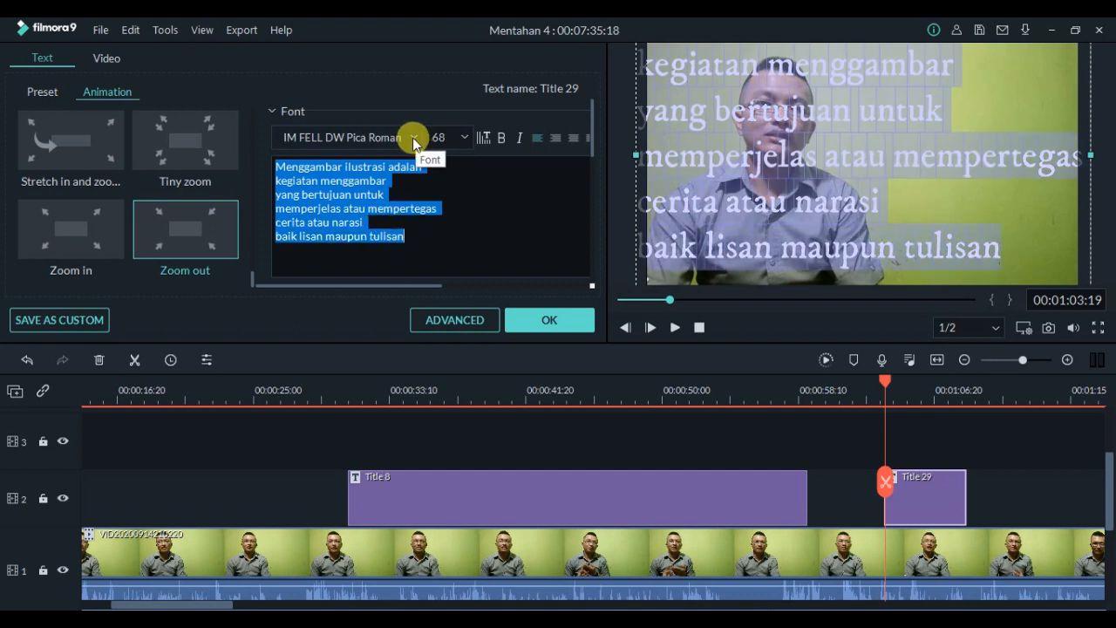
pyautogui.click(460, 138)
pyautogui.scroll(3, 460, 196)
pyautogui.click(445, 184)
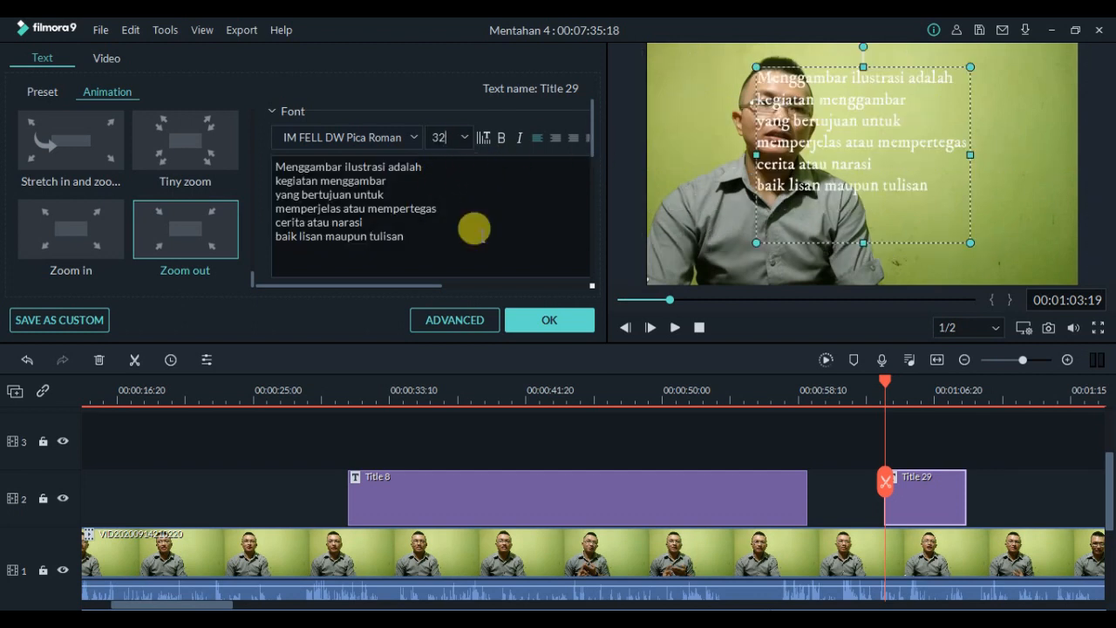
pyautogui.scroll(-3, 457, 236)
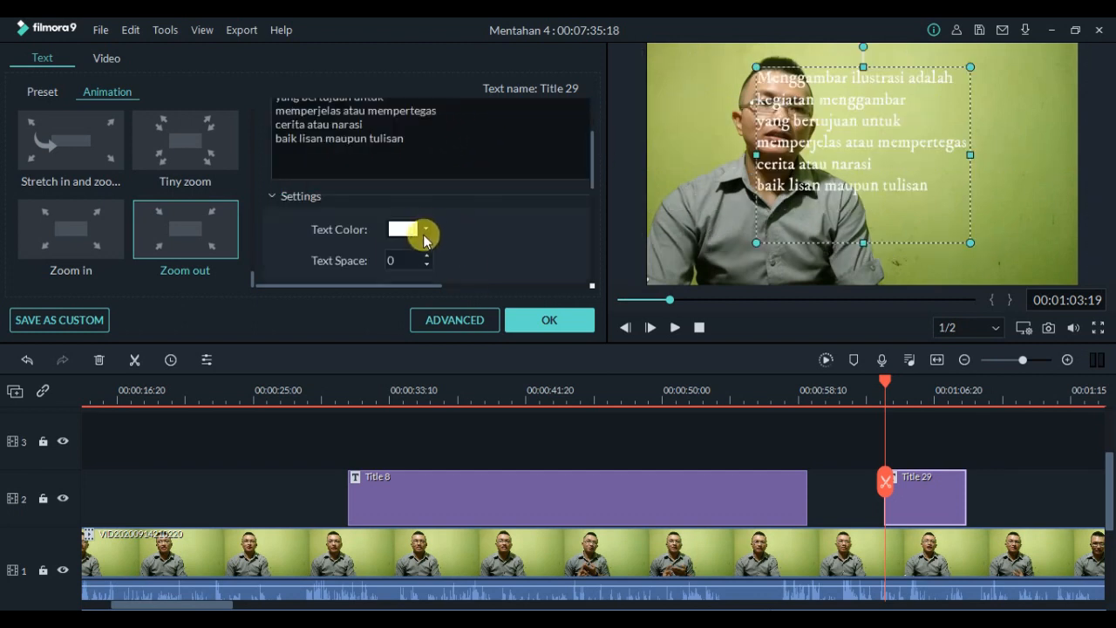
pyautogui.click(426, 230)
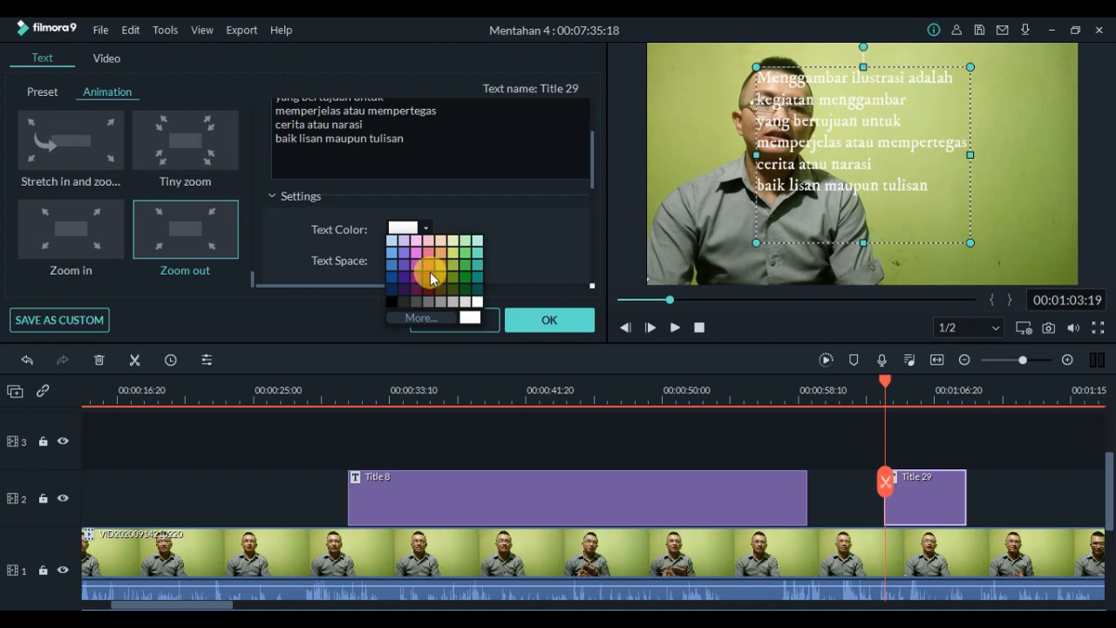
pyautogui.click(430, 272)
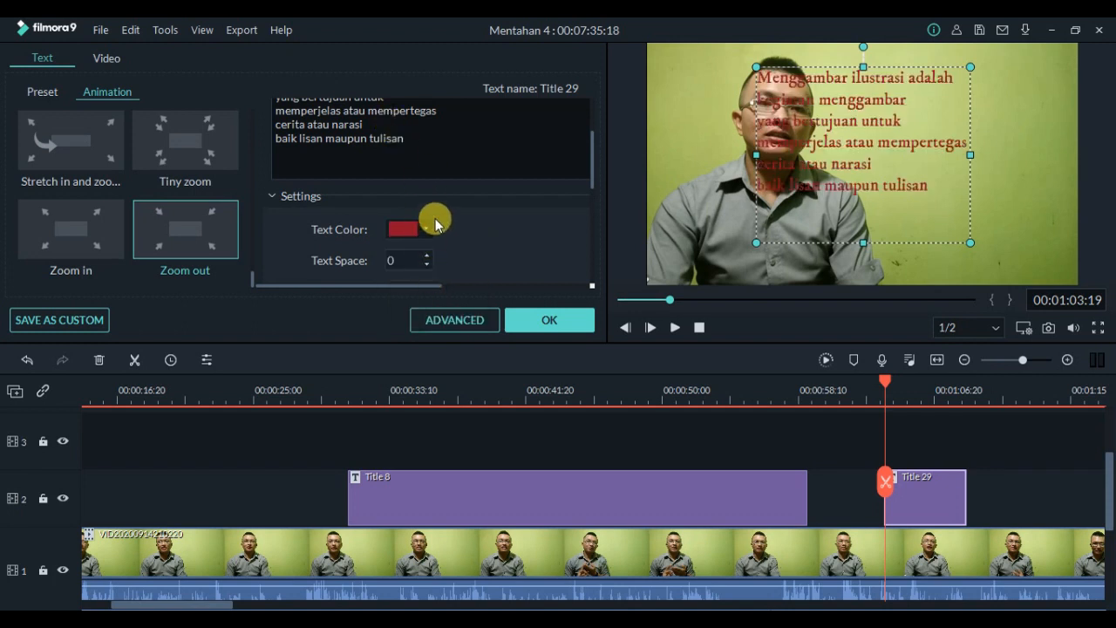
# - Make the Title 29 paragraph bold and centered, and change its font to Glegoo
pyautogui.scroll(3, 471, 159)
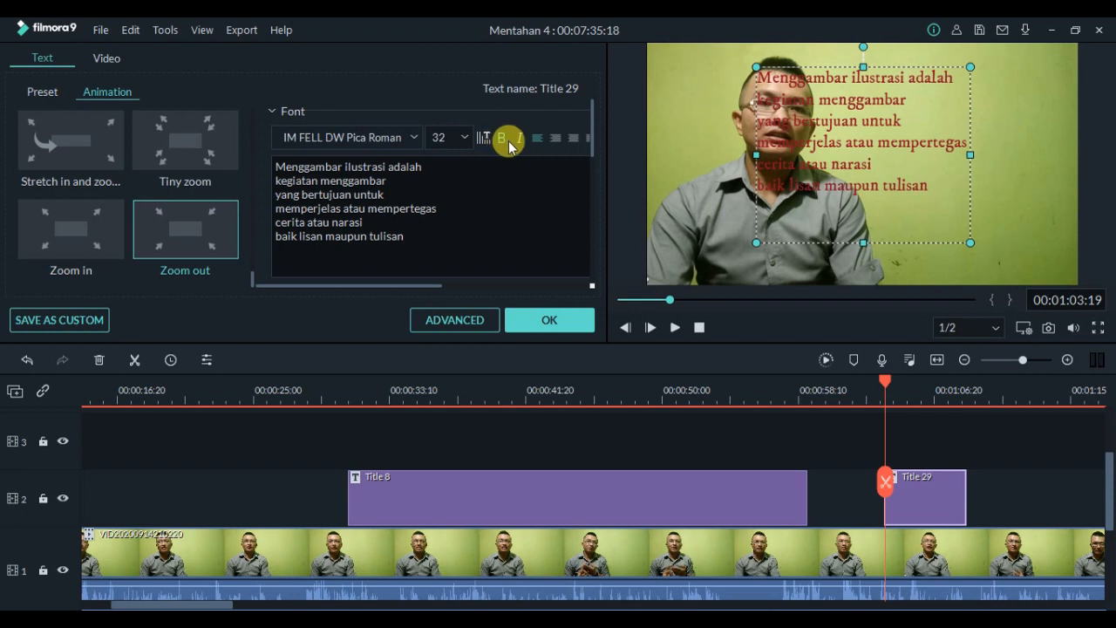
pyautogui.click(574, 140)
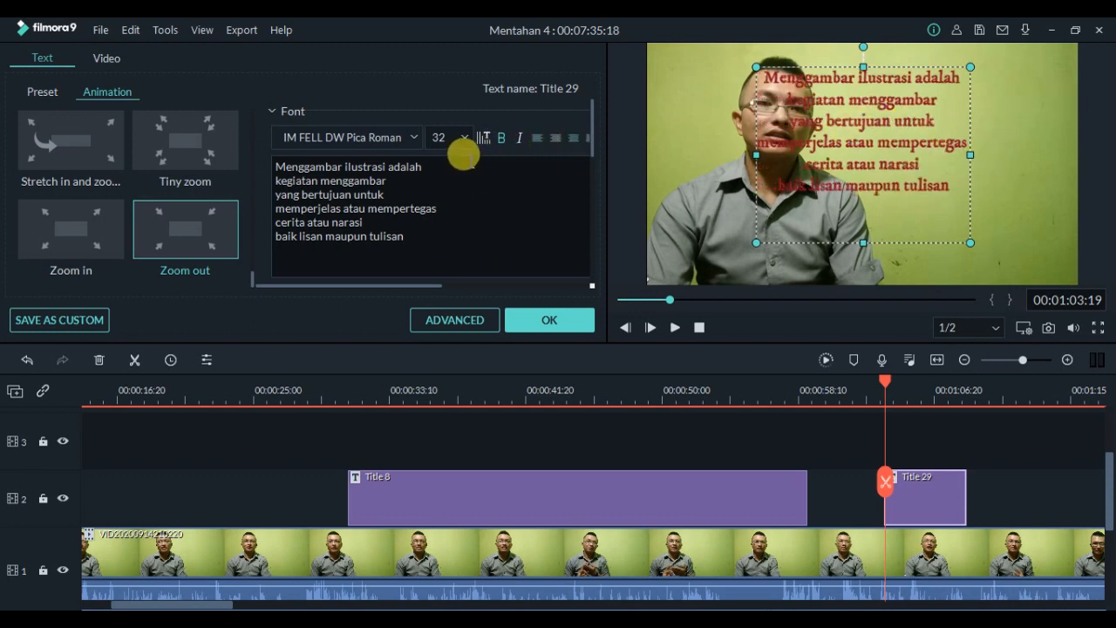
pyautogui.click(414, 142)
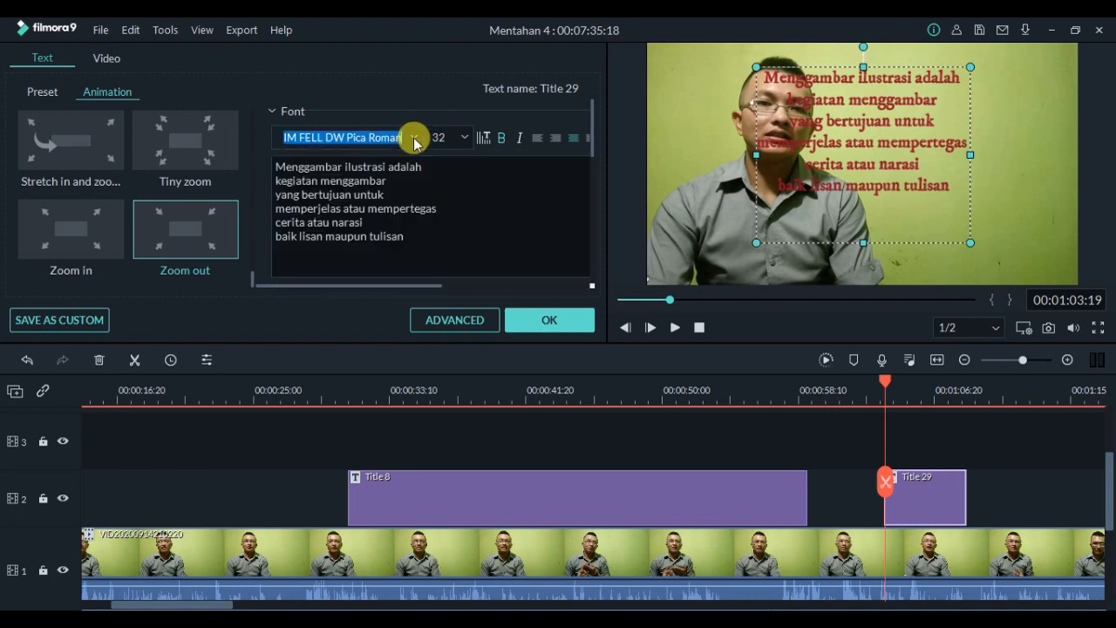
pyautogui.click(414, 143)
pyautogui.scroll(2, 372, 231)
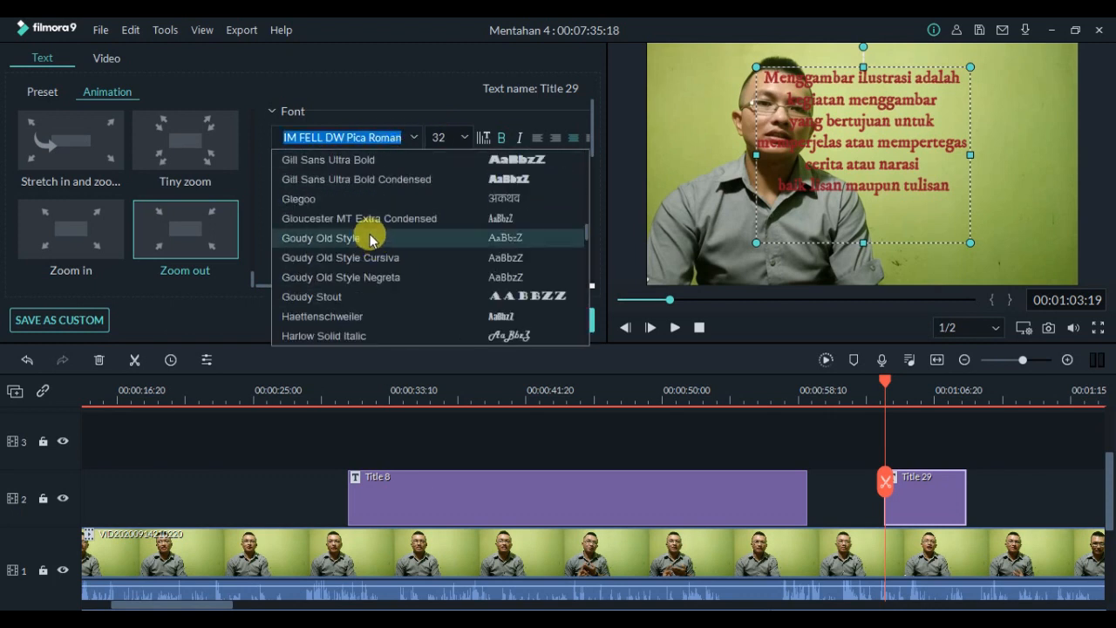
pyautogui.press('Up')
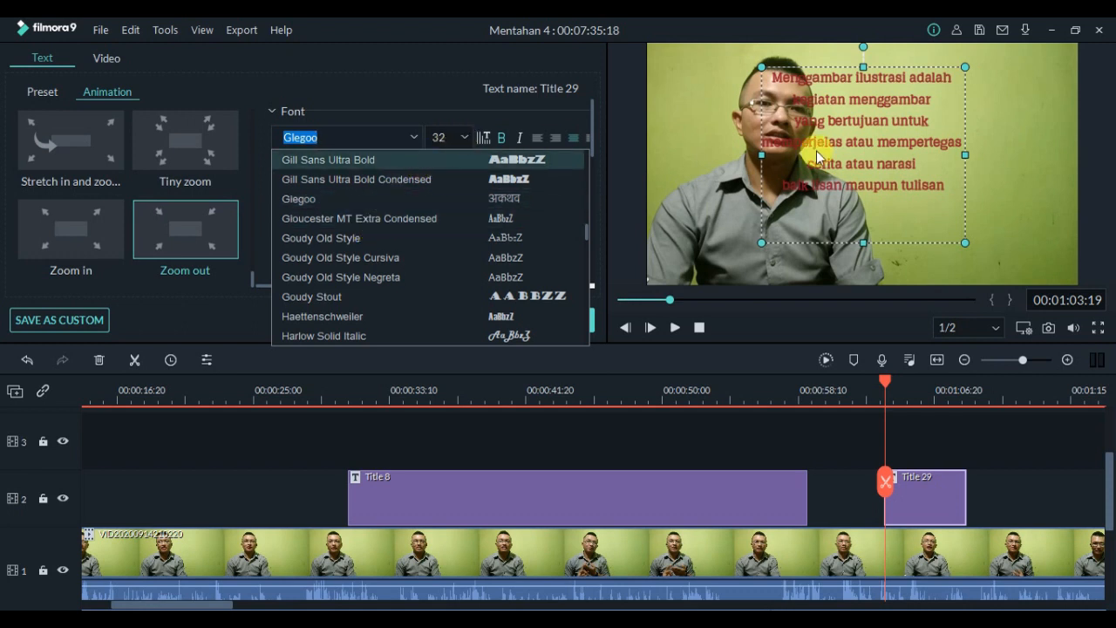
# - Move the Title 29 paragraph onto the empty wall beside the man, clear of his face
pyautogui.click(853, 155)
pyautogui.moveTo(848, 144); pyautogui.dragTo(939, 140)
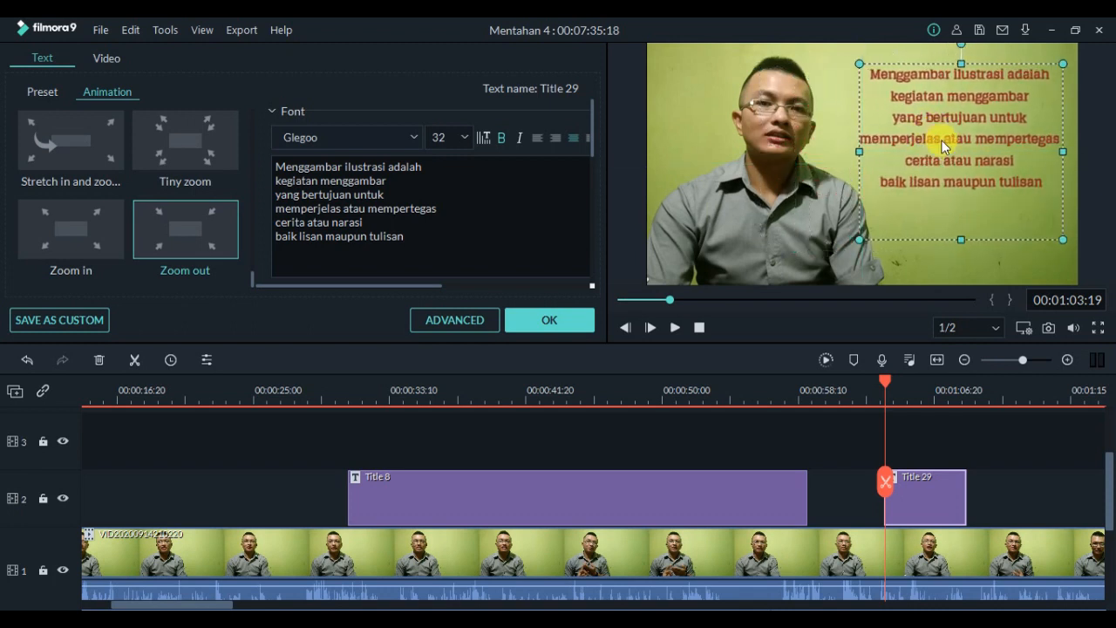
# - Extend the end of the Title 29 clip to about the 1:18 mark, before the IBUBELANJA image, and preview the title
pyautogui.moveTo(215, 601); pyautogui.dragTo(269, 602)
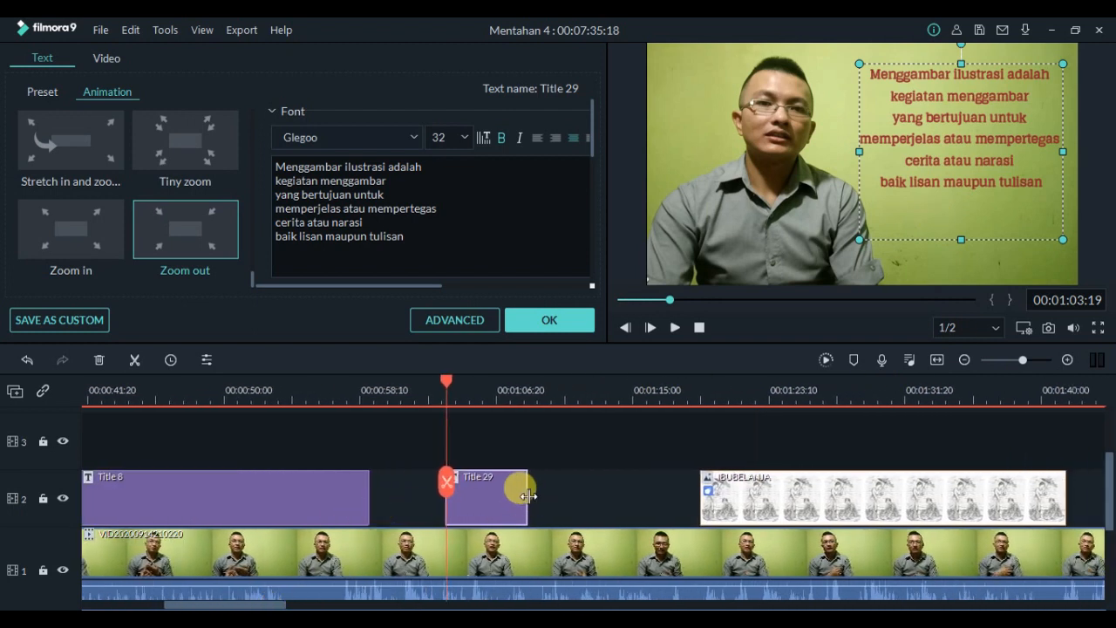
pyautogui.moveTo(529, 496); pyautogui.dragTo(677, 494)
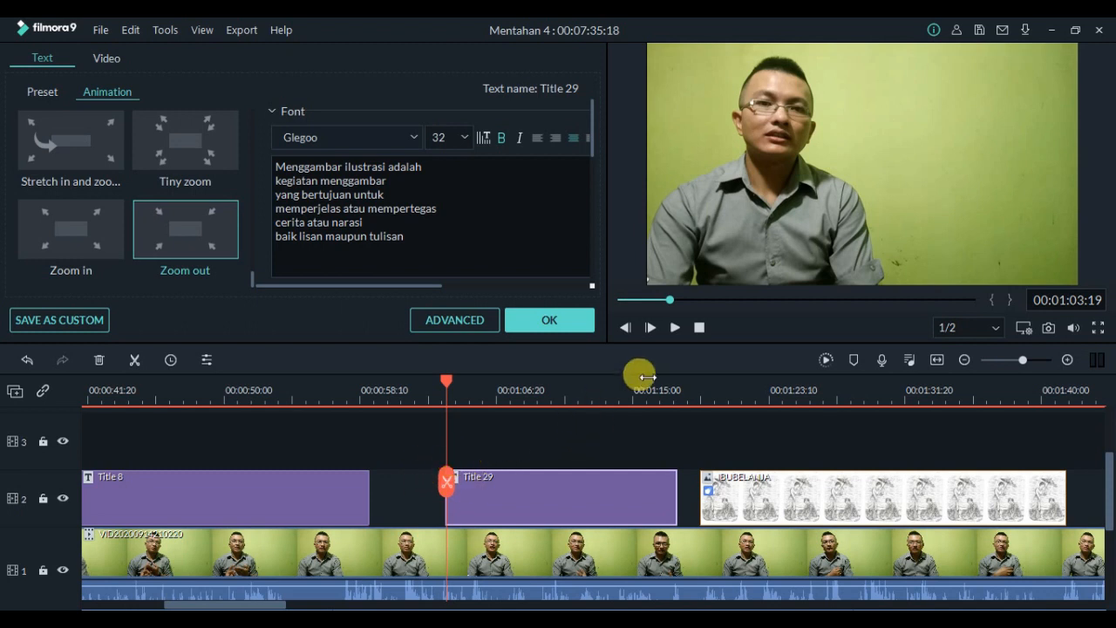
pyautogui.click(675, 328)
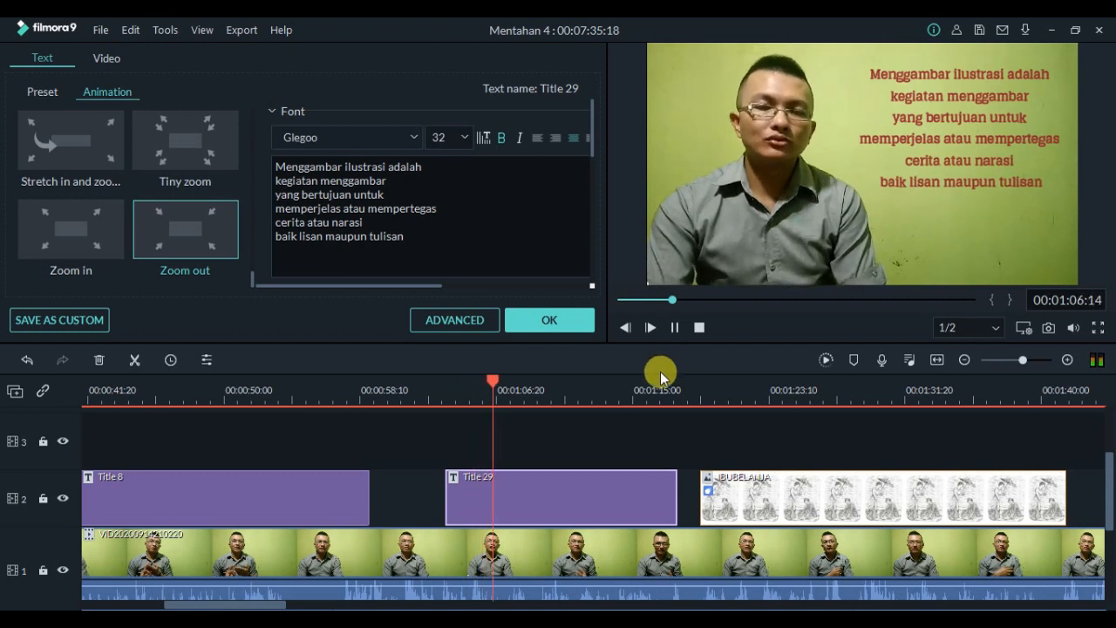
pyautogui.click(674, 327)
# - Add the Title 27 preset to track 2 at 00:01:52:14, in the gap between the IBUBELANJA and gambar orang malas images
pyautogui.moveTo(262, 602); pyautogui.dragTo(371, 605)
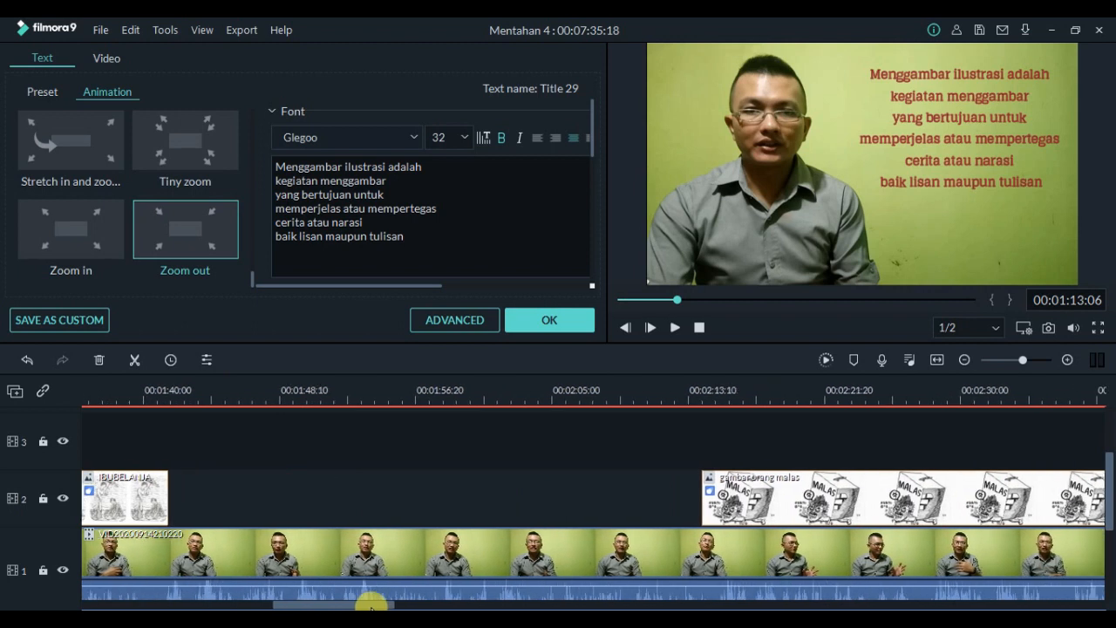
pyautogui.click(335, 393)
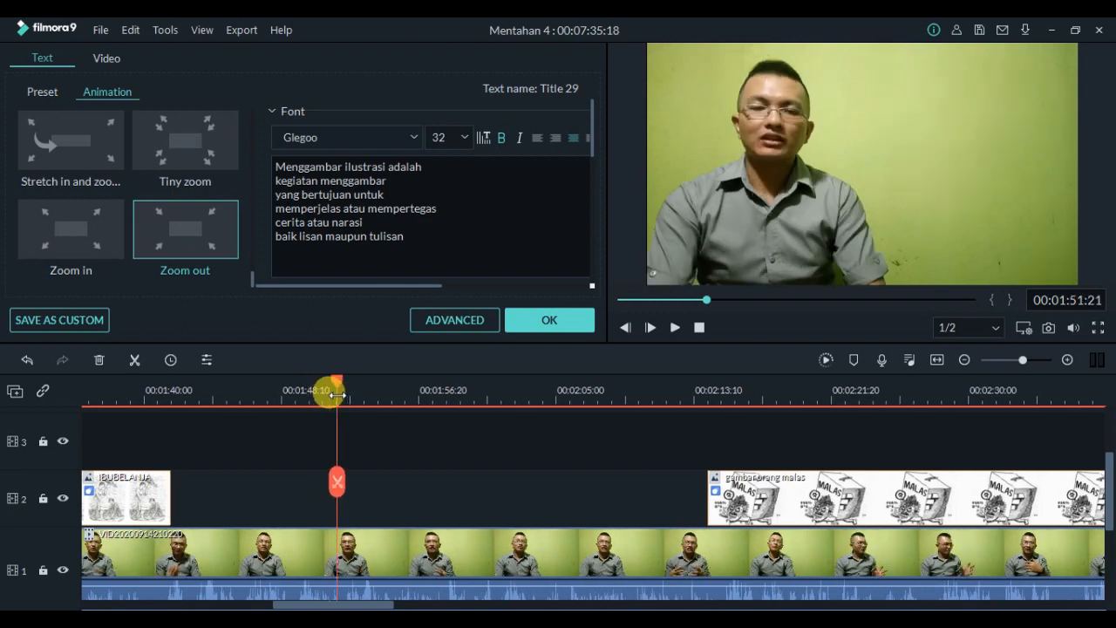
pyautogui.click(554, 322)
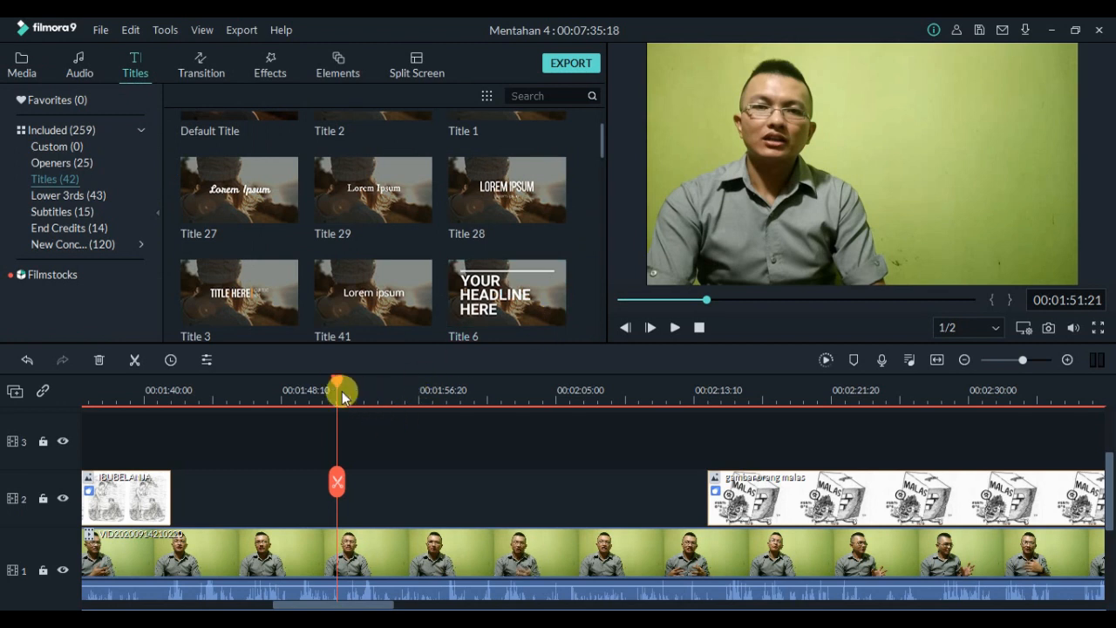
pyautogui.moveTo(340, 384); pyautogui.dragTo(351, 387)
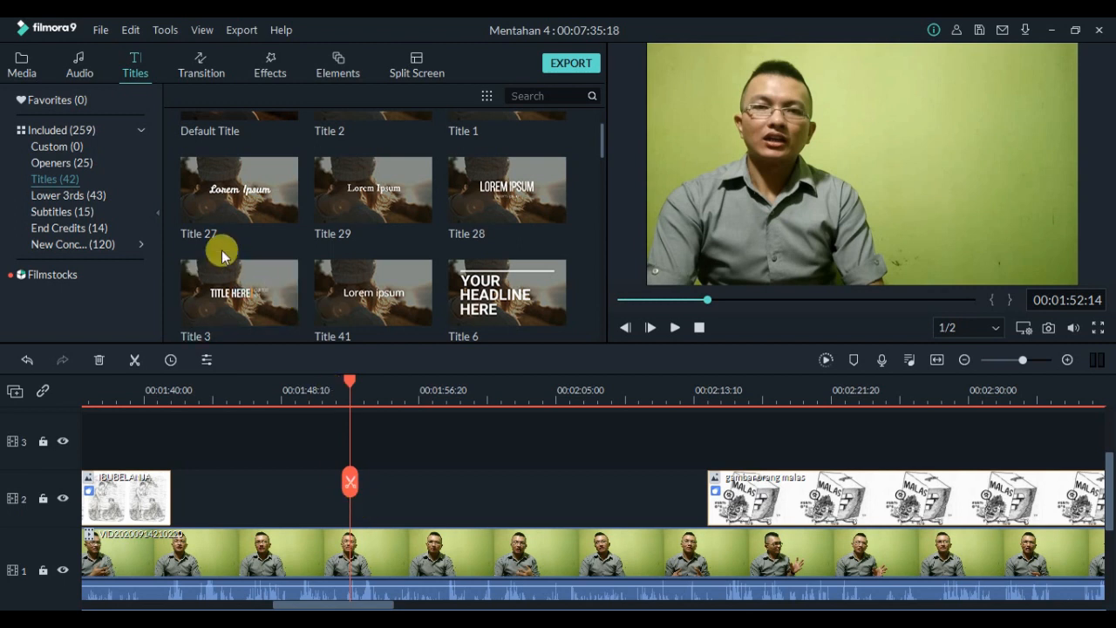
pyautogui.moveTo(203, 205)
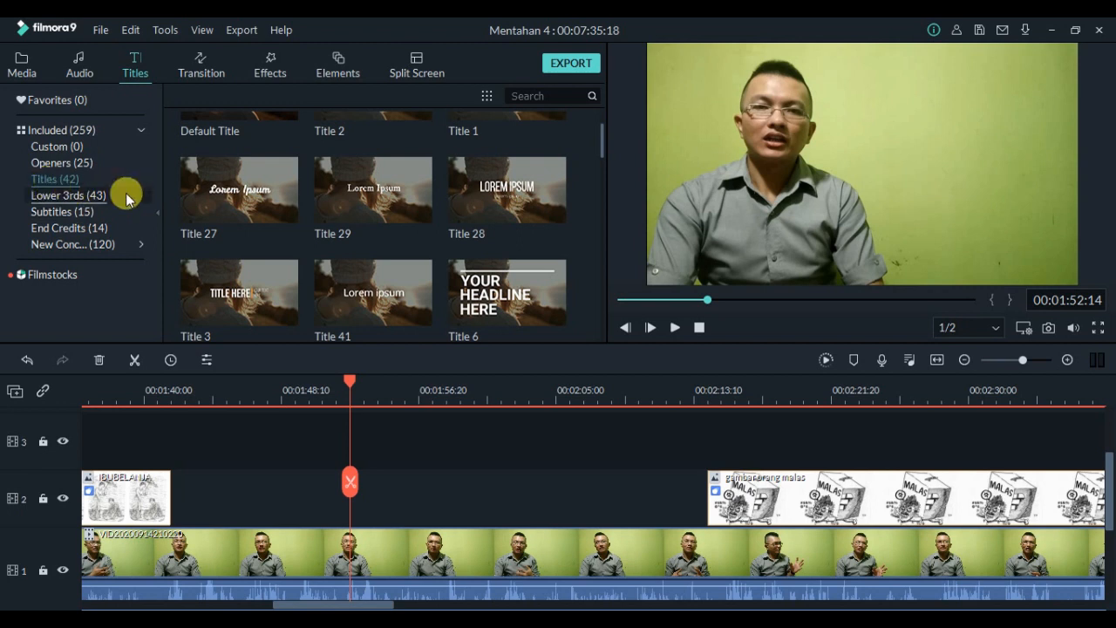
pyautogui.moveTo(271, 281)
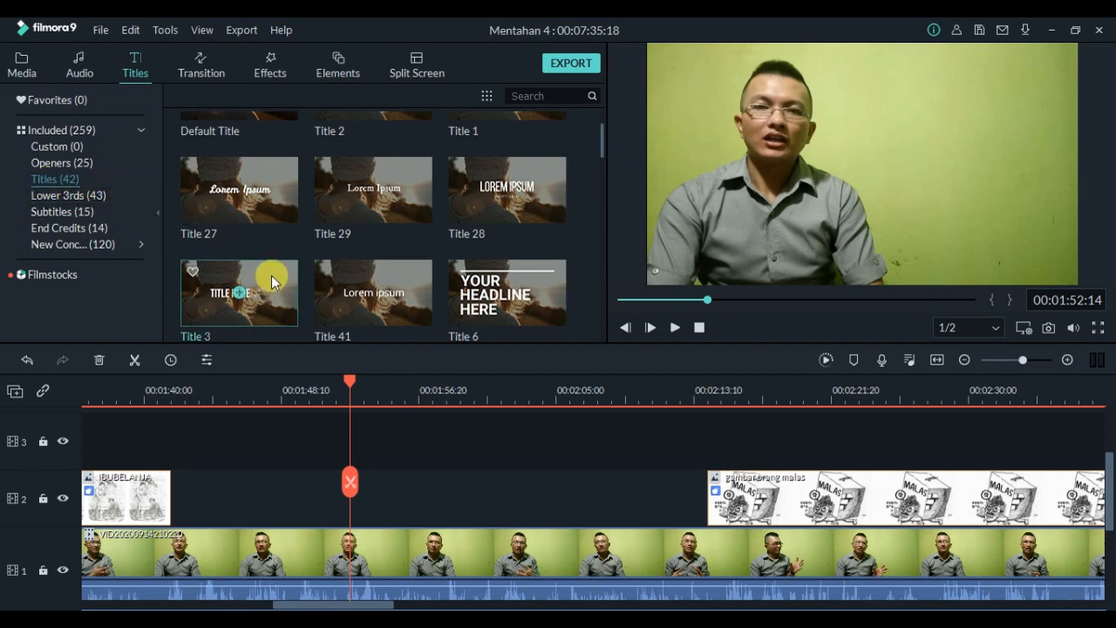
pyautogui.click(240, 194)
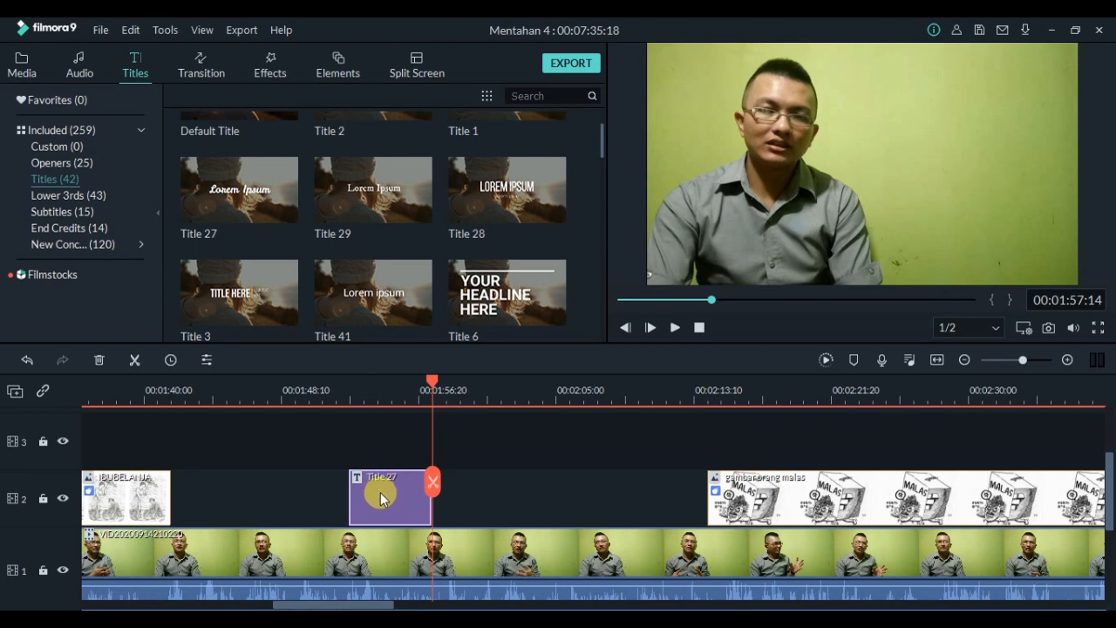
# - Replace the Title 27 placeholder text with the "Tujuan dari gambar Ilustrasi adalah" paragraph copied from the ilustrasi Word document
pyautogui.doubleClick(380, 499)
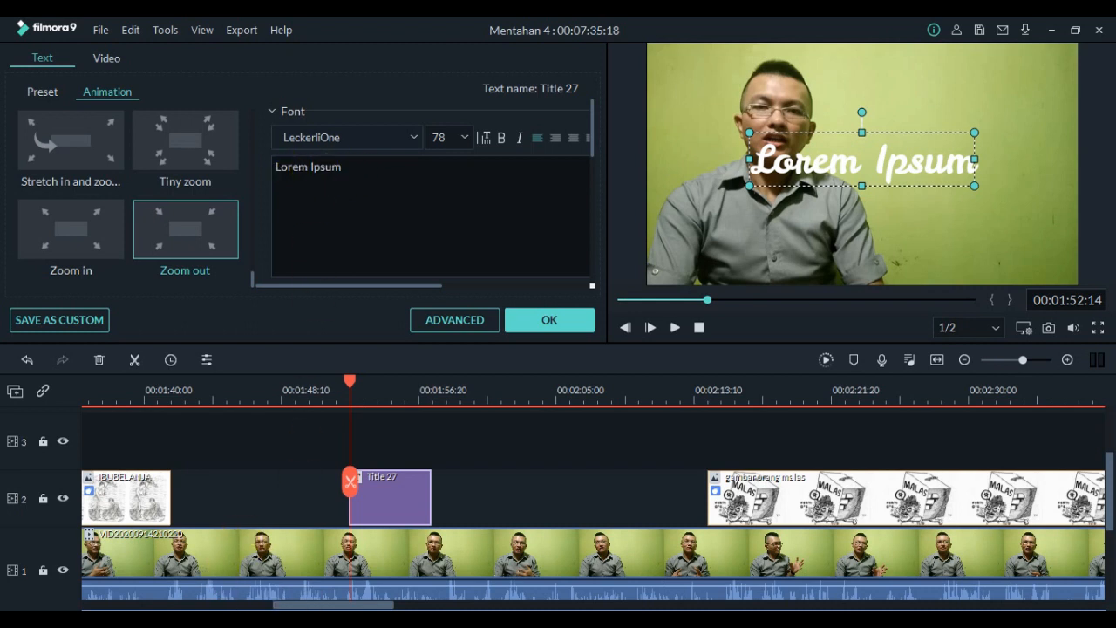
pyautogui.click(218, 618)
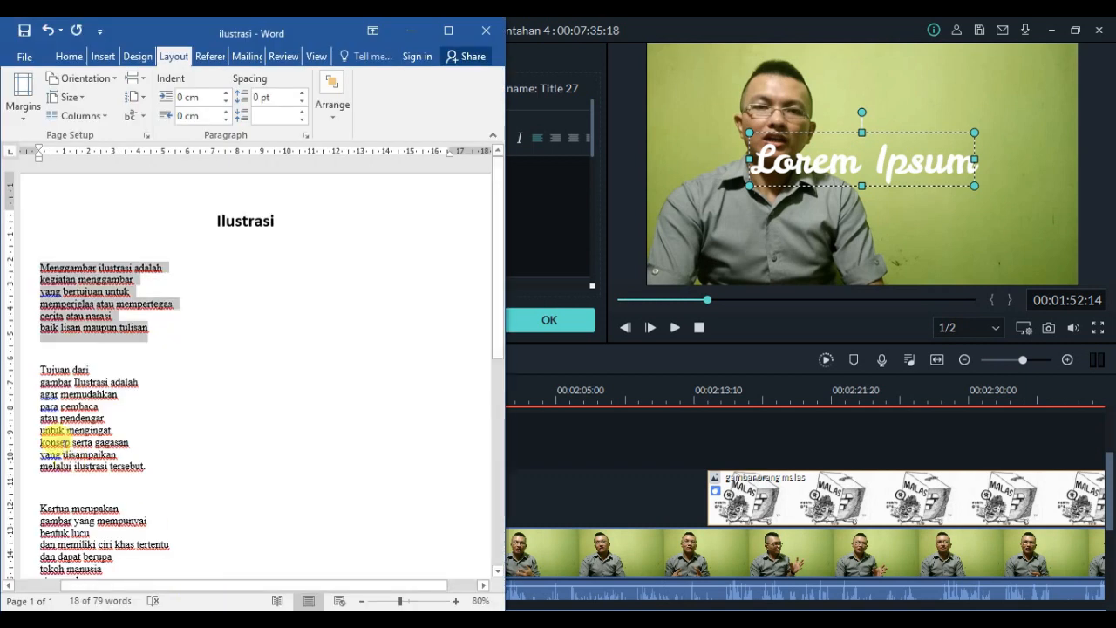
pyautogui.moveTo(39, 366); pyautogui.dragTo(145, 463)
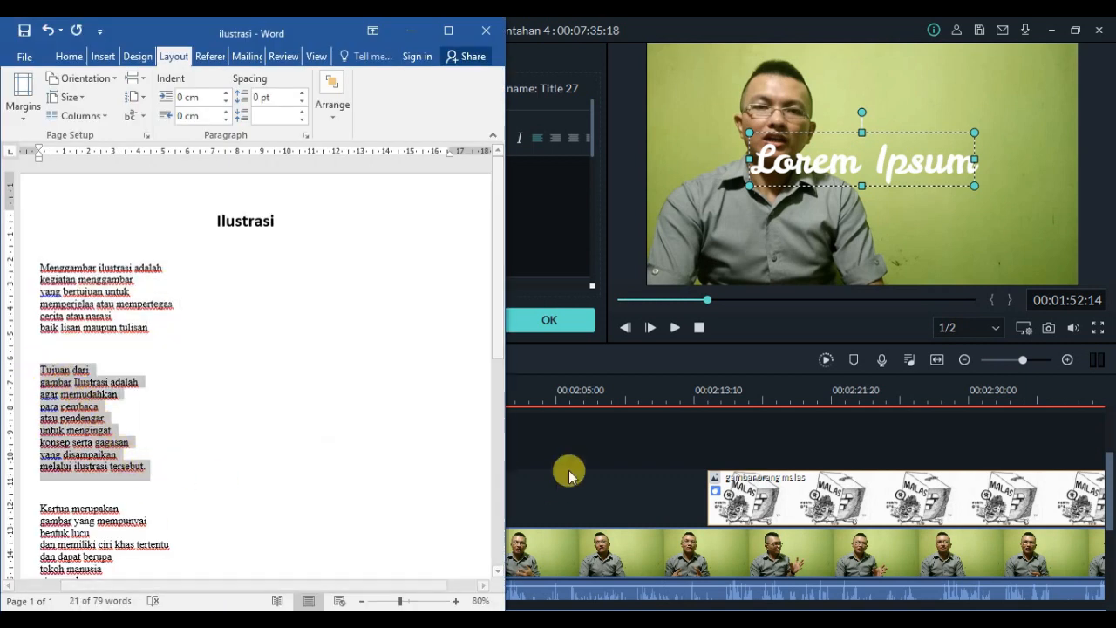
pyautogui.click(487, 500)
pyautogui.click(397, 502)
pyautogui.doubleClick(335, 167)
pyautogui.hotkey('ctrl', 'a')
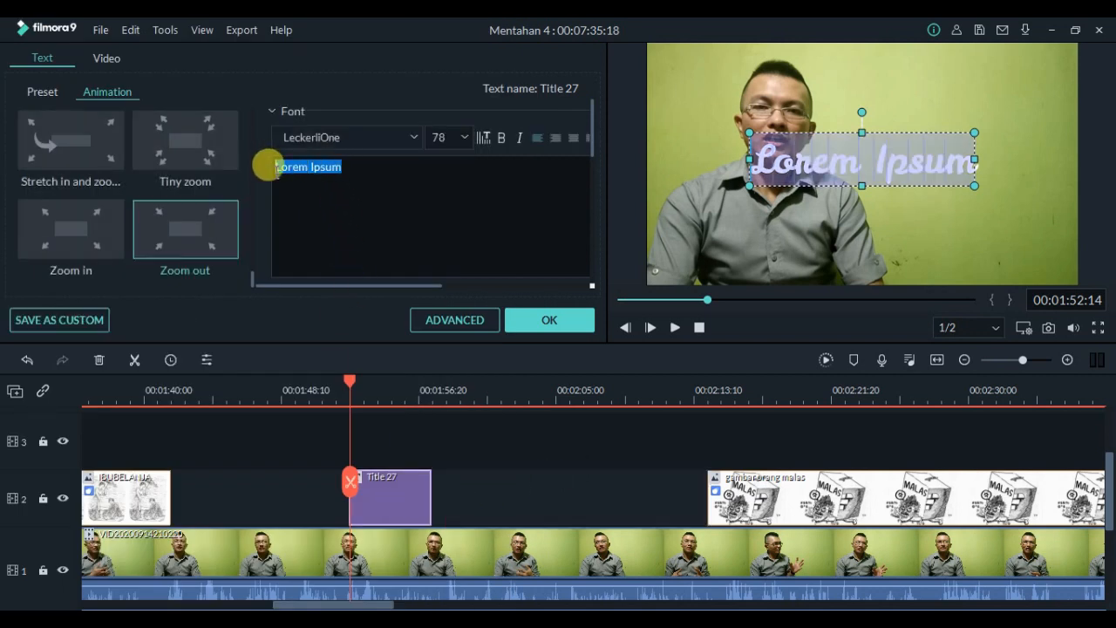
pyautogui.write('gambar ilustrasi adalah agar memudahkan para pembaca atau pendengar untuk mengingat konsep serta gagasan yang disampaikan melalui ilustrasi tersebut.')
# - Set the Title 27 paragraph to font size 32 and colour it dark red
pyautogui.moveTo(398, 246); pyautogui.dragTo(264, 134)
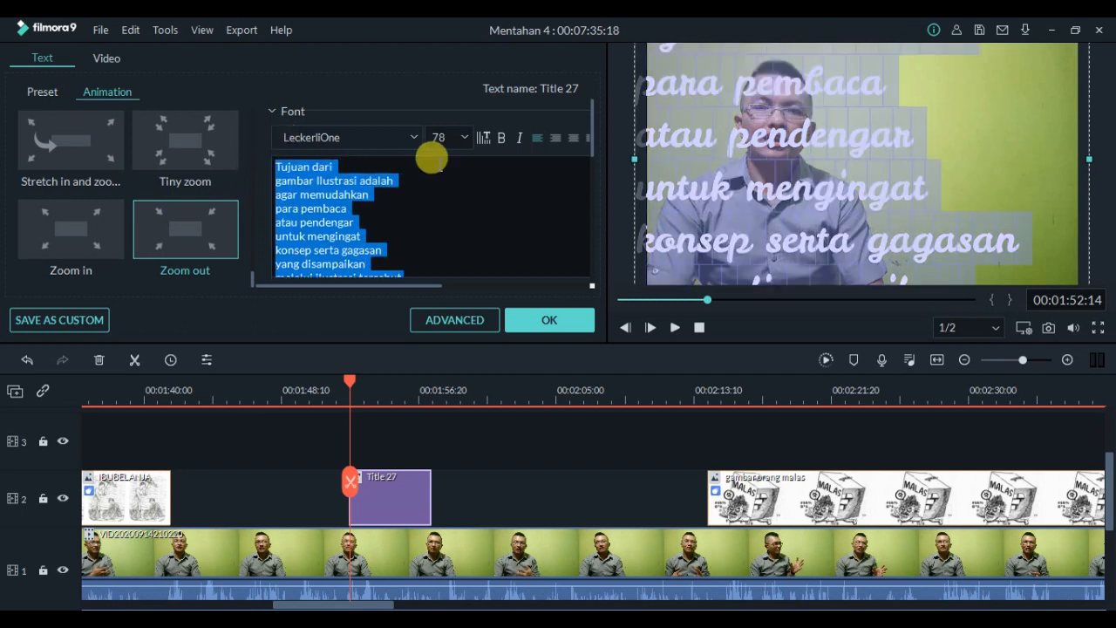
pyautogui.click(463, 138)
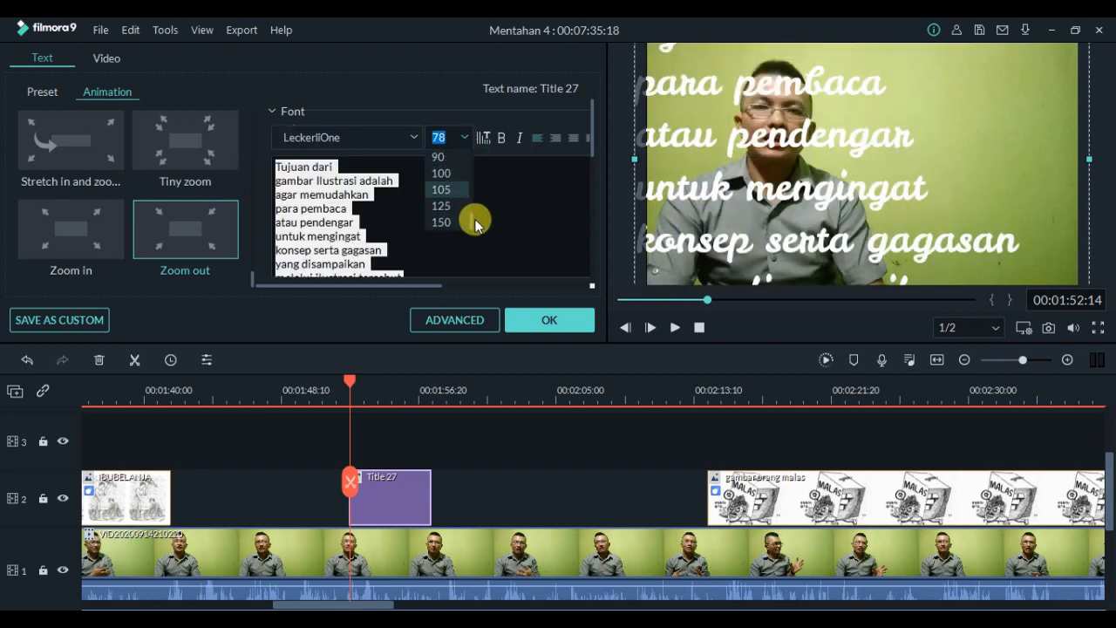
pyautogui.scroll(3, 471, 194)
pyautogui.click(438, 172)
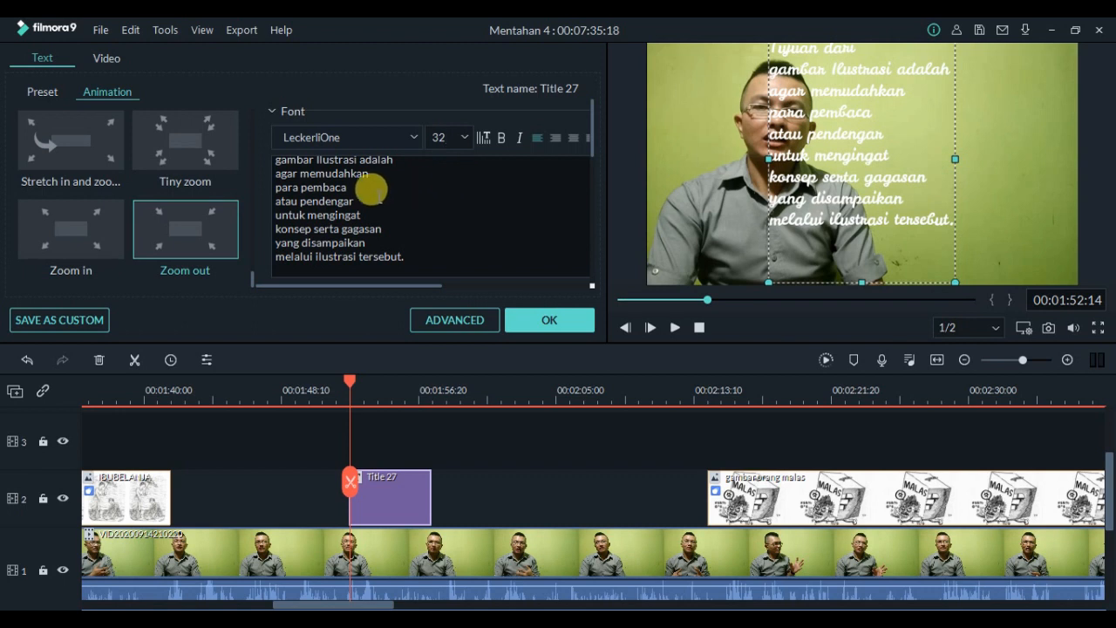
pyautogui.press('Return')
pyautogui.scroll(-1, 495, 227)
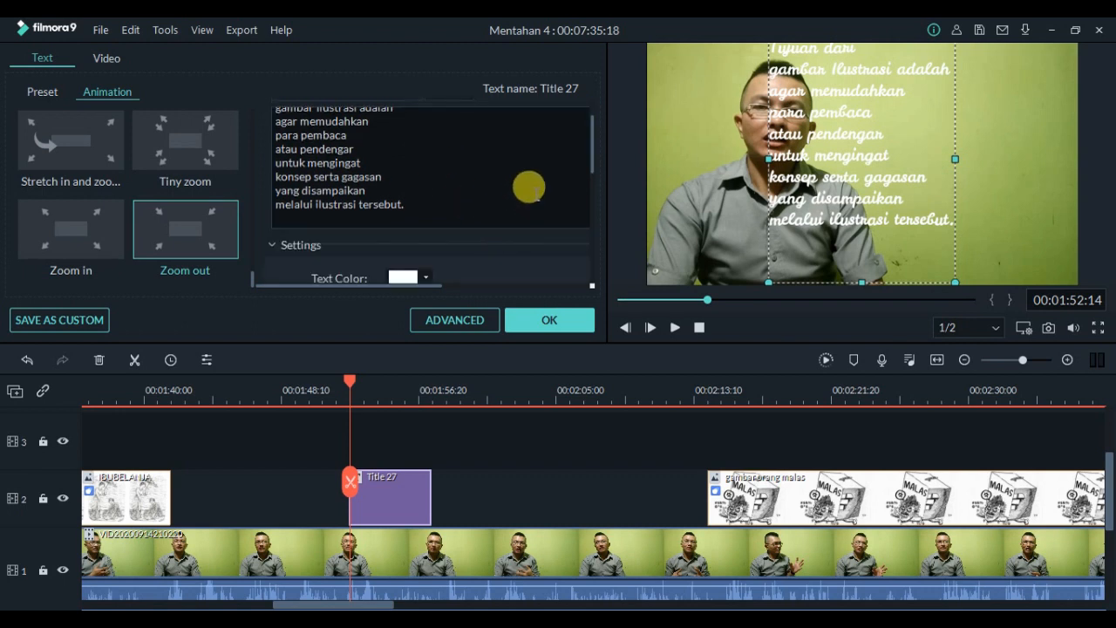
pyautogui.click(425, 279)
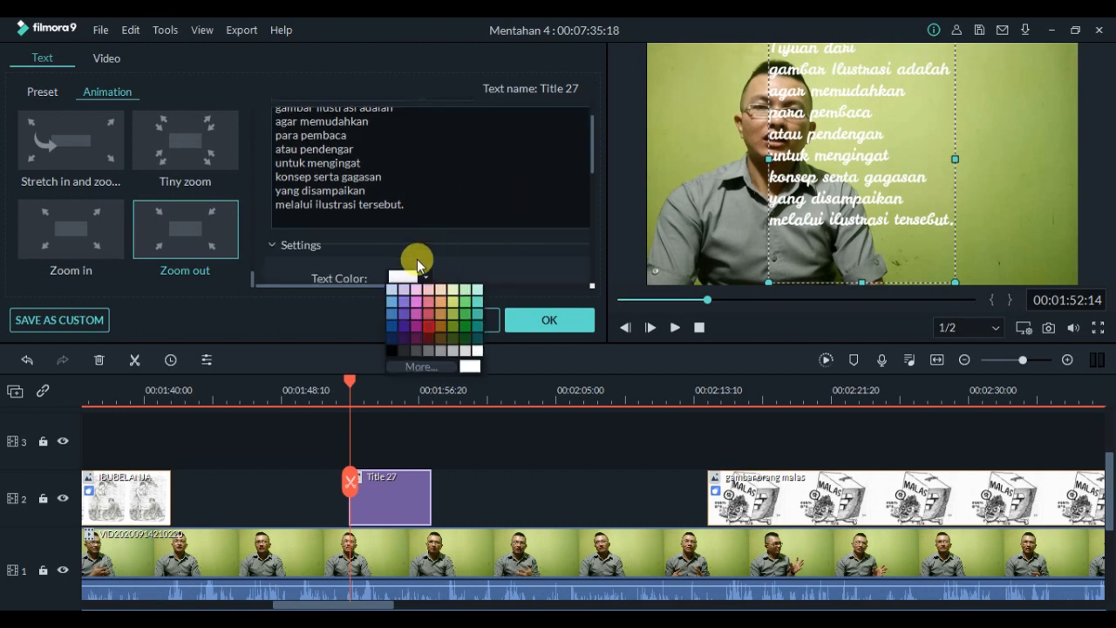
pyautogui.click(430, 322)
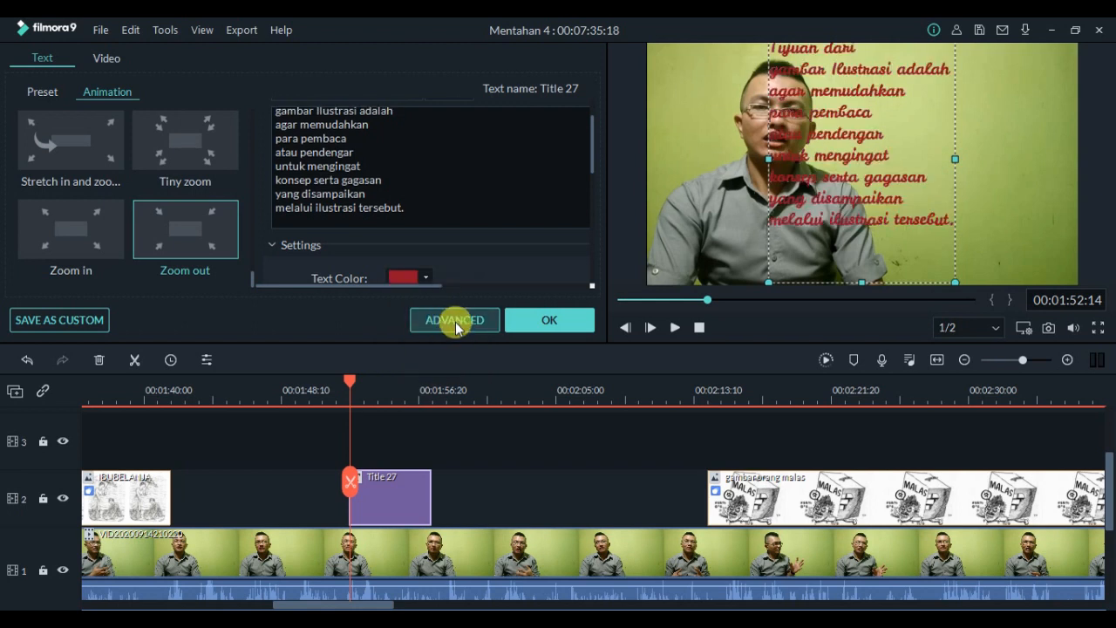
pyautogui.click(430, 278)
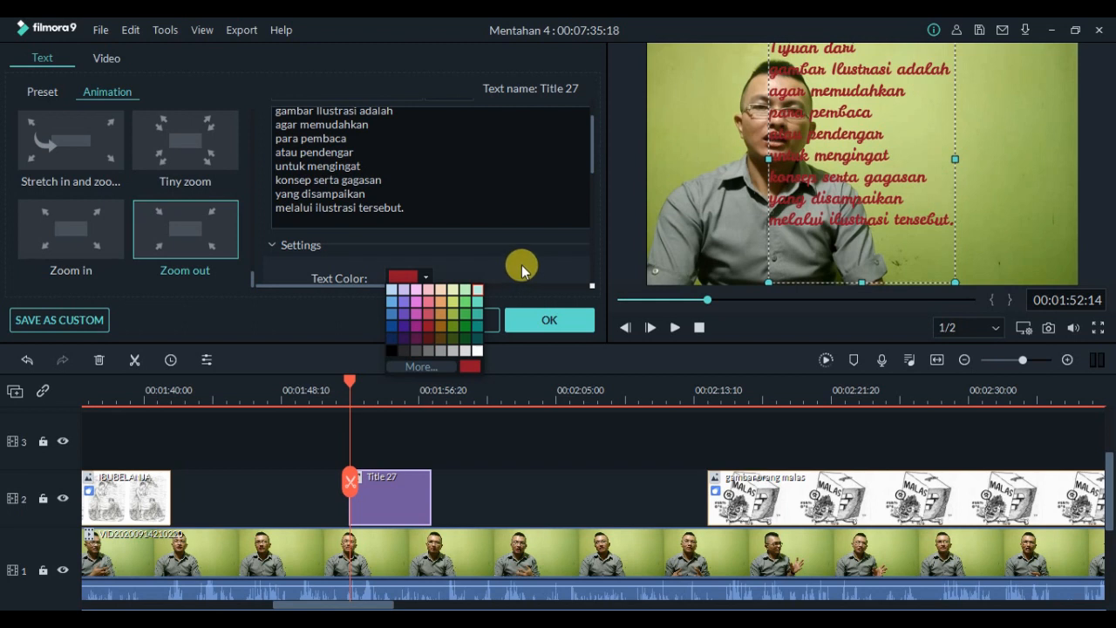
# - Center the Title 27 paragraph and move it onto the empty wall beside the man
pyautogui.moveTo(592, 152); pyautogui.dragTo(592, 131)
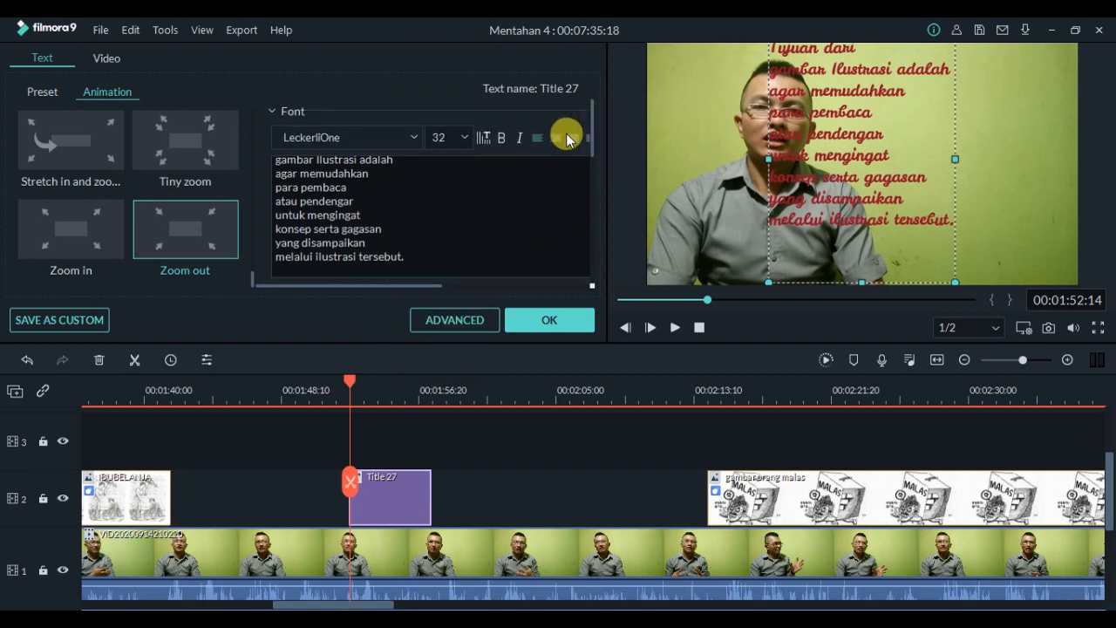
pyautogui.click(578, 138)
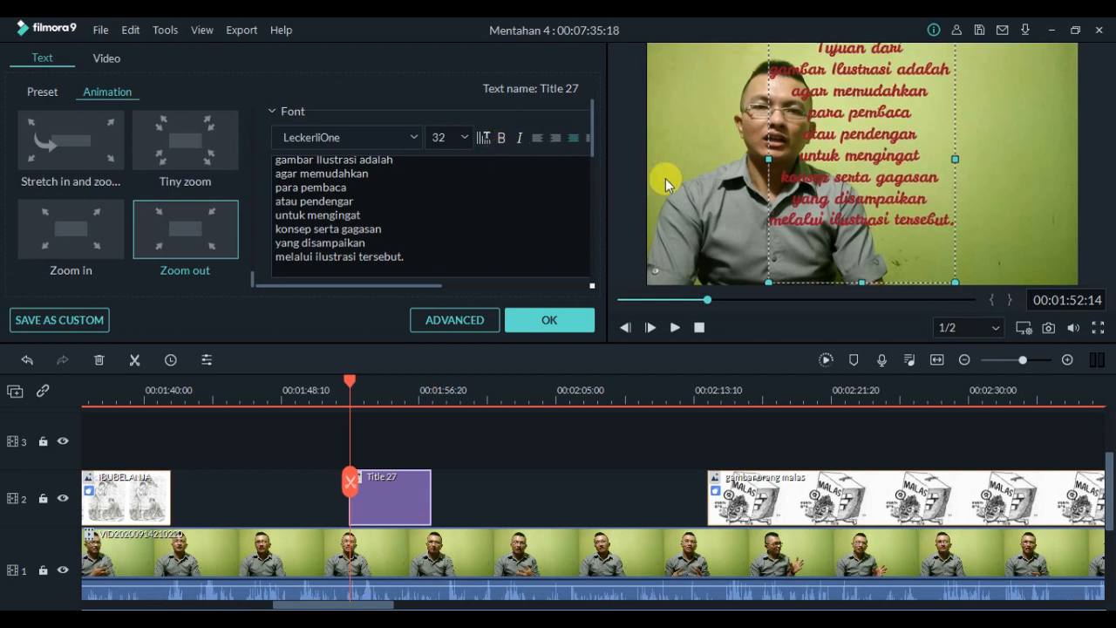
pyautogui.moveTo(853, 150); pyautogui.dragTo(974, 175)
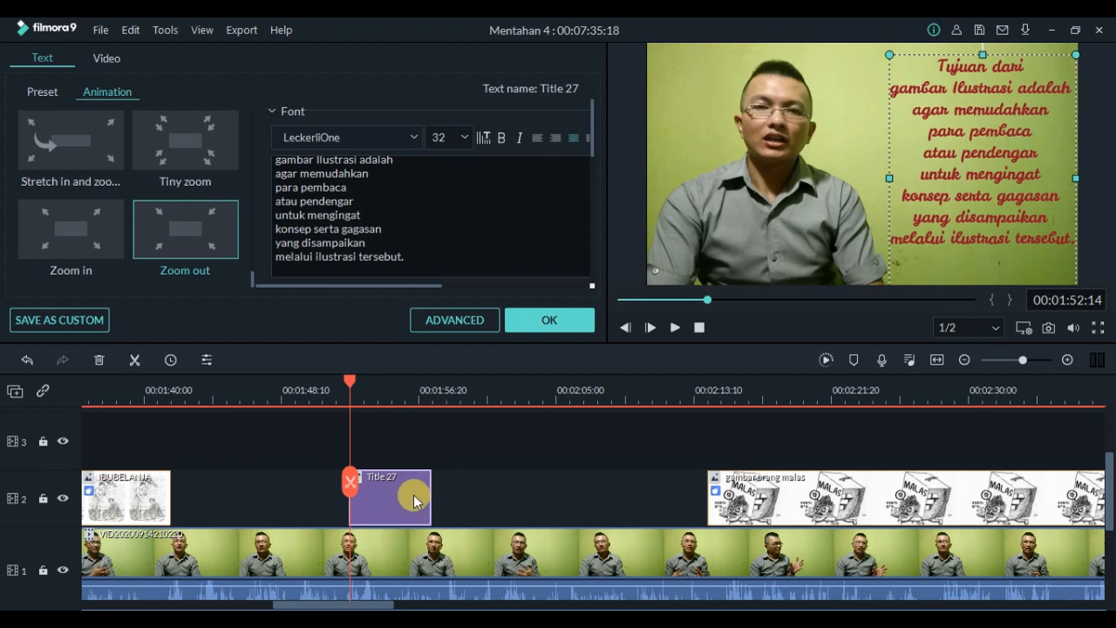
# - Extend the end of the Title 27 clip to about the 2:11 mark, just before the gambar orang malas image, and preview the title
pyautogui.moveTo(432, 496); pyautogui.dragTo(688, 505)
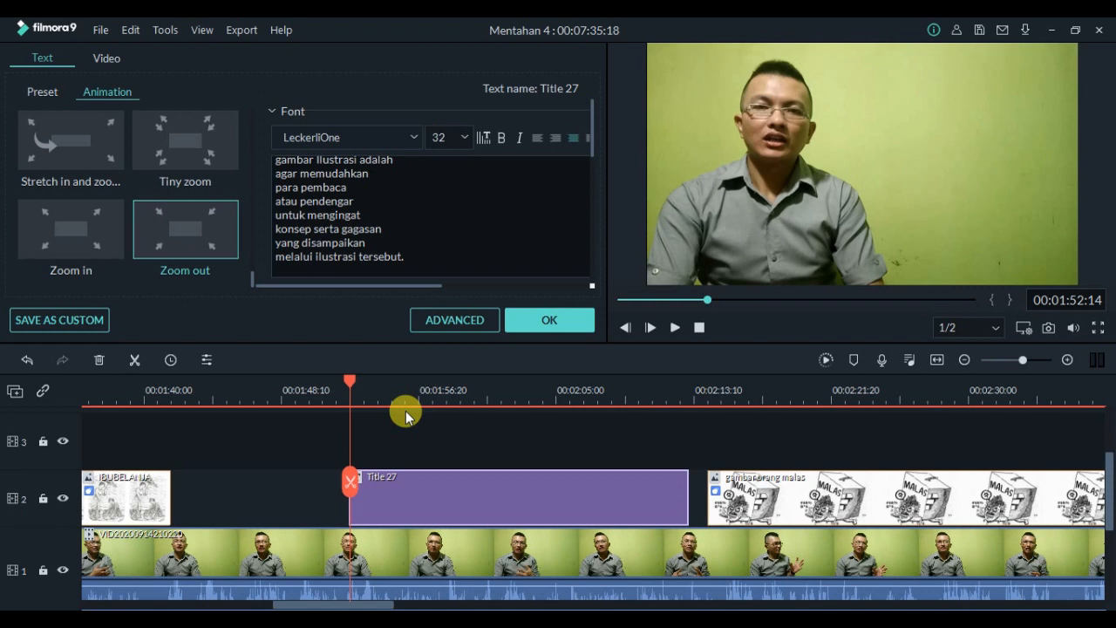
pyautogui.click(677, 337)
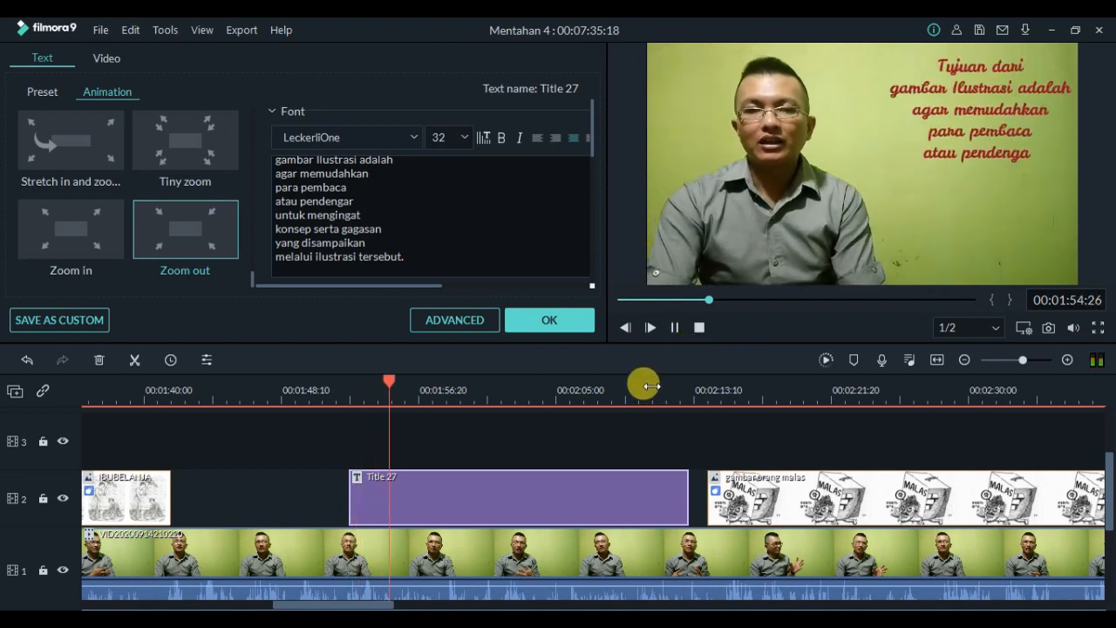
pyautogui.click(677, 331)
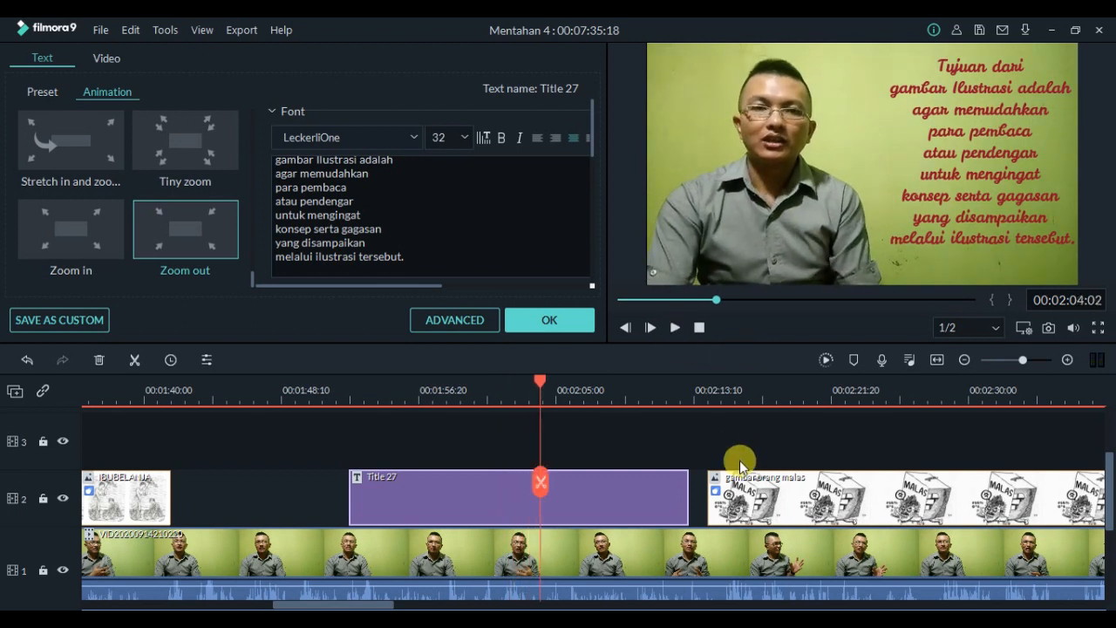
# - Add the Title 39 preset to track 2 at 00:03:32:14, in the gap between the gambar orang malas and gambar doraemon images
pyautogui.moveTo(356, 603); pyautogui.dragTo(525, 604)
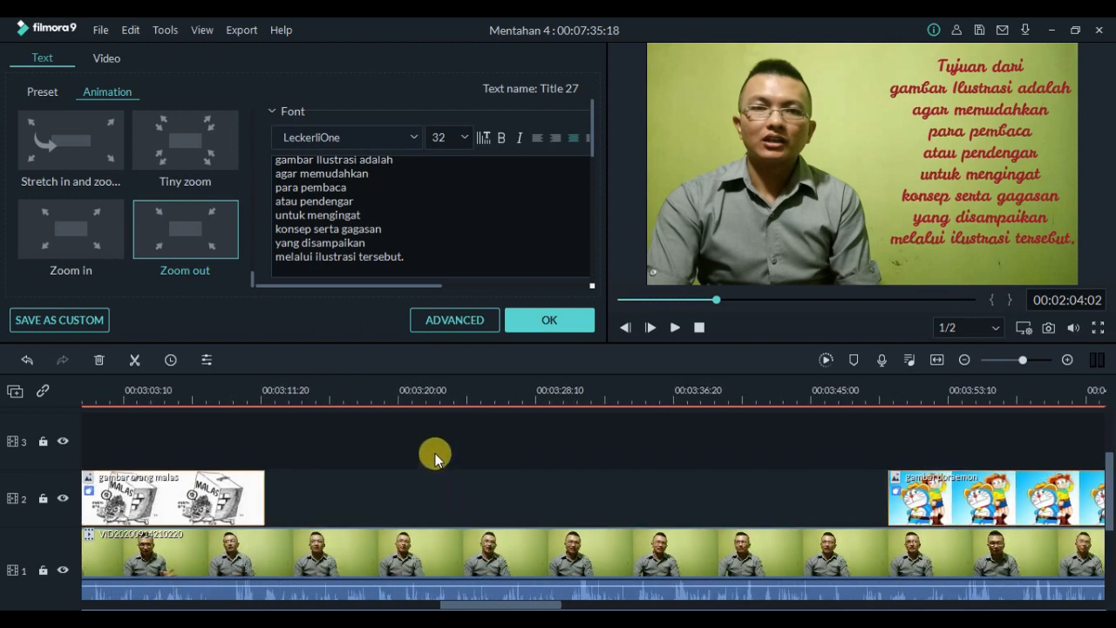
pyautogui.moveTo(424, 396); pyautogui.dragTo(417, 395)
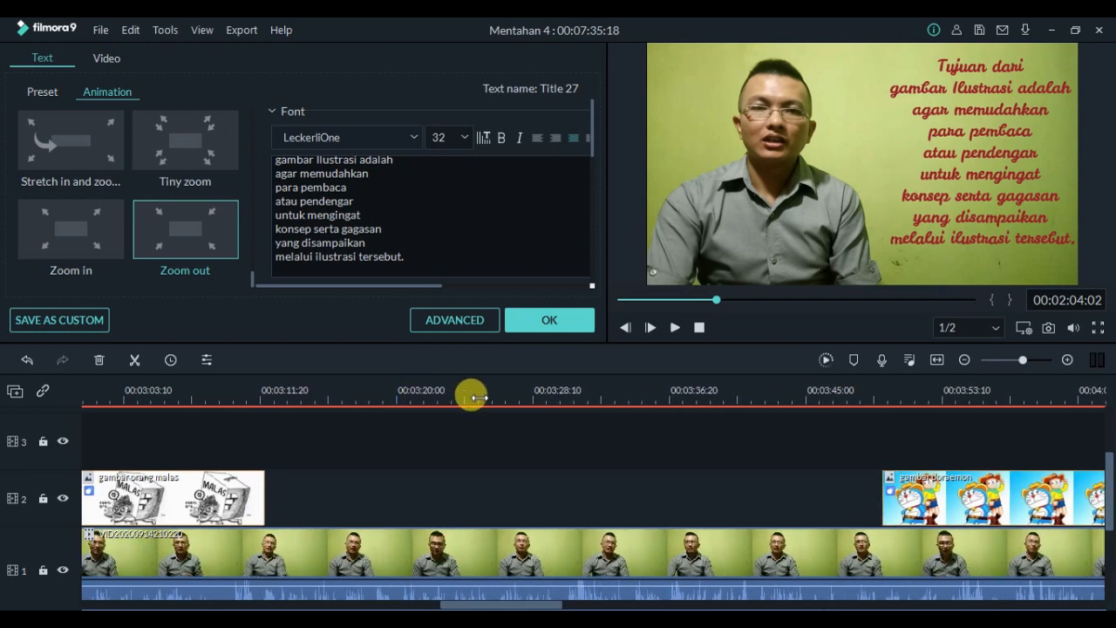
pyautogui.click(485, 394)
pyautogui.moveTo(485, 384); pyautogui.dragTo(602, 380)
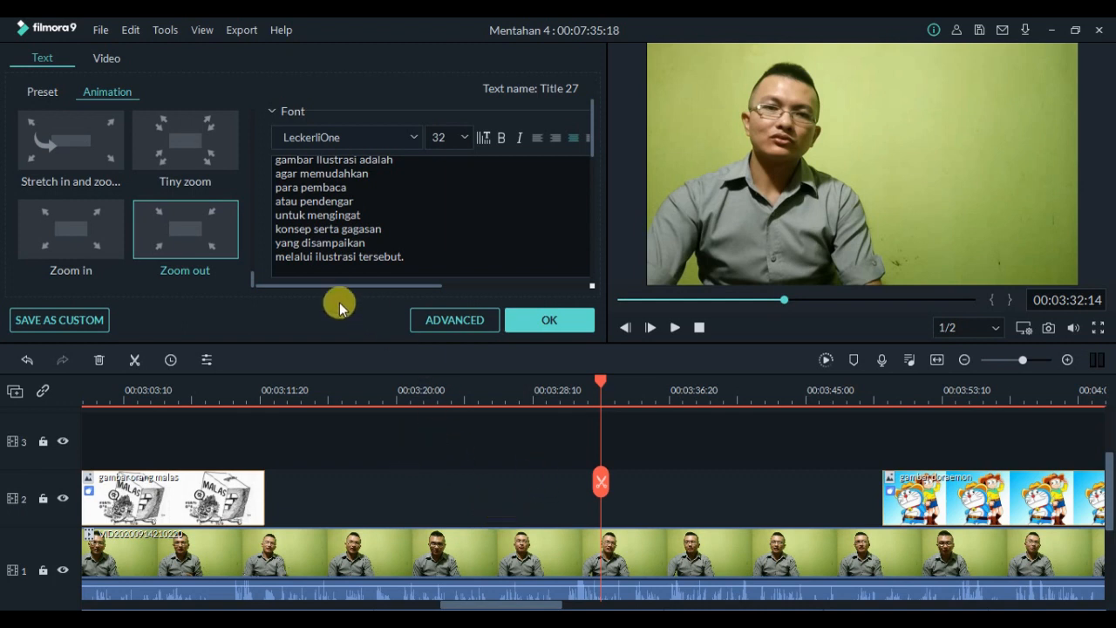
pyautogui.click(538, 324)
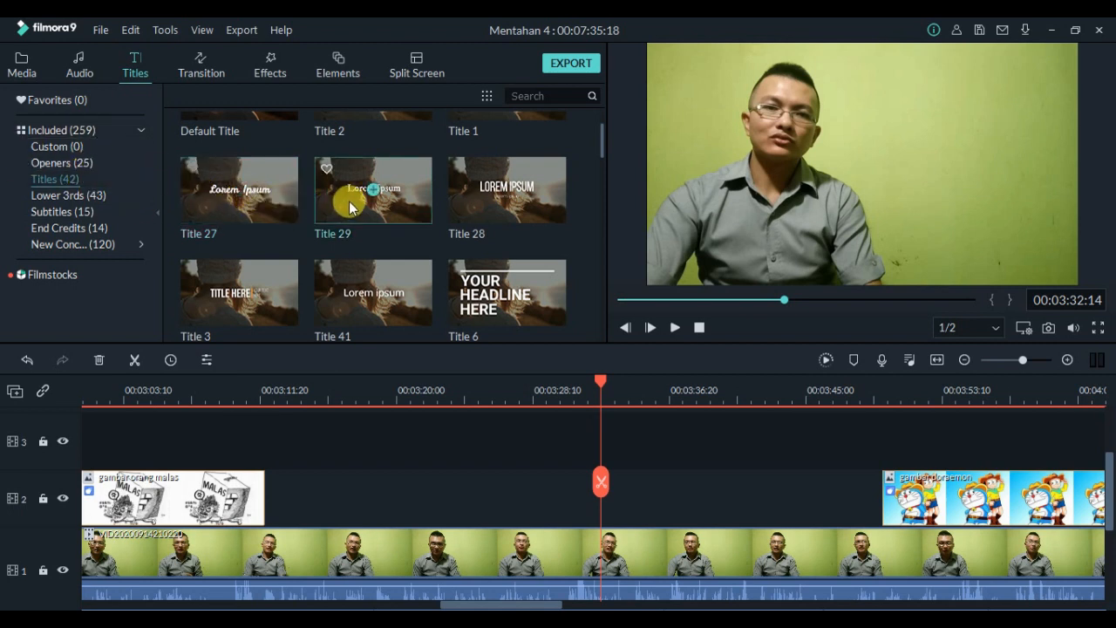
pyautogui.scroll(-10, 348, 206)
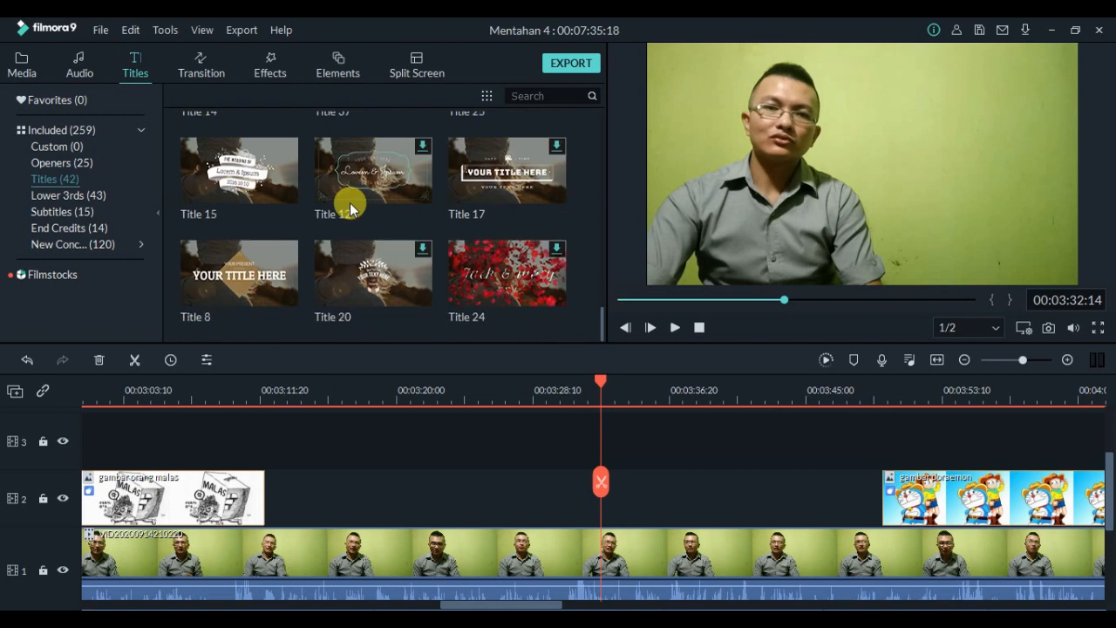
pyautogui.scroll(10, 350, 203)
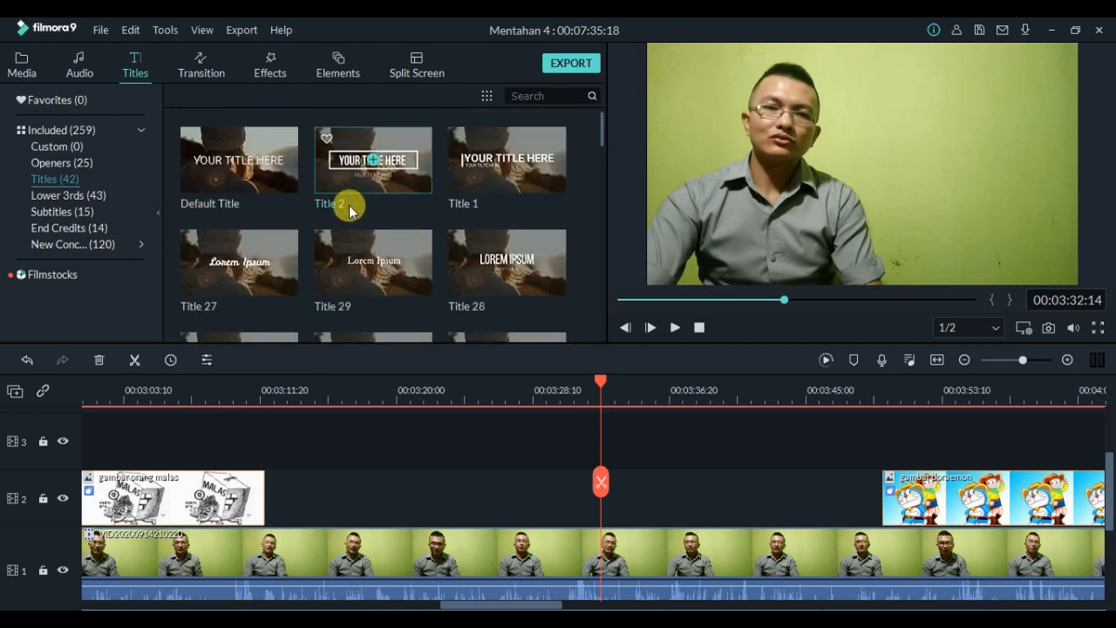
pyautogui.scroll(-3, 349, 208)
pyautogui.scroll(1, 349, 209)
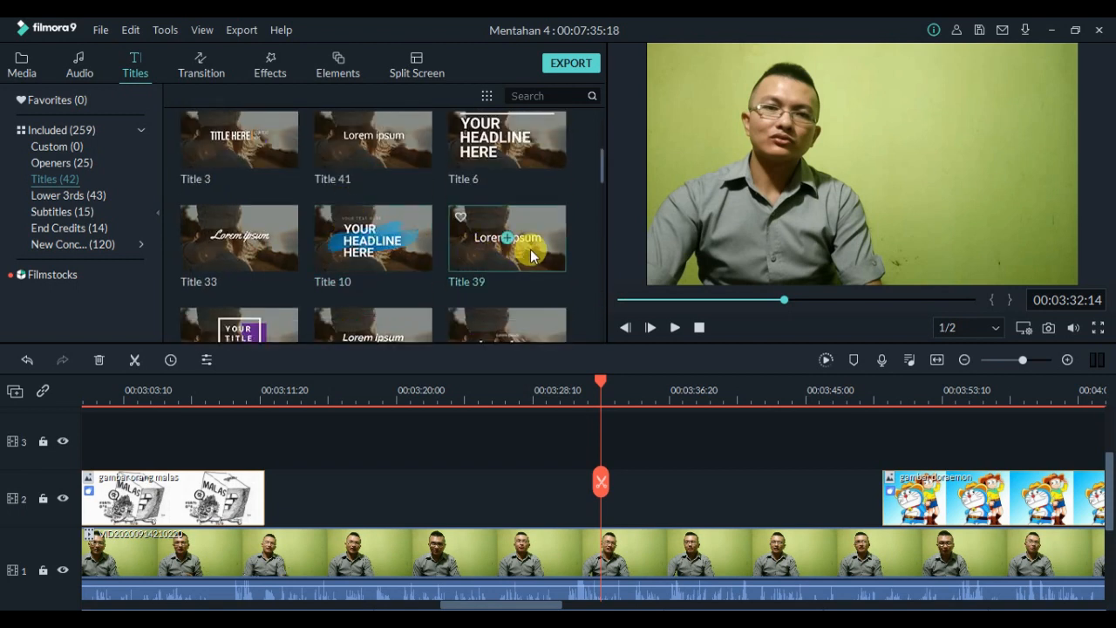
pyautogui.click(506, 240)
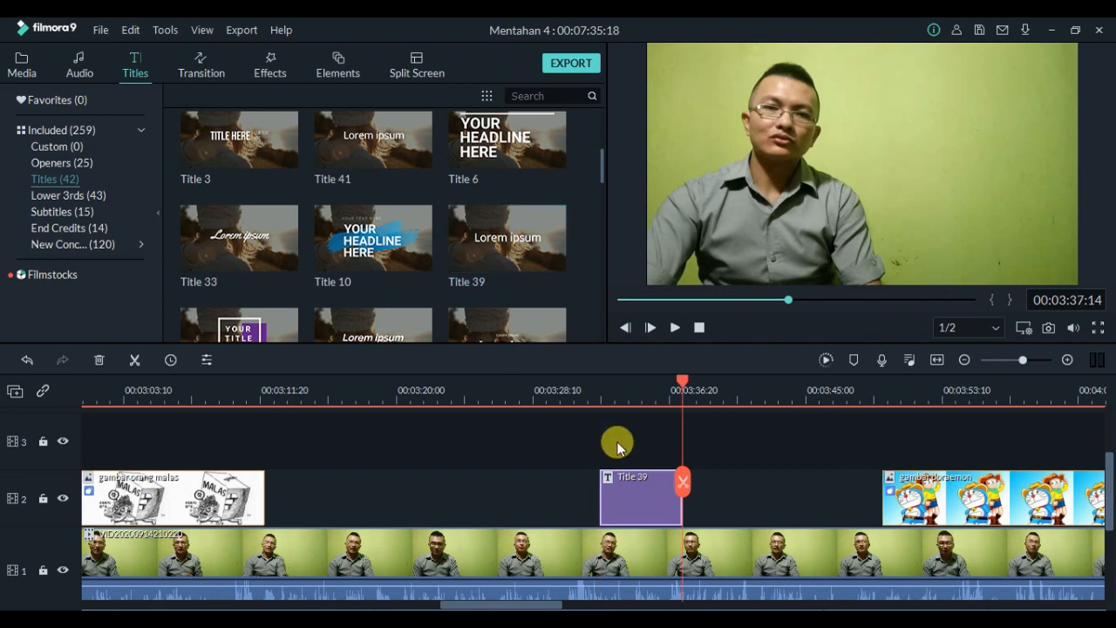
# - Replace the Title 39 placeholder text with the "Kartun merupakan" paragraph copied from the ilustrasi document in Word
pyautogui.doubleClick(628, 496)
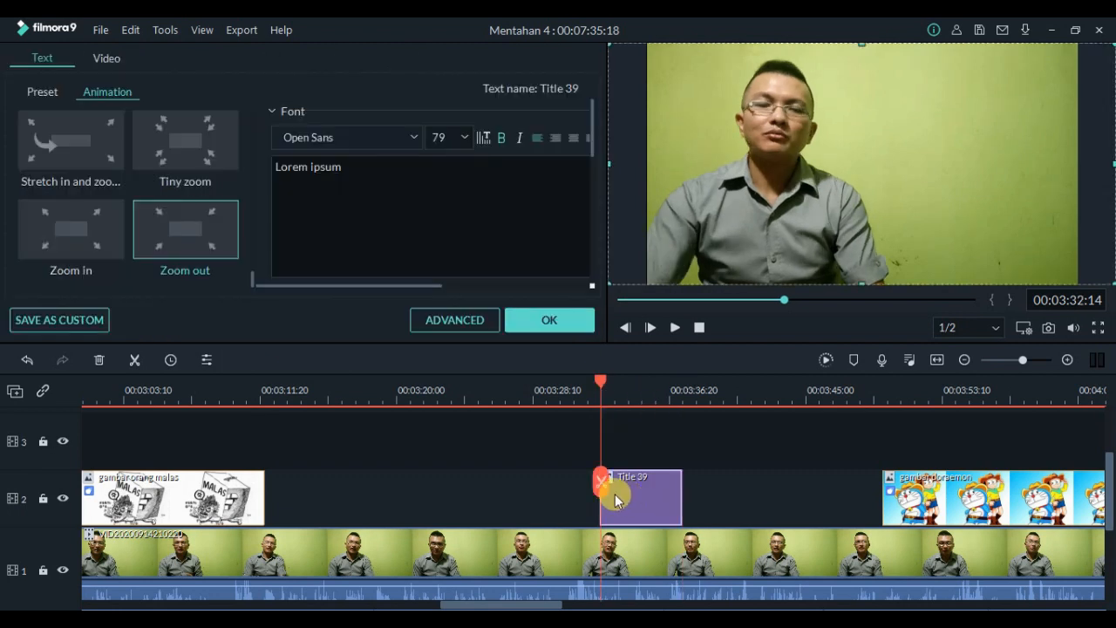
pyautogui.moveTo(218, 619)
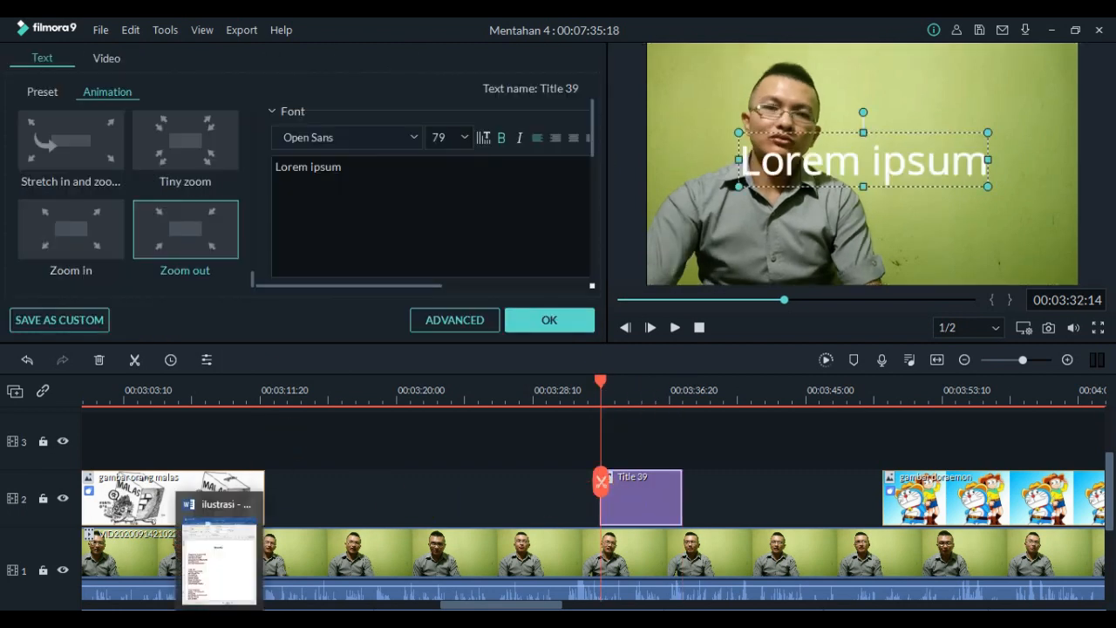
pyautogui.click(218, 550)
pyautogui.moveTo(39, 509); pyautogui.dragTo(109, 481)
pyautogui.hotkey('ctrl', 'c')
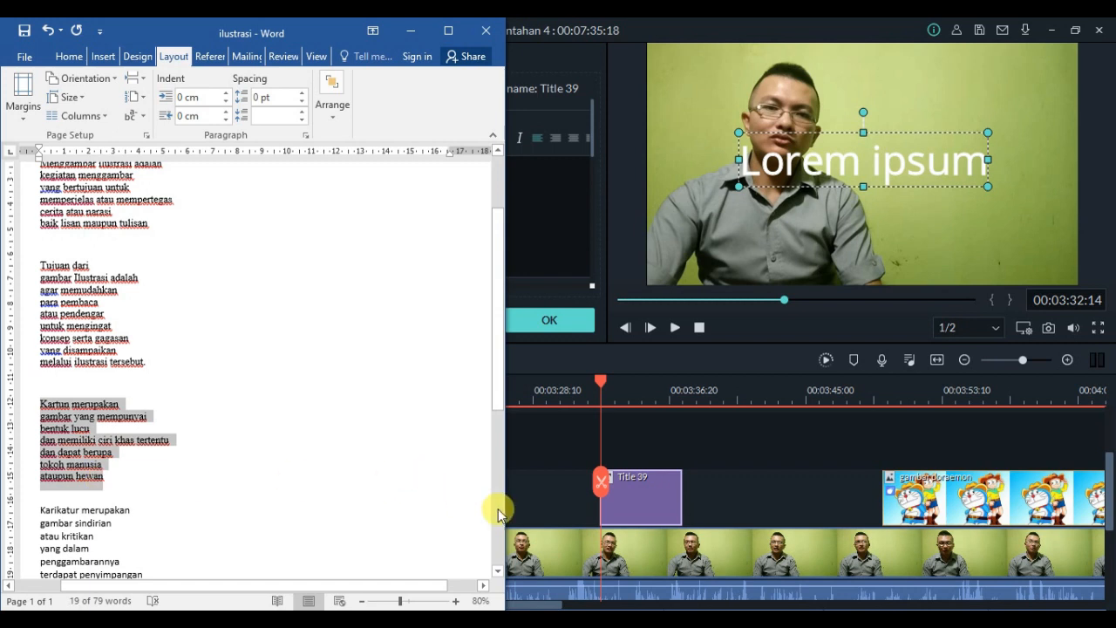
pyautogui.click(630, 494)
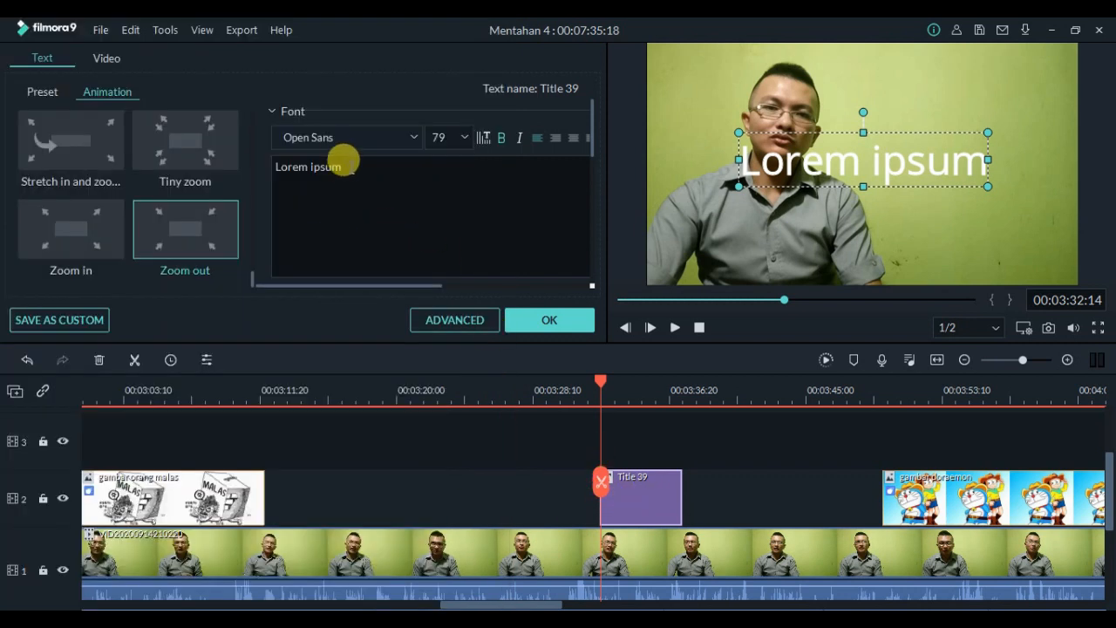
pyautogui.moveTo(342, 165); pyautogui.dragTo(269, 157)
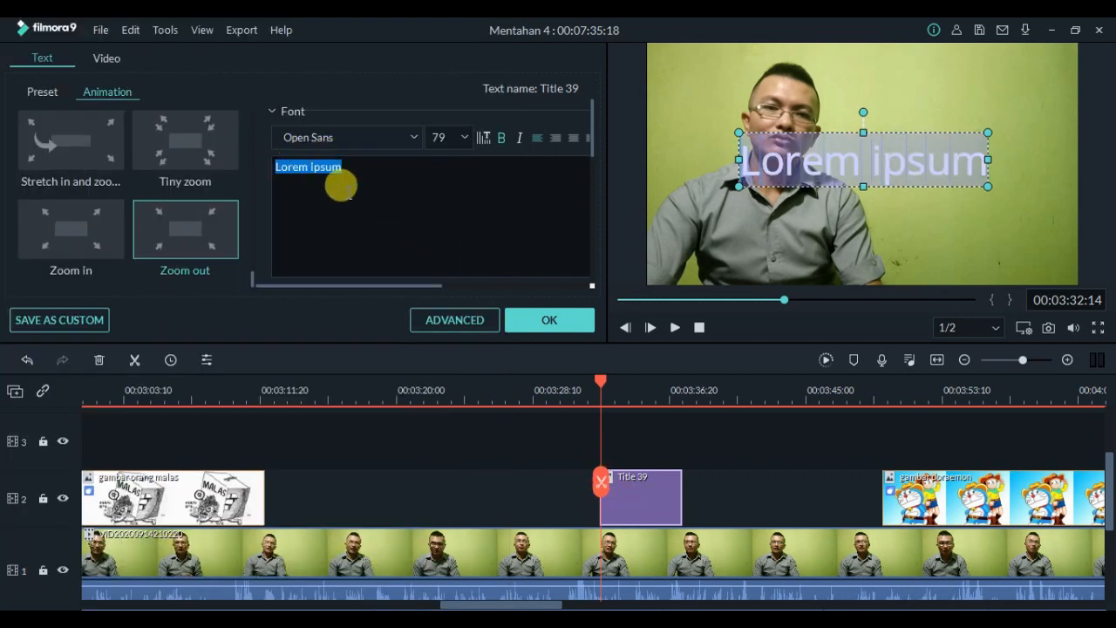
pyautogui.hotkey('ctrl', 'v')
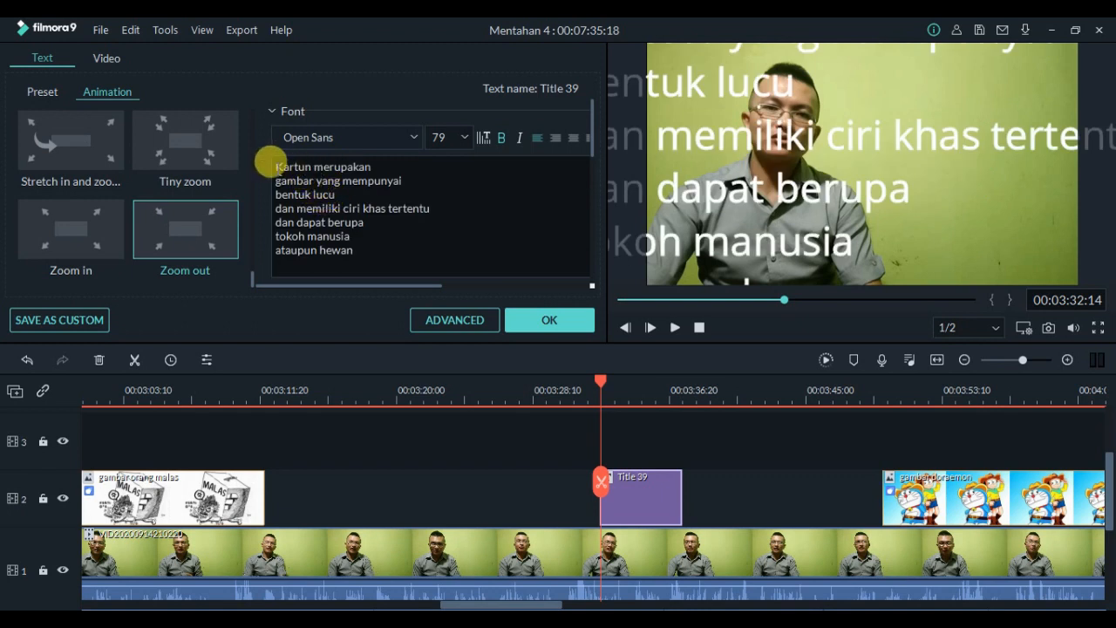
# - Set the whole Title 39 paragraph to font size 32 and center it
pyautogui.moveTo(268, 157); pyautogui.dragTo(354, 247)
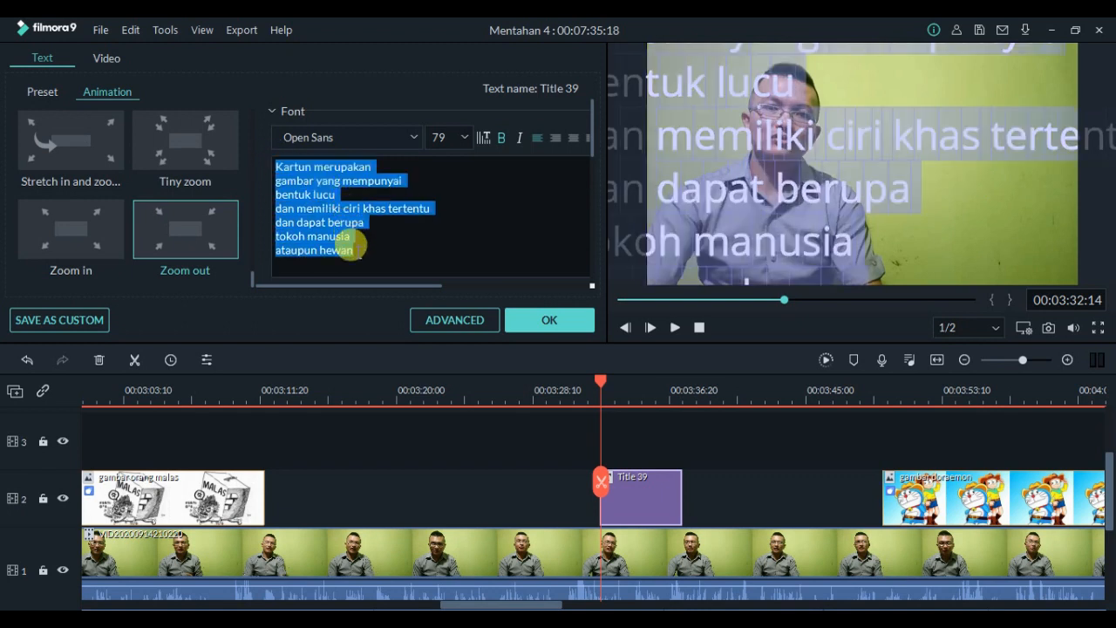
pyautogui.click(464, 138)
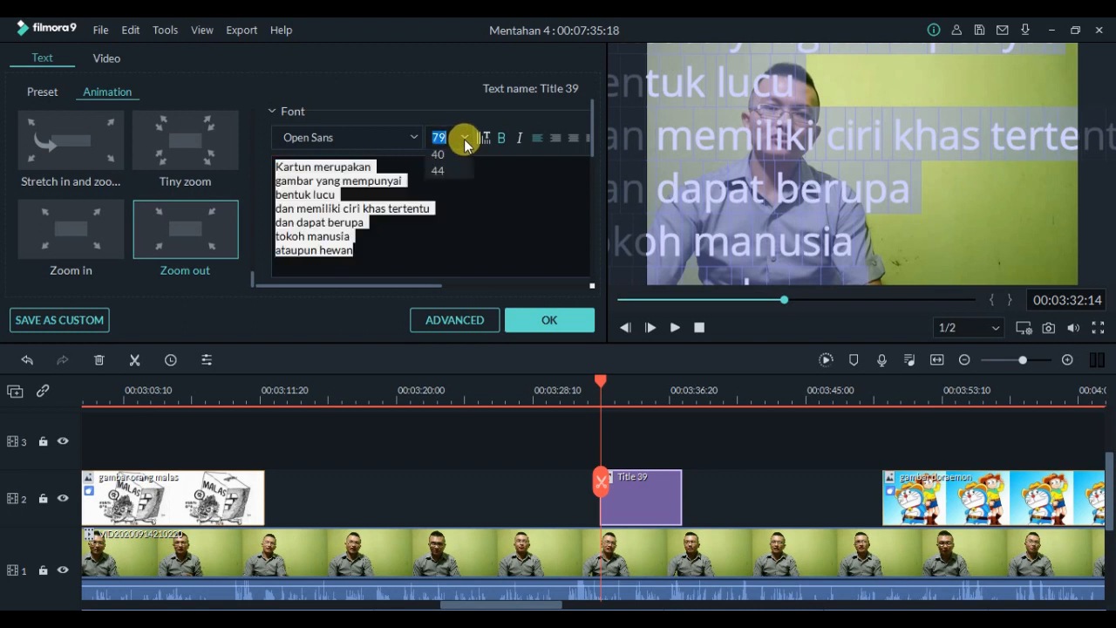
pyautogui.click(438, 174)
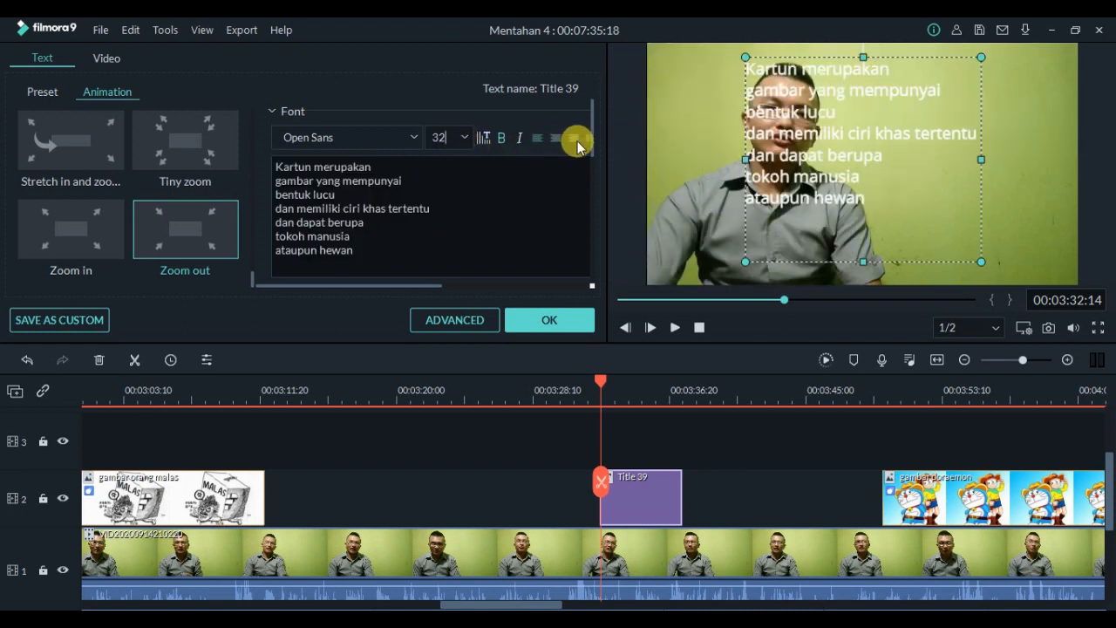
pyautogui.click(575, 139)
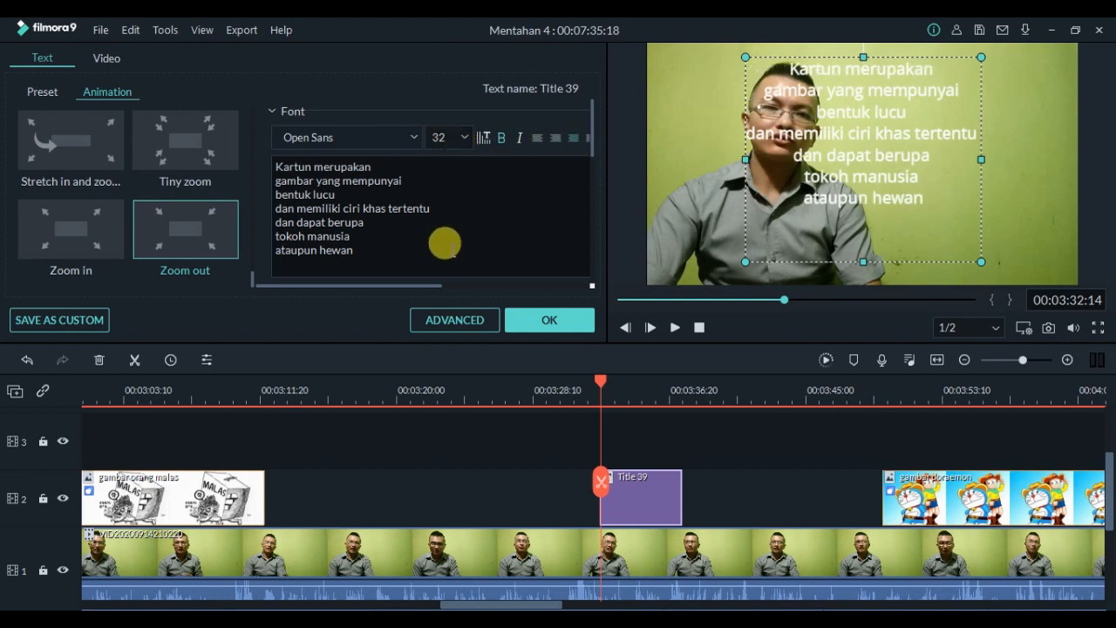
# - Colour the Title 39 paragraph dark blue and apply the Zoom in animation to it
pyautogui.scroll(-2, 444, 245)
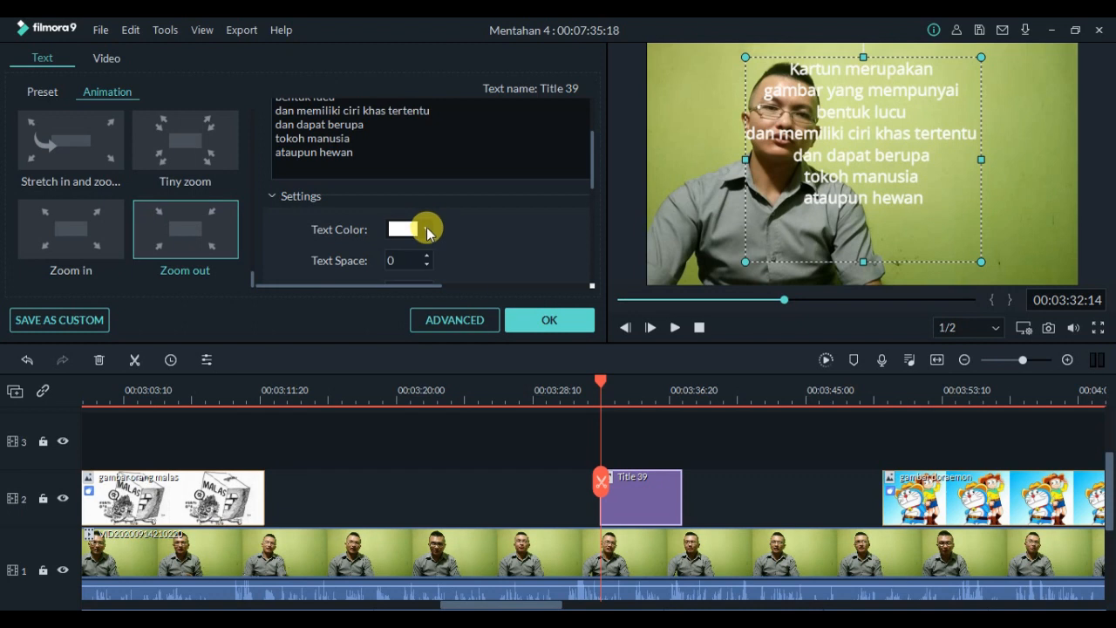
pyautogui.click(427, 229)
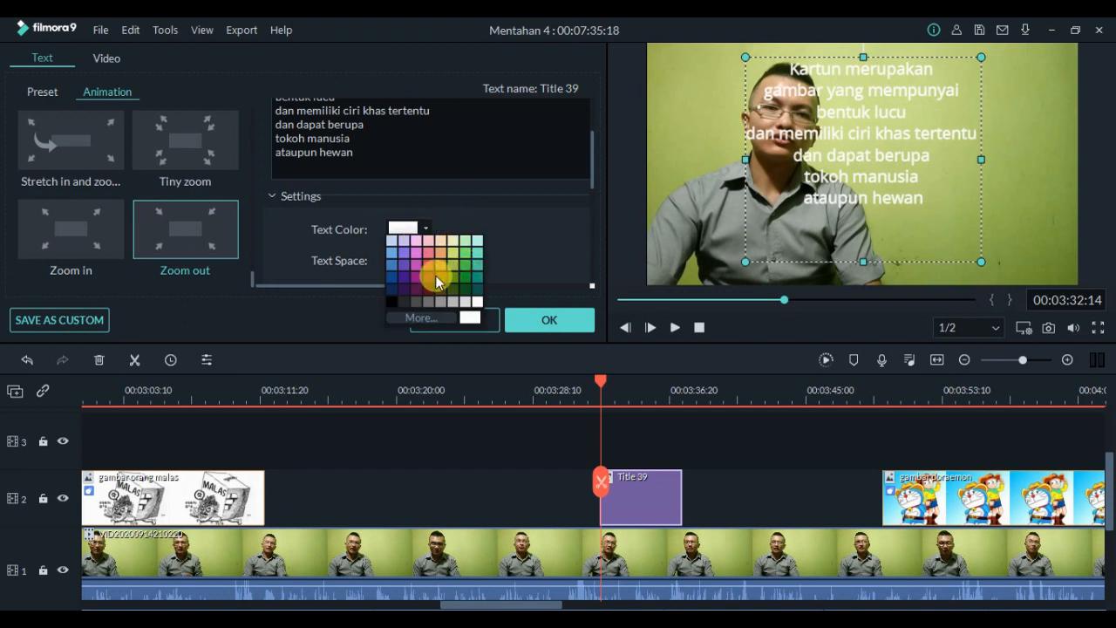
pyautogui.click(392, 278)
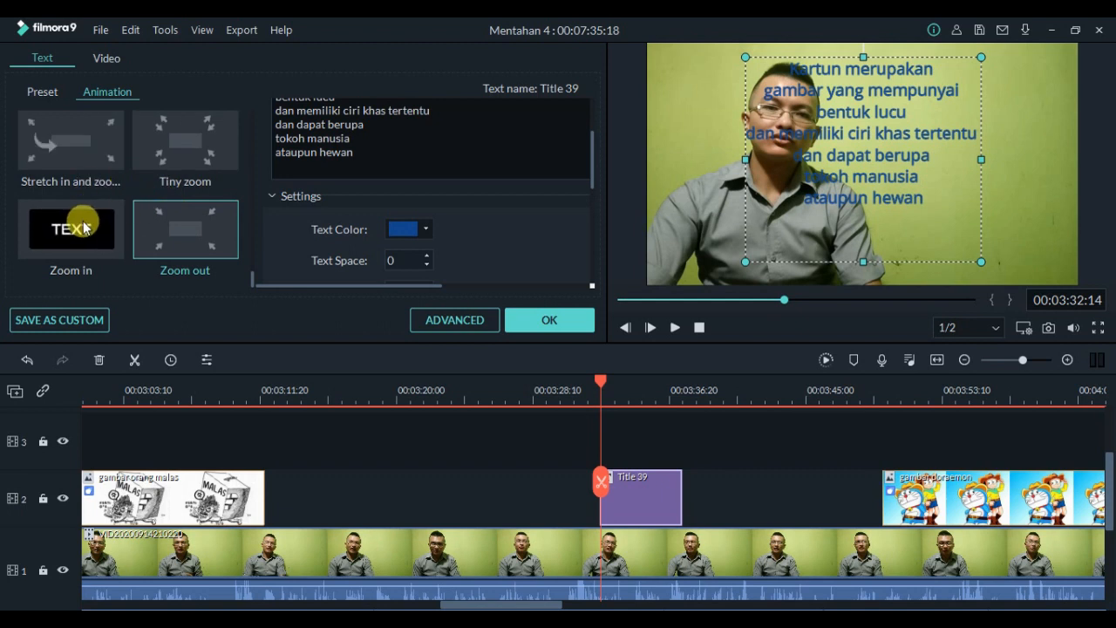
pyautogui.click(76, 220)
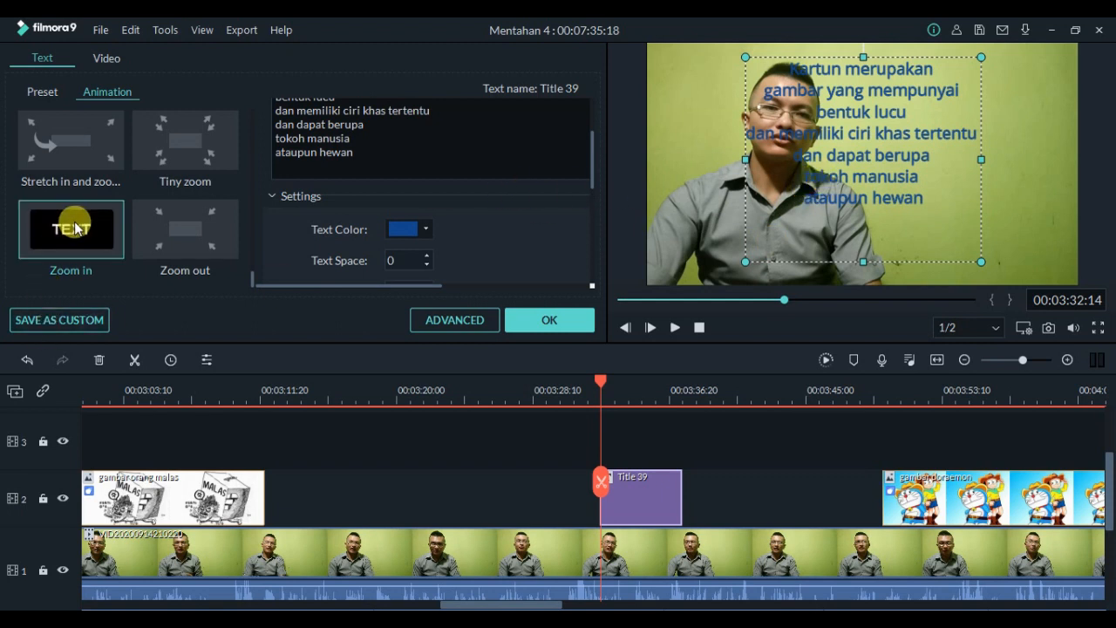
pyautogui.doubleClick(76, 226)
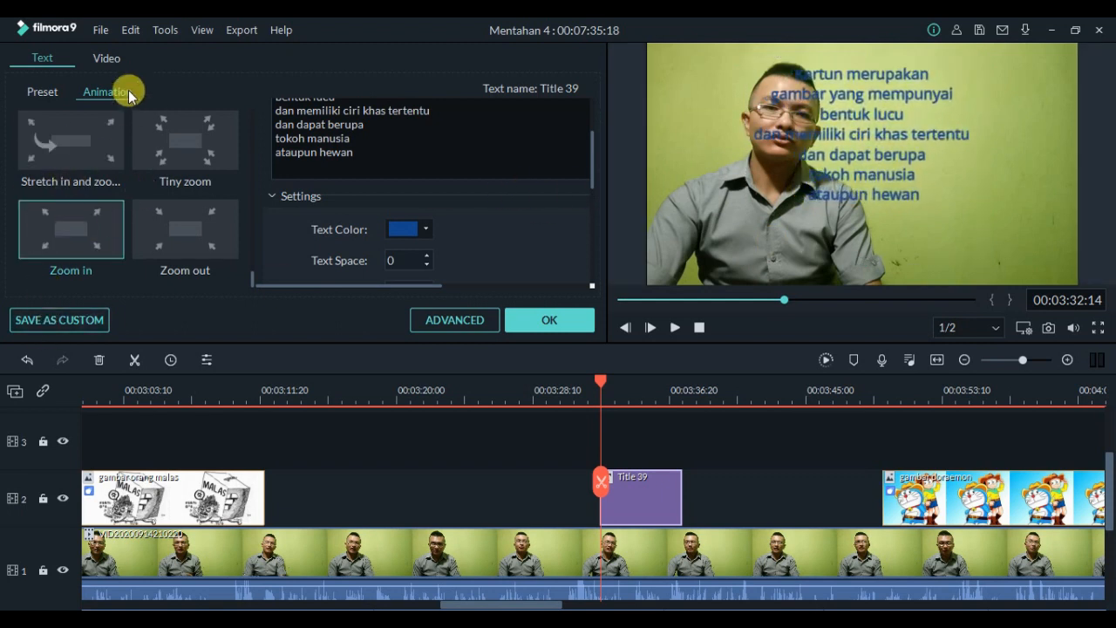
# - Move the Title 39 paragraph onto the empty wall beside the man and scale its text box to fit there
pyautogui.moveTo(824, 153); pyautogui.dragTo(921, 175)
pyautogui.moveTo(843, 275); pyautogui.dragTo(873, 243)
pyautogui.moveTo(946, 164); pyautogui.dragTo(935, 177)
pyautogui.moveTo(853, 257); pyautogui.dragTo(842, 271)
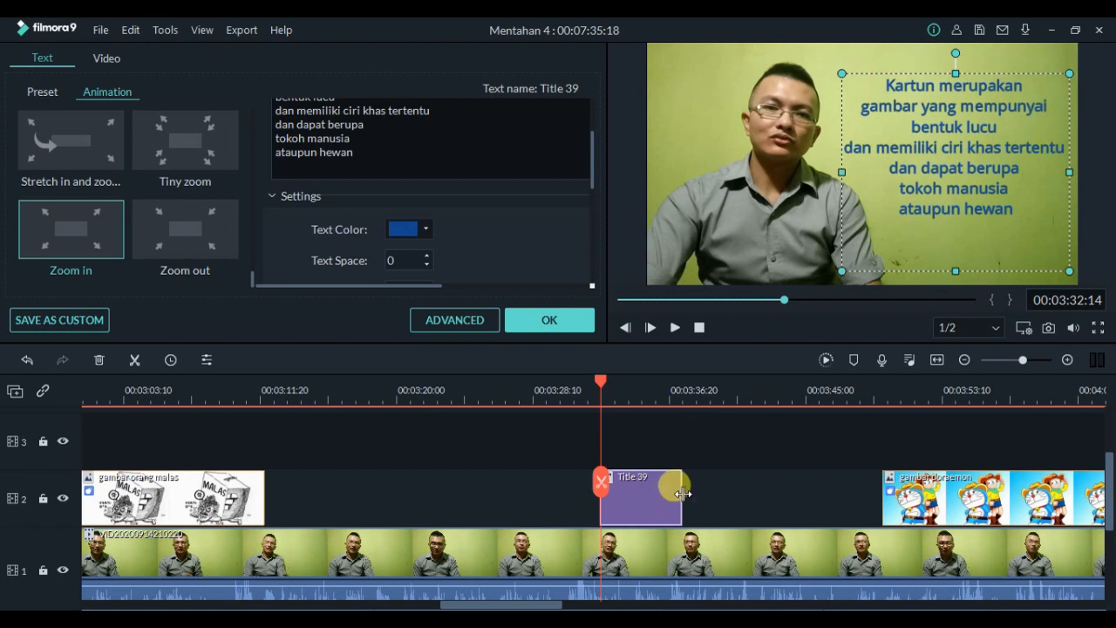
# - Extend the end of the Title 39 clip to about the 3:48 mark, just before the gambar doraemon image, and preview the title
pyautogui.moveTo(683, 494); pyautogui.dragTo(855, 494)
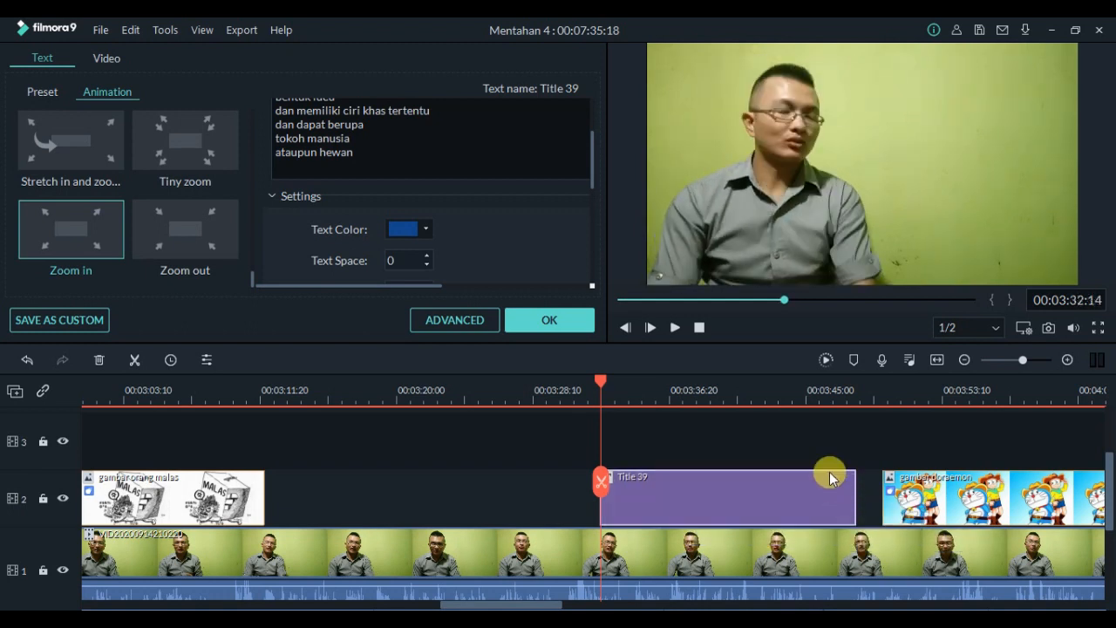
pyautogui.click(674, 330)
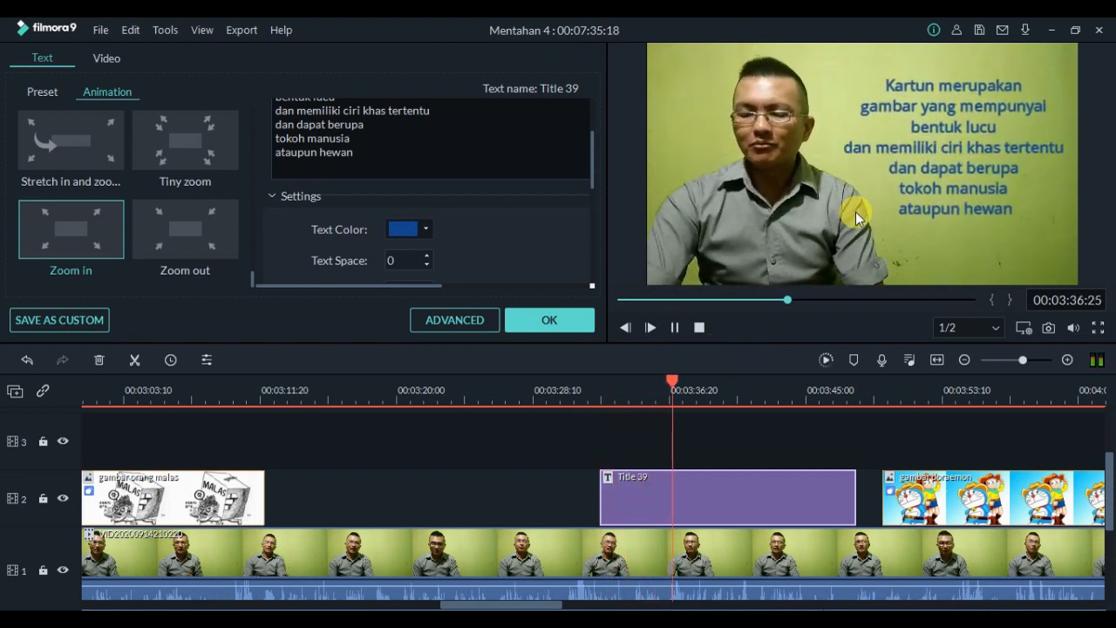
pyautogui.click(678, 334)
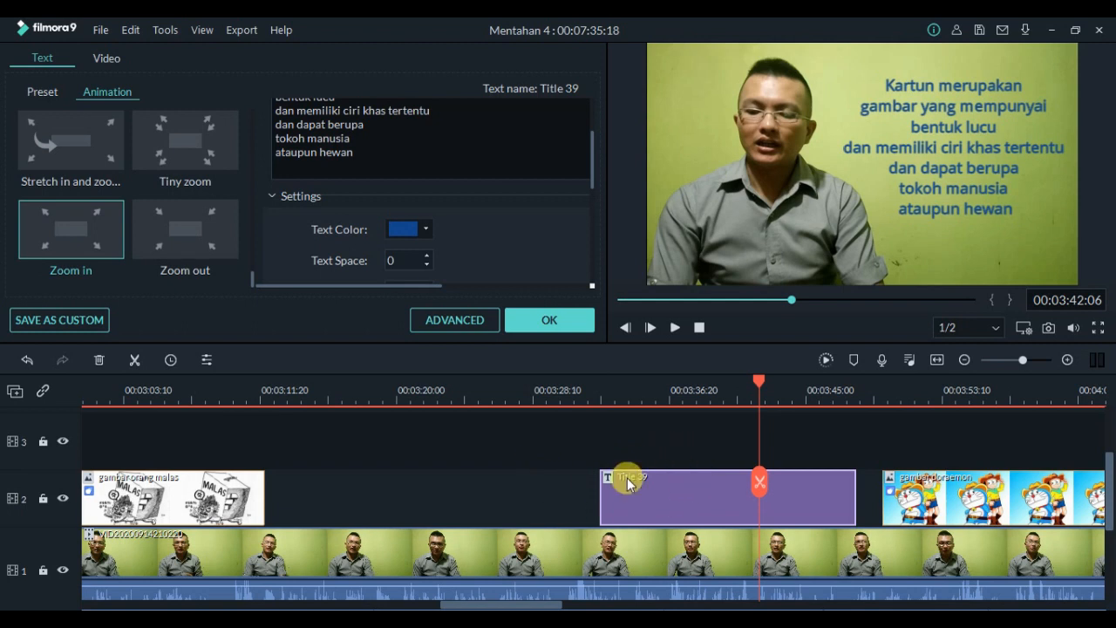
# - Review the opening Ilustrasi and name titles up to 00:00:09:22, and close the title editor with the Title 39 edits applied
pyautogui.moveTo(524, 603); pyautogui.dragTo(366, 602)
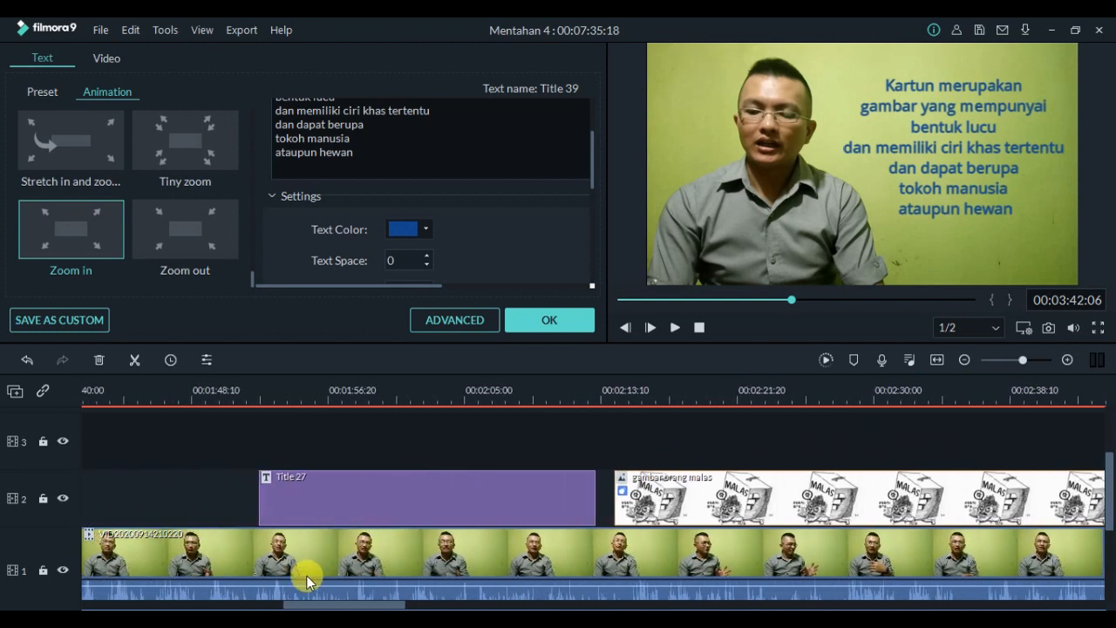
pyautogui.moveTo(294, 602); pyautogui.dragTo(91, 593)
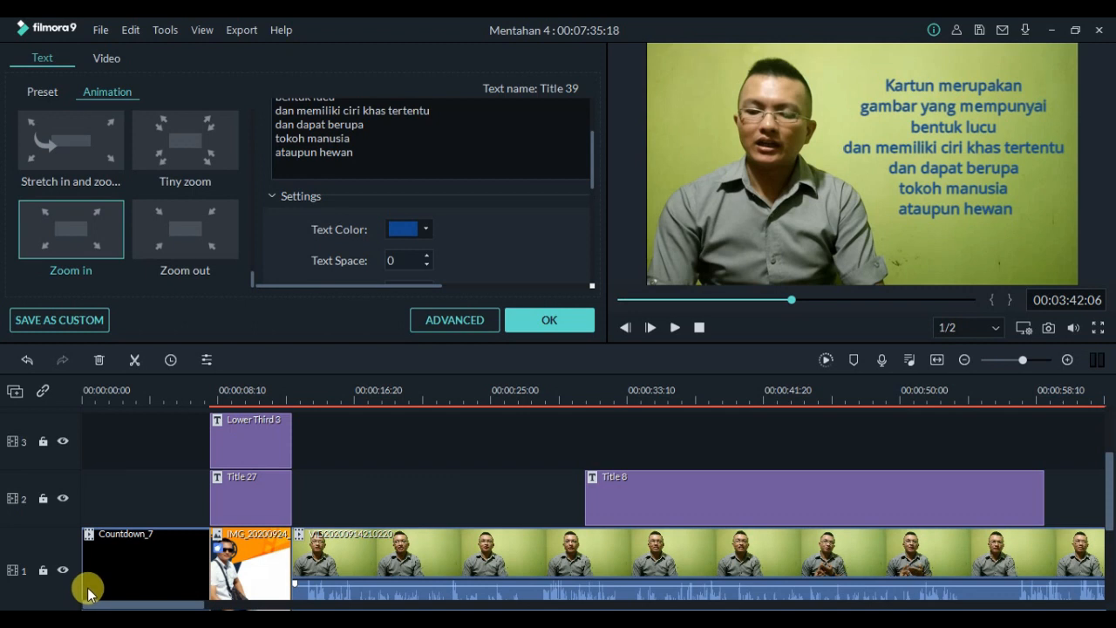
pyautogui.click(209, 389)
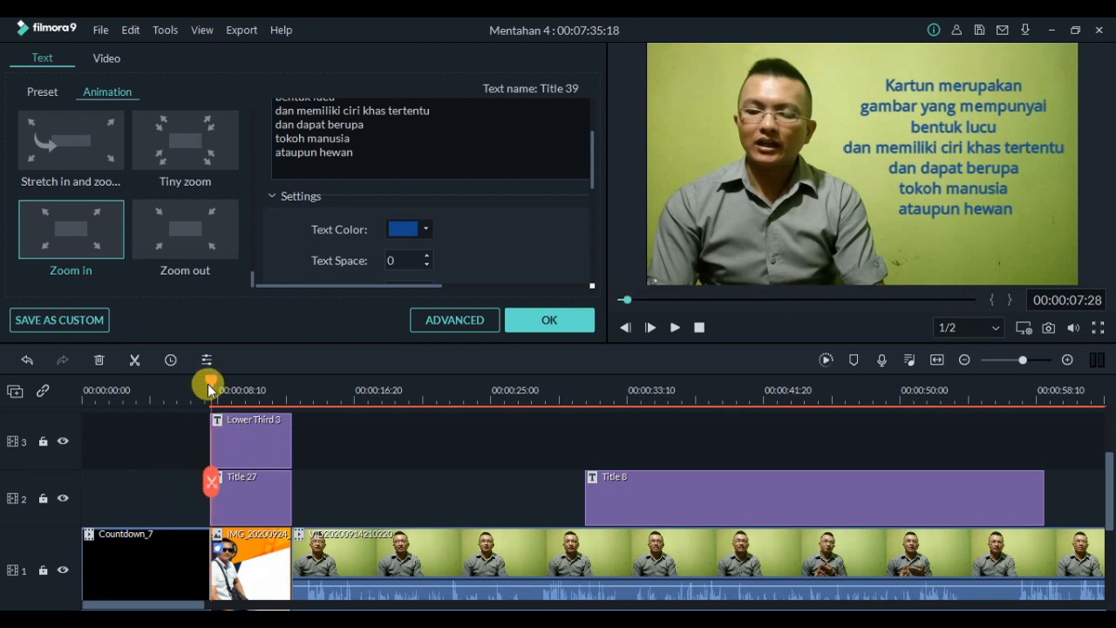
pyautogui.moveTo(213, 382); pyautogui.dragTo(234, 382)
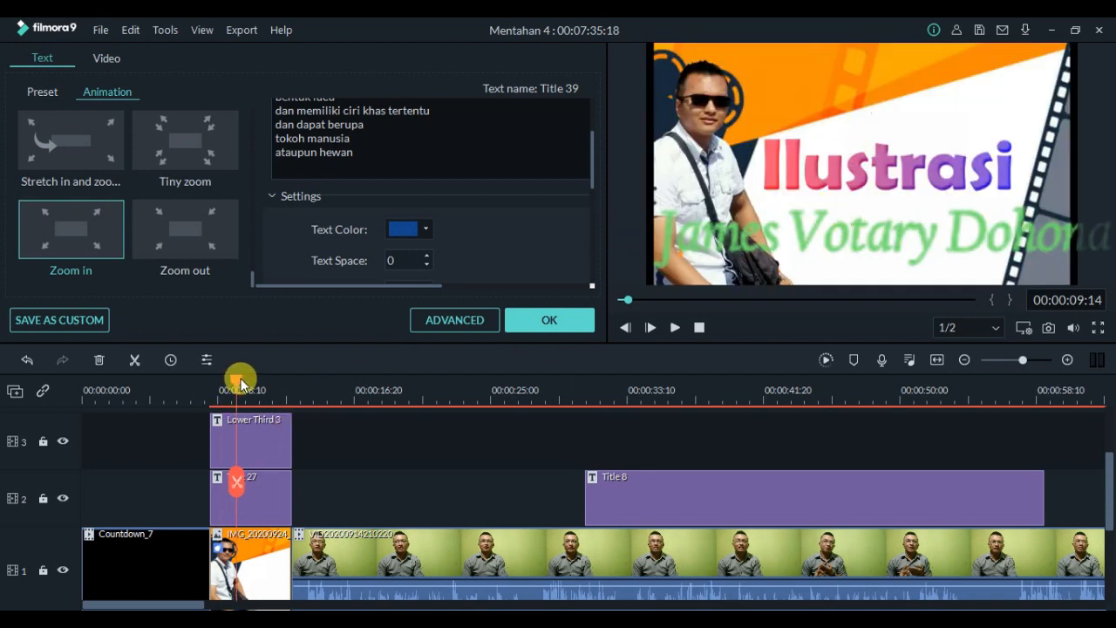
pyautogui.moveTo(241, 383); pyautogui.dragTo(242, 384)
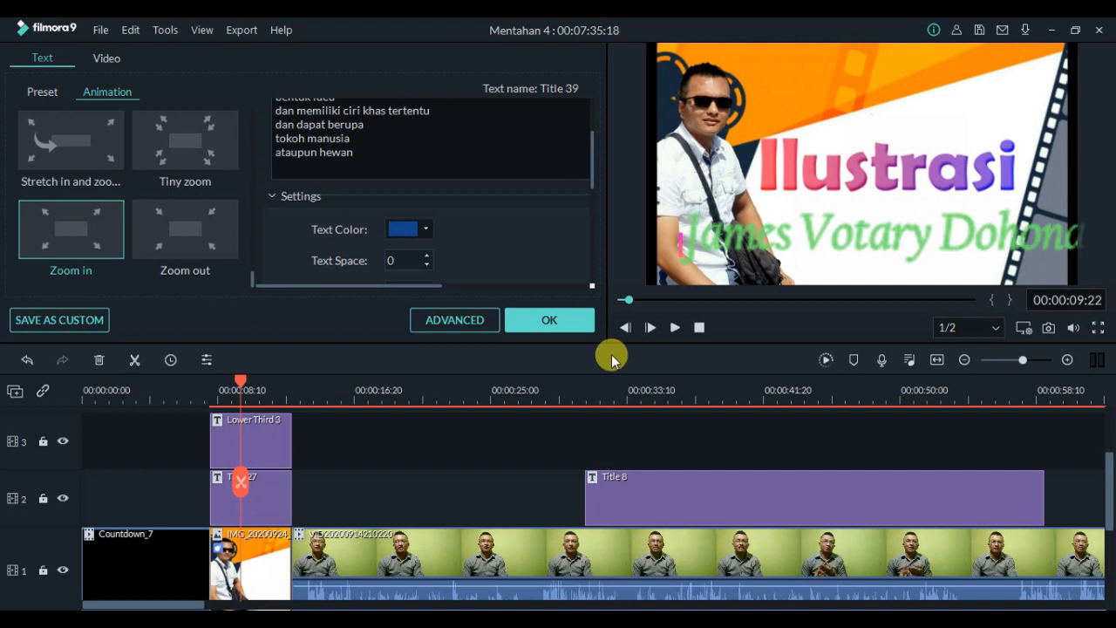
pyautogui.click(528, 322)
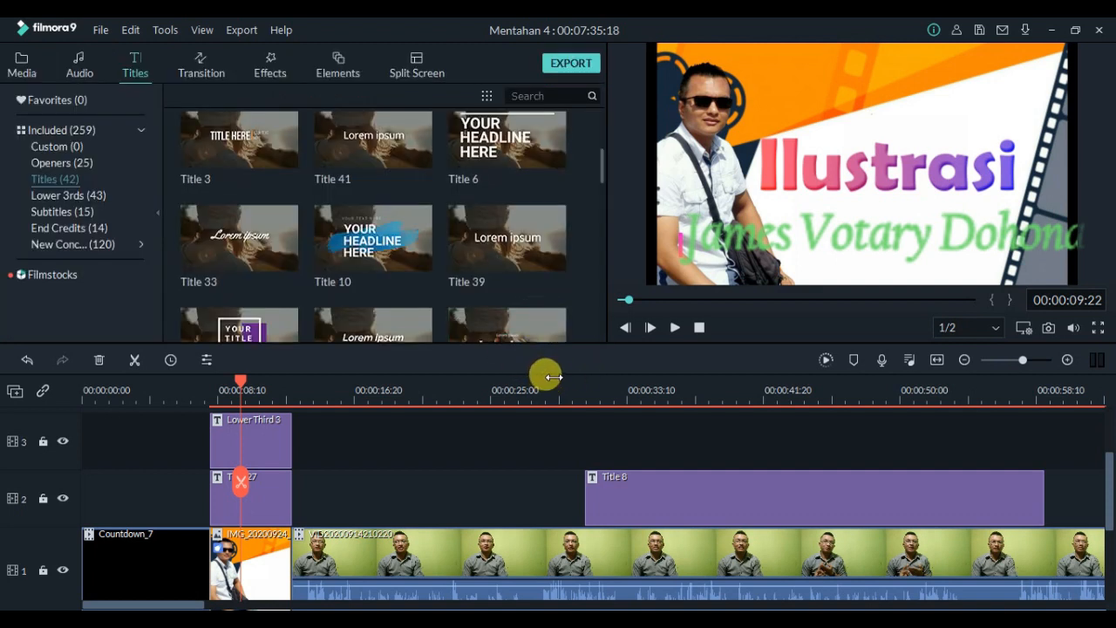